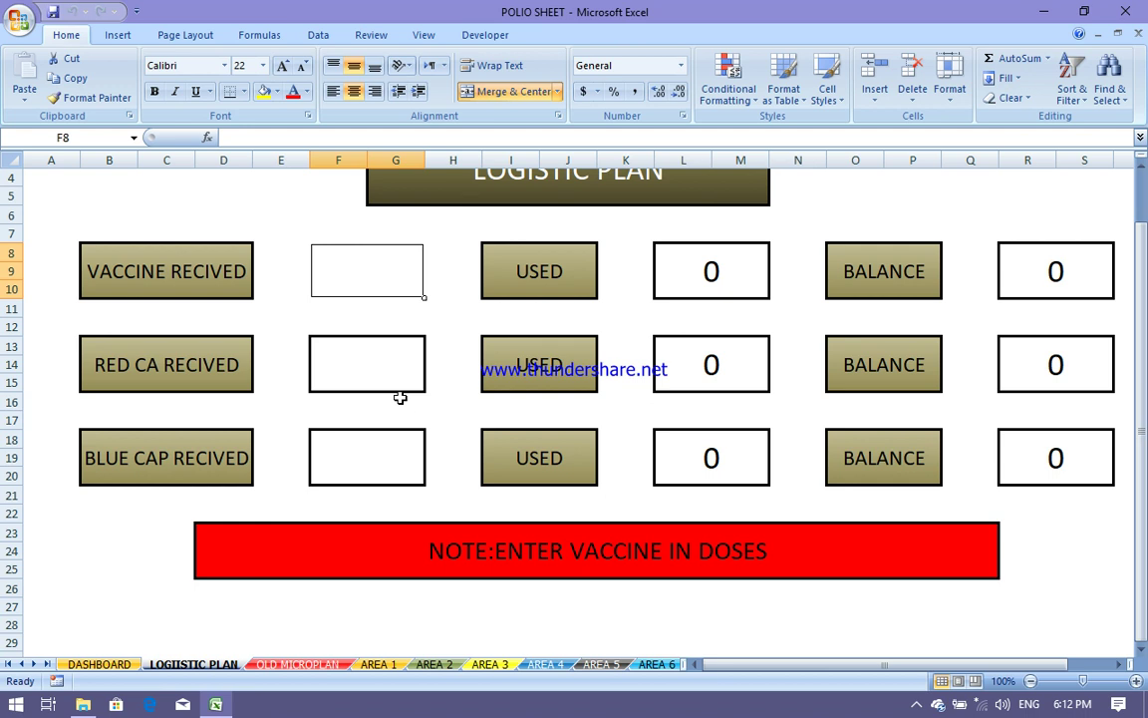
# - Enter the received quantities on the logistic plan: 5000 for vaccine, 4000 for red cap and 1000 for blue cap
pyautogui.write('5000')
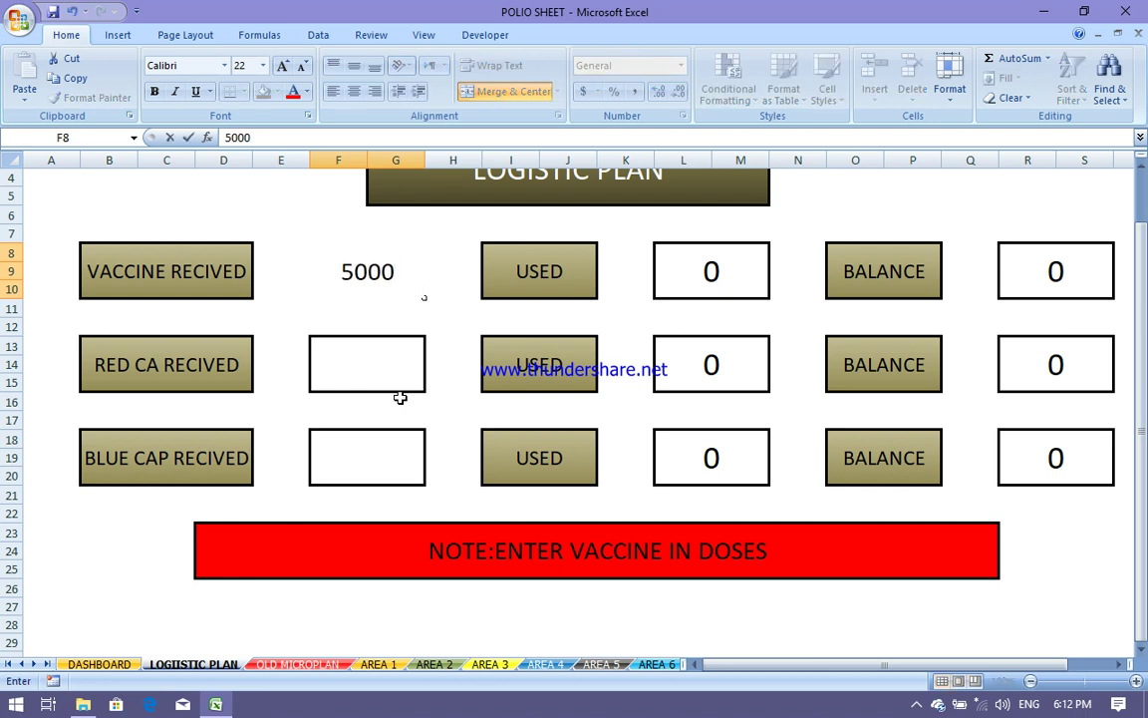
pyautogui.click(400, 398)
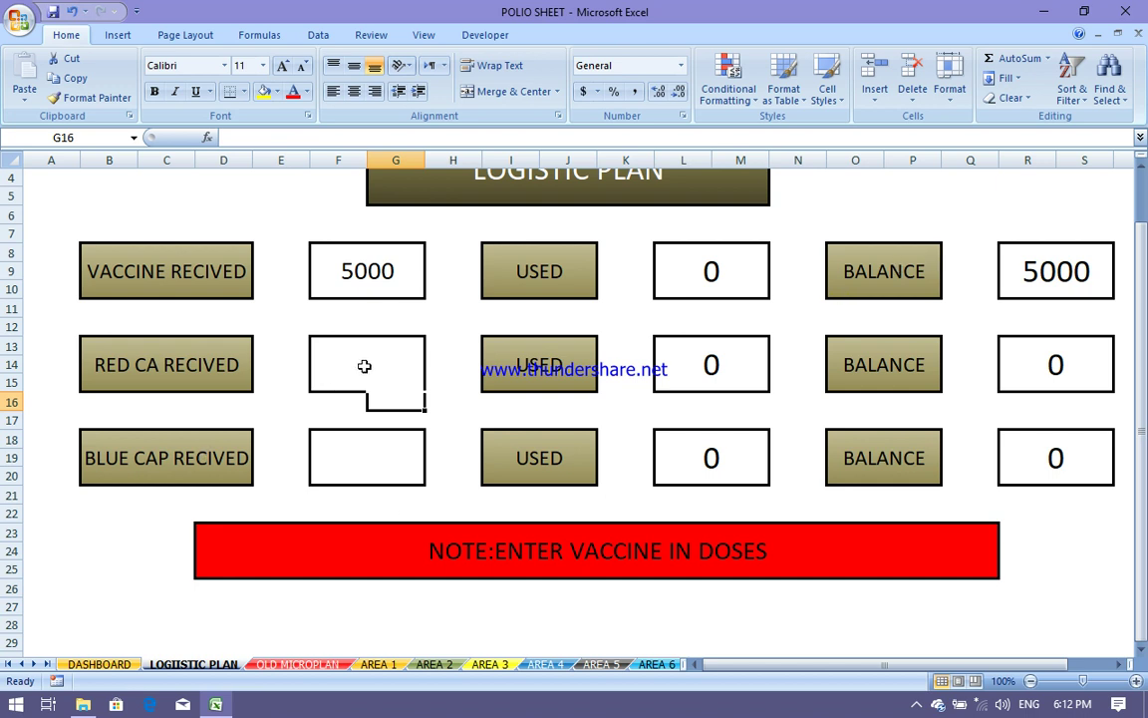
pyautogui.click(363, 364)
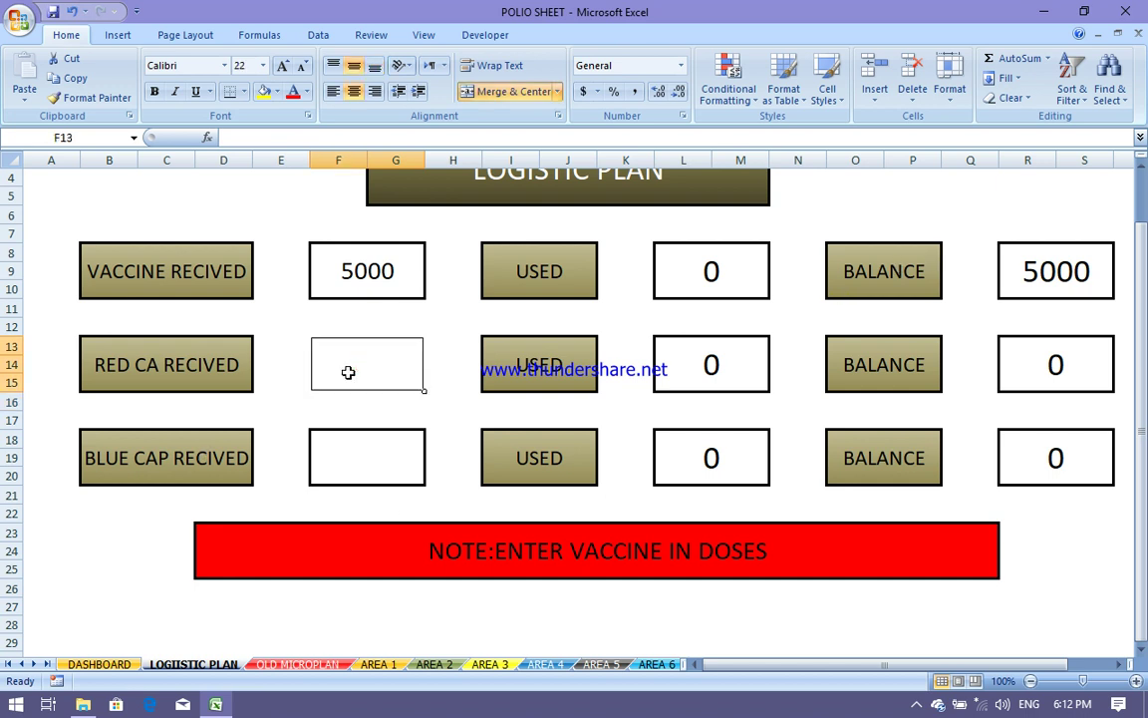
pyautogui.write('4000')
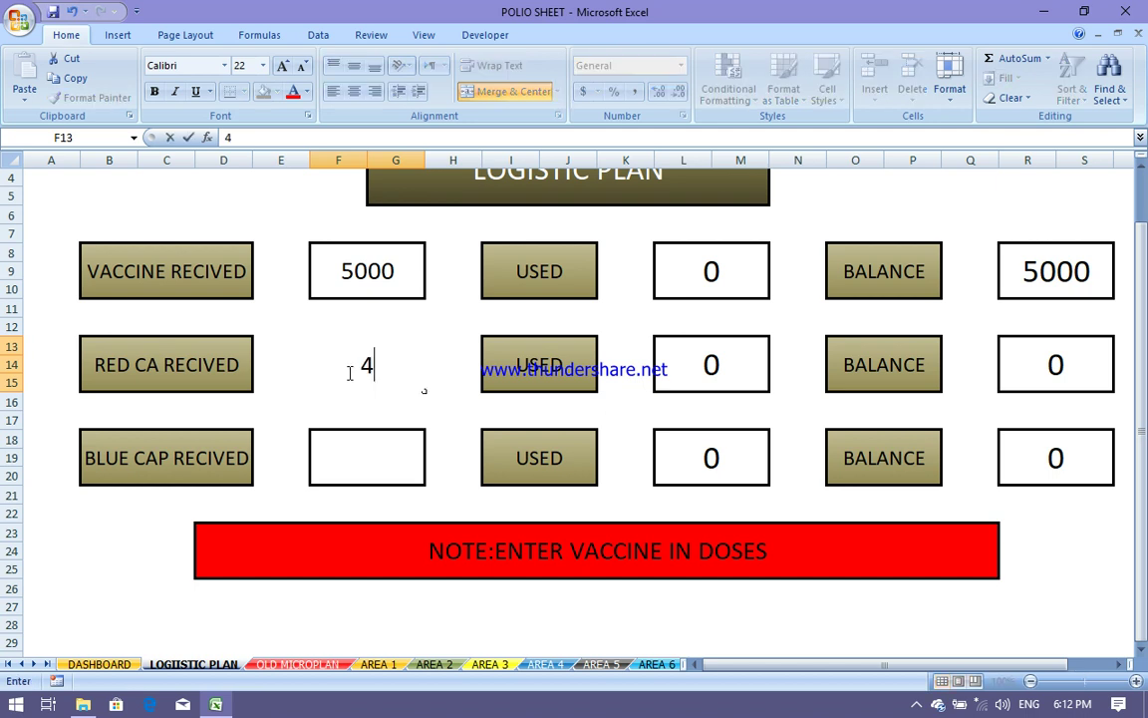
pyautogui.click(385, 464)
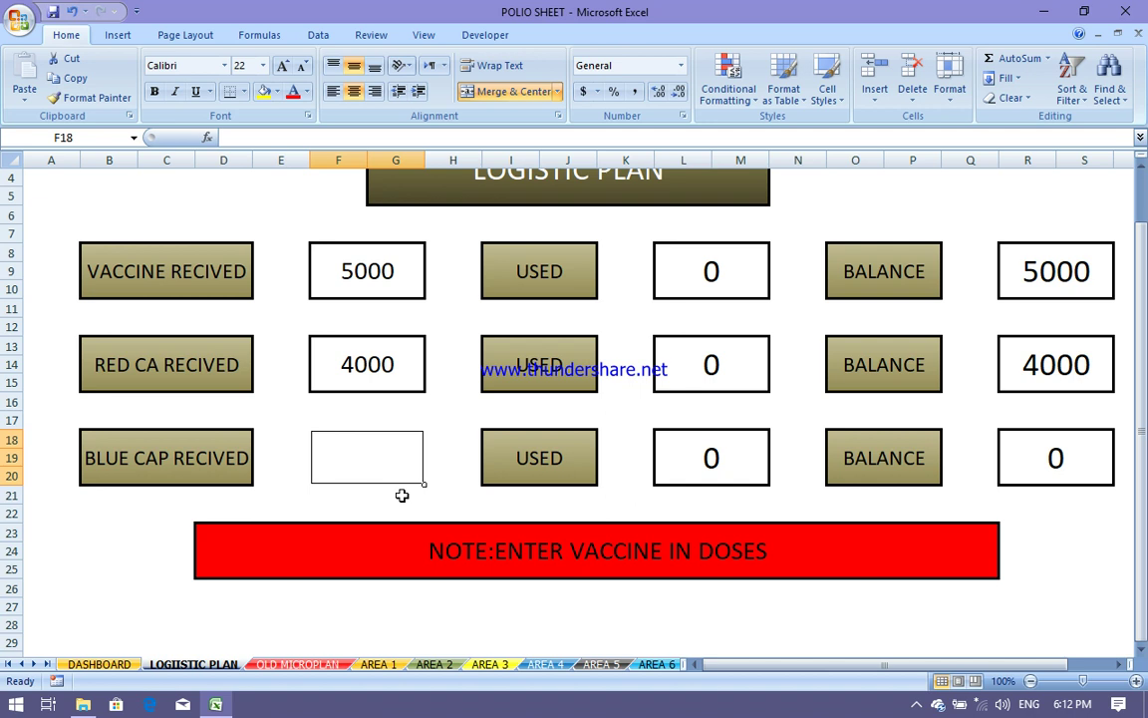
pyautogui.write('1000')
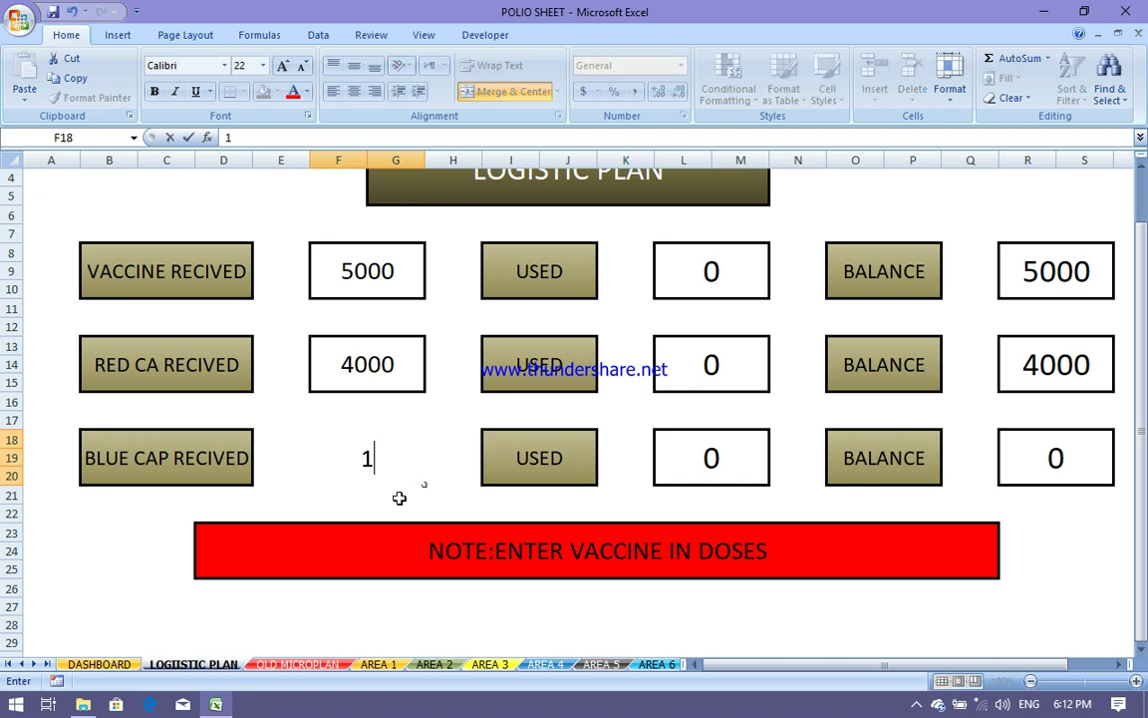
pyautogui.click(492, 426)
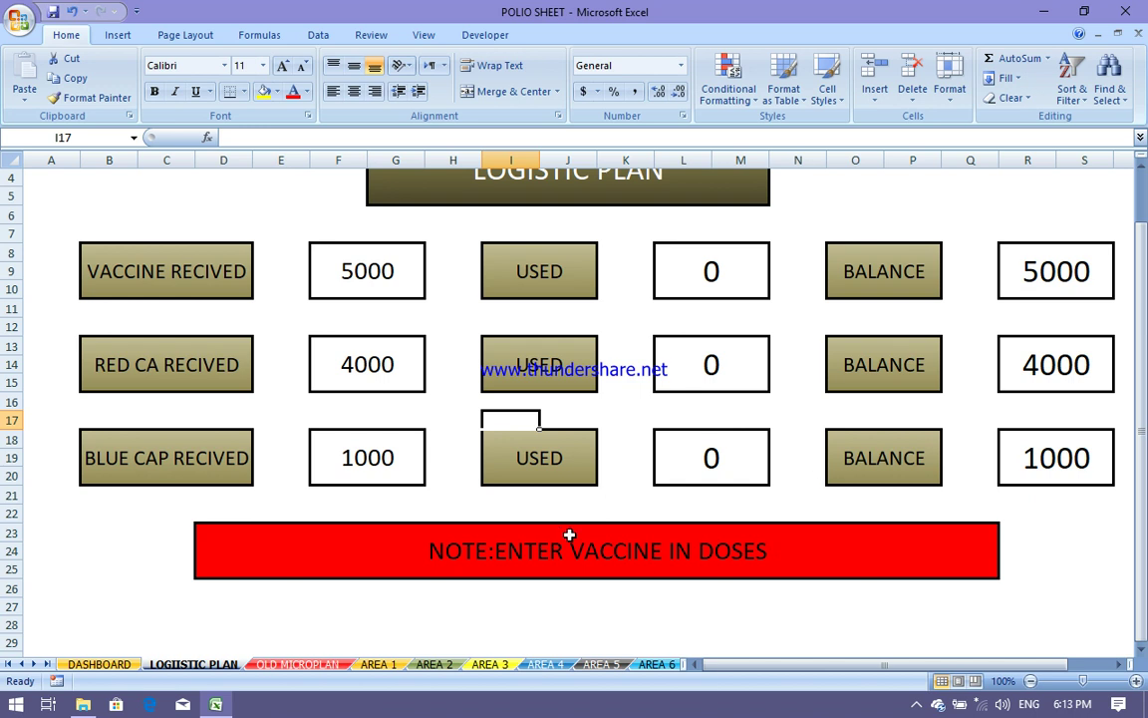
# - On the OLD MICROPLAN sheet, enter A1 12 and A2 50 for Area 1, Day 1, team 1
pyautogui.click(271, 666)
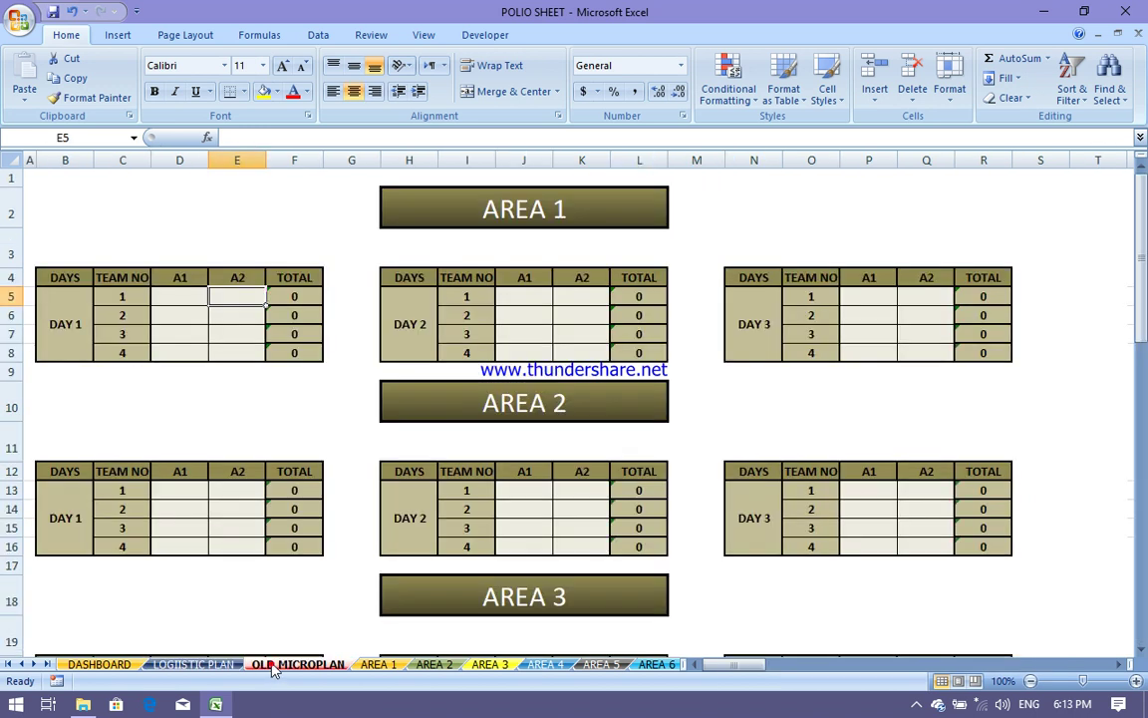
pyautogui.click(170, 295)
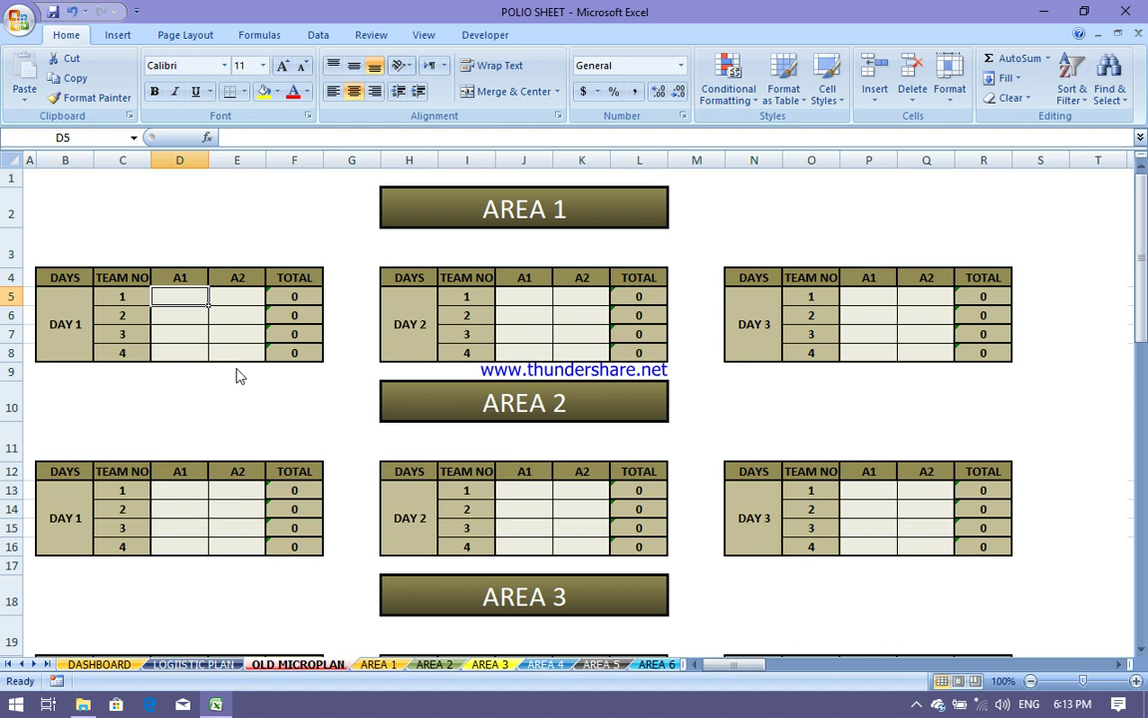
pyautogui.write('12')
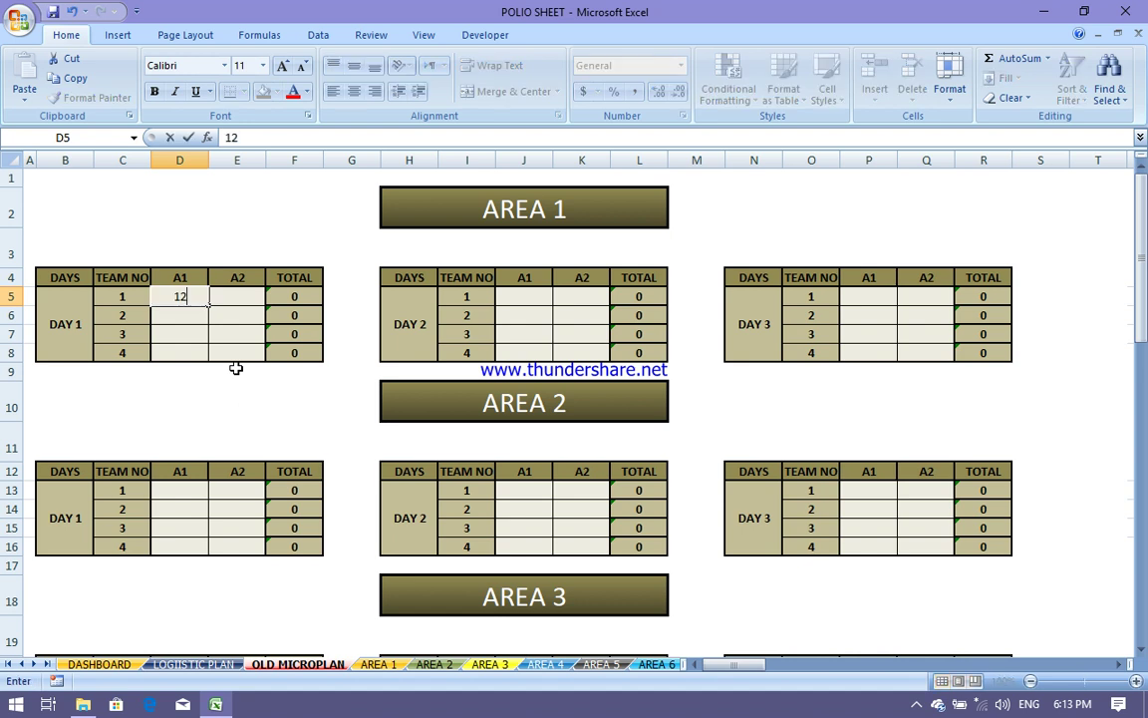
pyautogui.click(228, 297)
pyautogui.write('5')
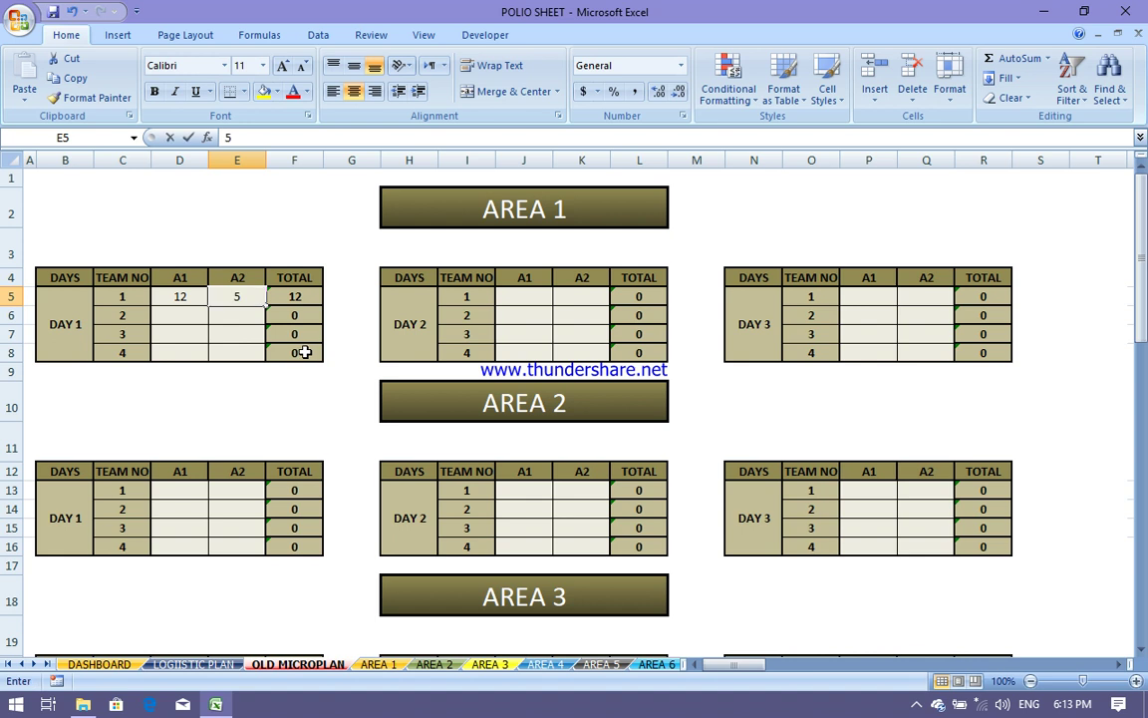
pyautogui.write('0')
pyautogui.click(209, 387)
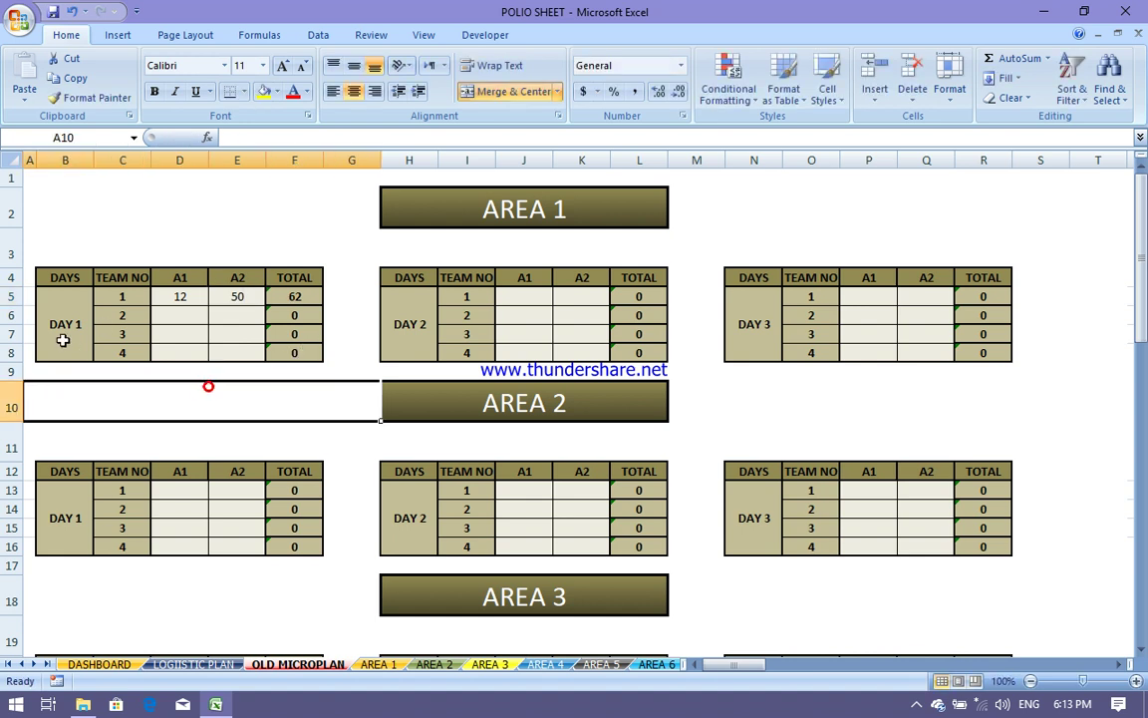
# - Check team 1's Day 1 entry on the old microplan against the Day 1 target on the AREA 1 sheet
pyautogui.click(62, 340)
pyautogui.click(124, 301)
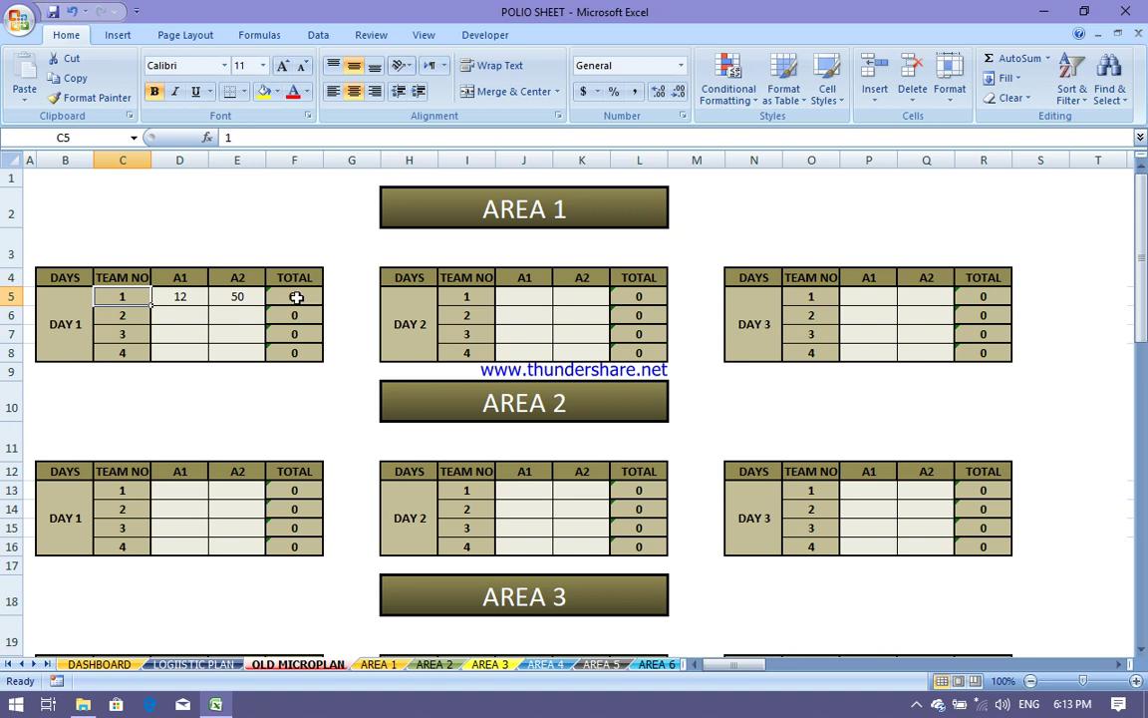
pyautogui.click(379, 664)
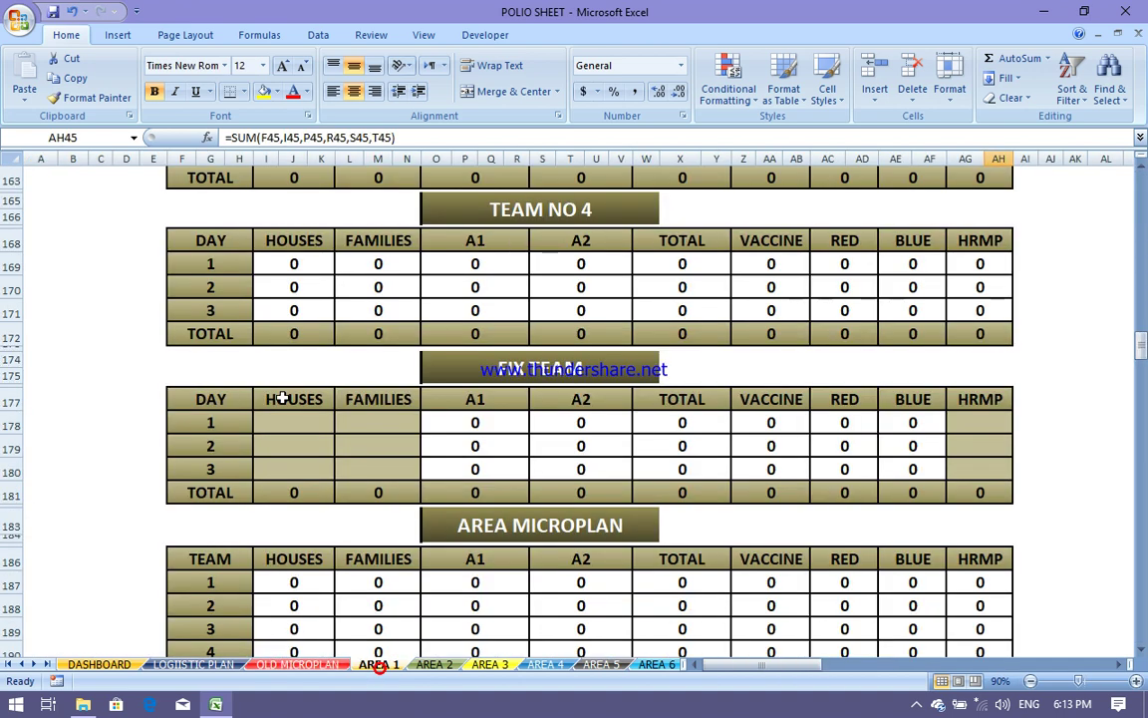
pyautogui.scroll(10, 269, 299)
pyautogui.scroll(20, 275, 300)
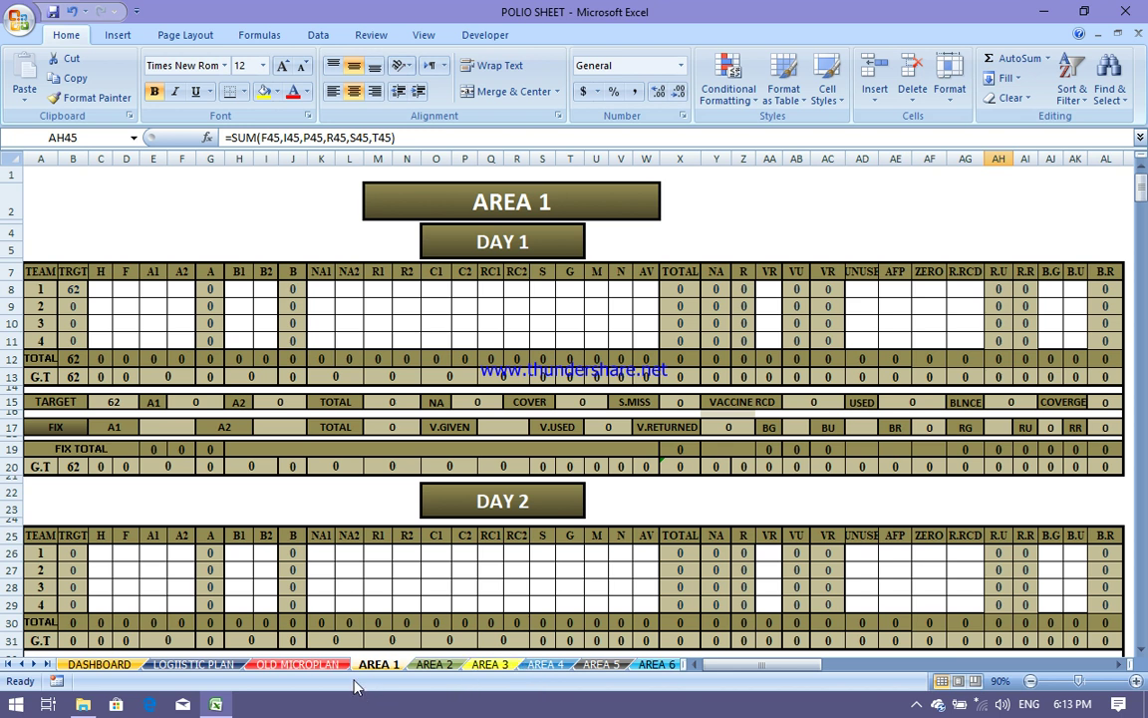
# - Back on the OLD MICROPLAN sheet, enter A1 12 and A2 80 for Area 1, Day 2, team 1
pyautogui.click(316, 664)
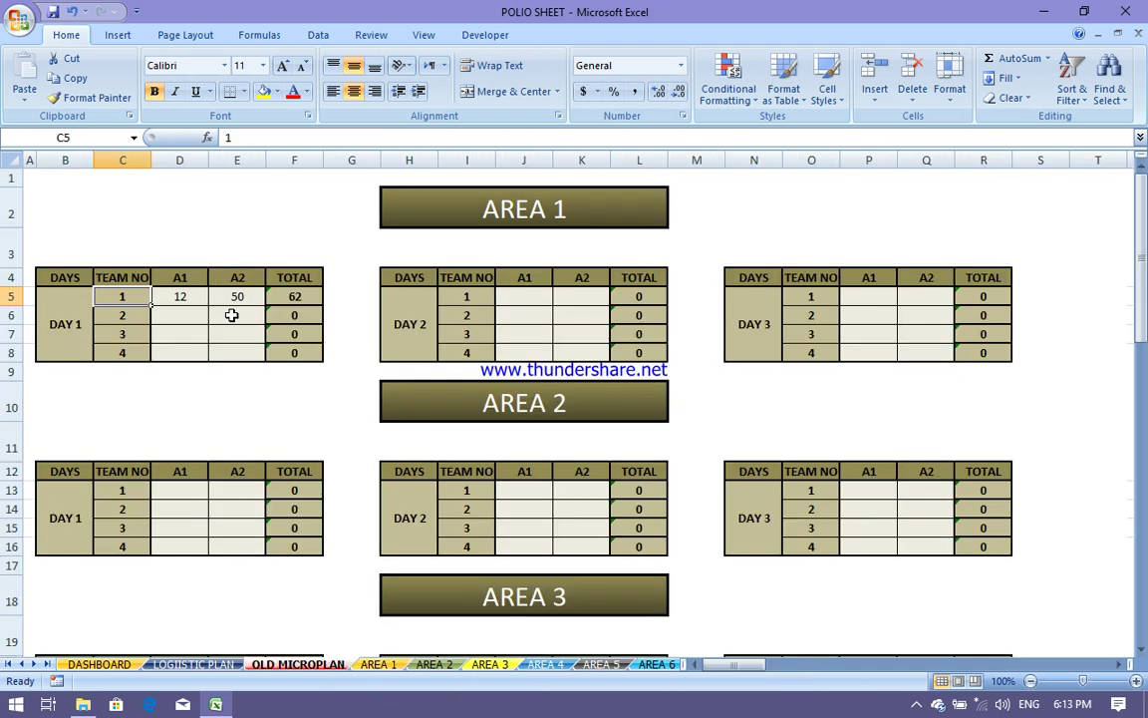
pyautogui.click(524, 299)
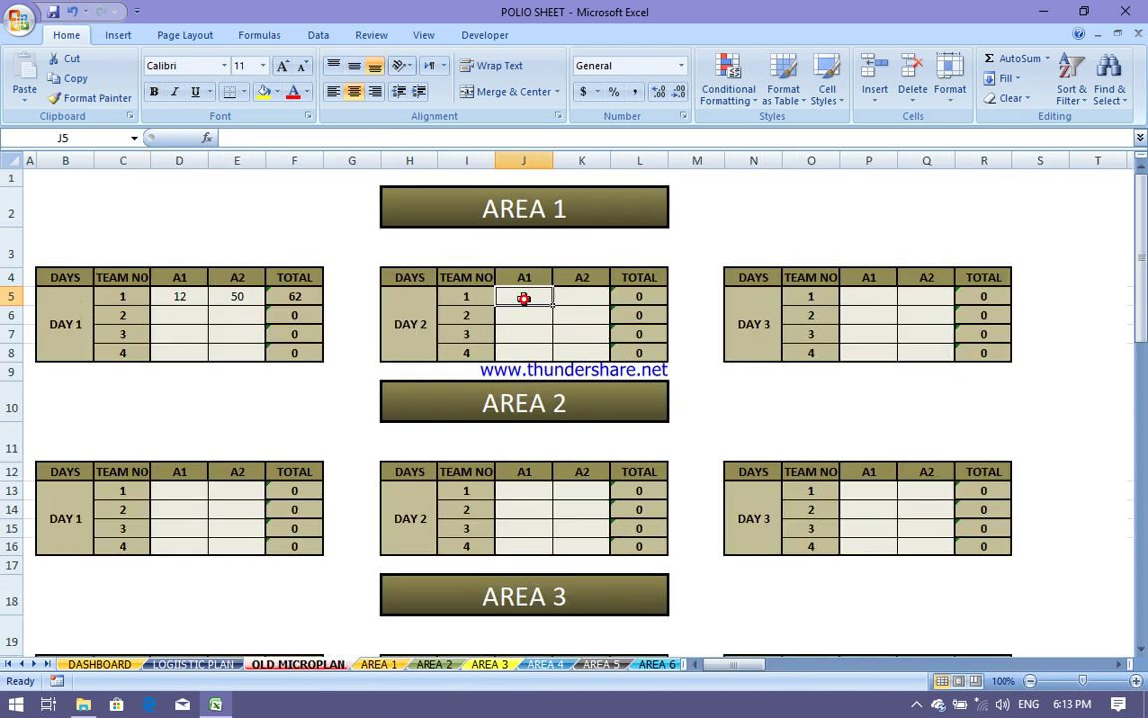
pyautogui.write('12')
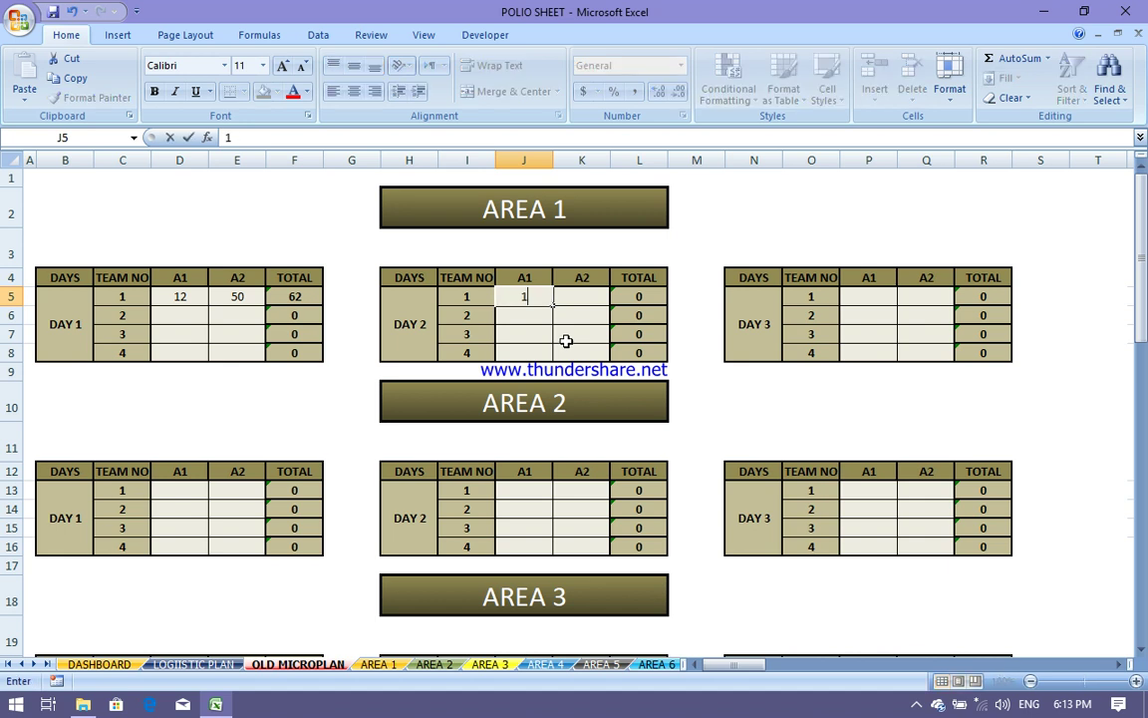
pyautogui.click(582, 299)
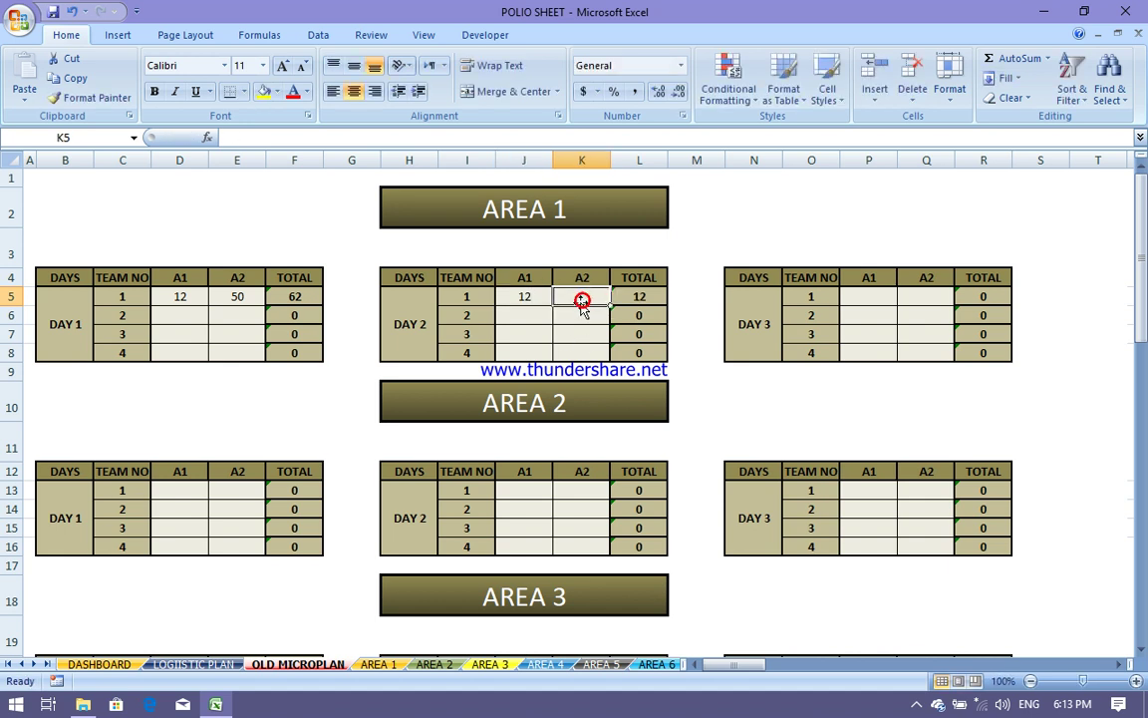
pyautogui.write('80')
pyautogui.click(590, 335)
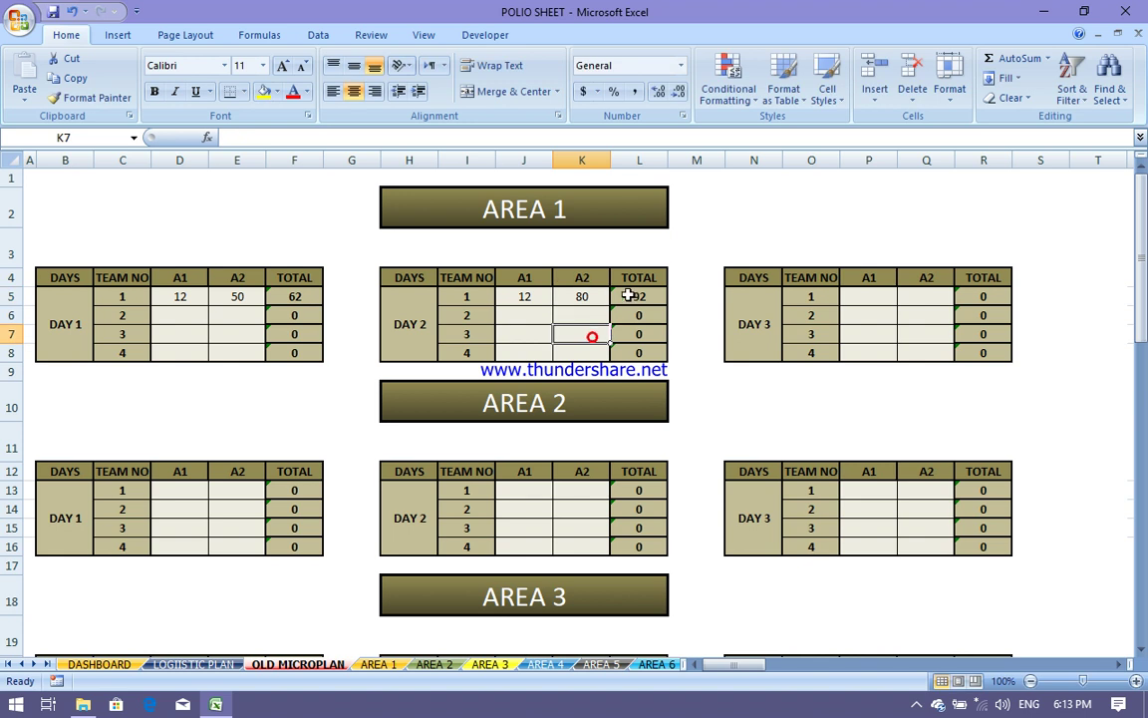
# - Enter A1 10 and A2 60 for team 1 in the Day 3 table of Area 1
pyautogui.click(882, 296)
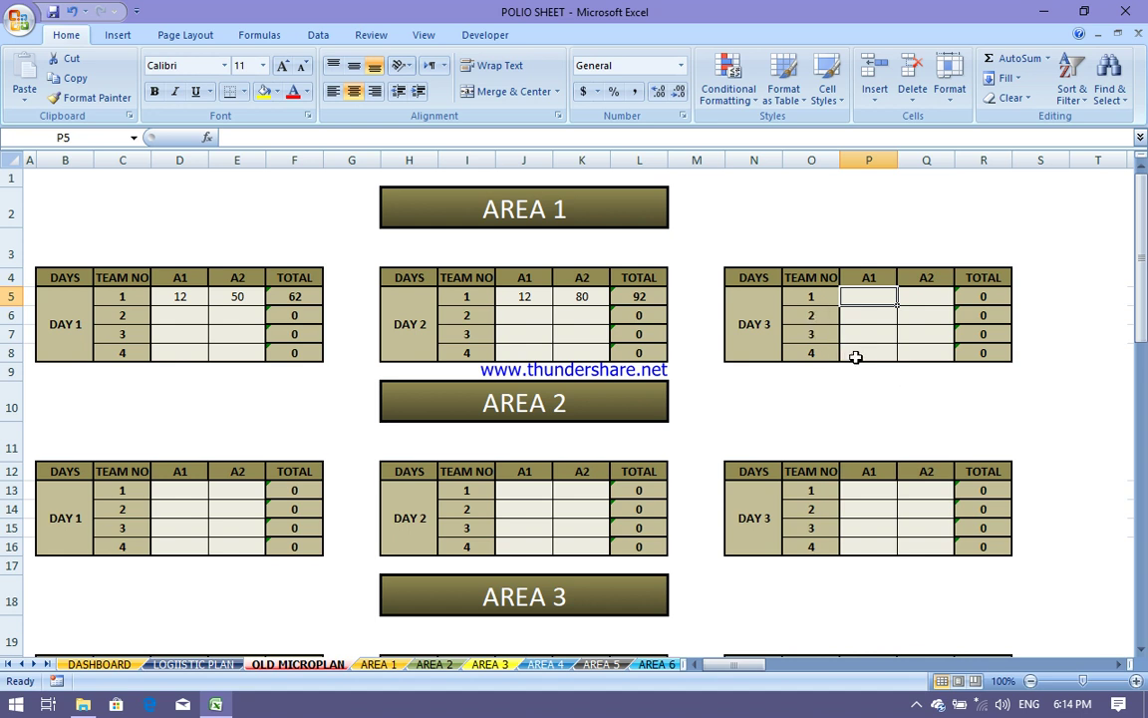
pyautogui.write('10')
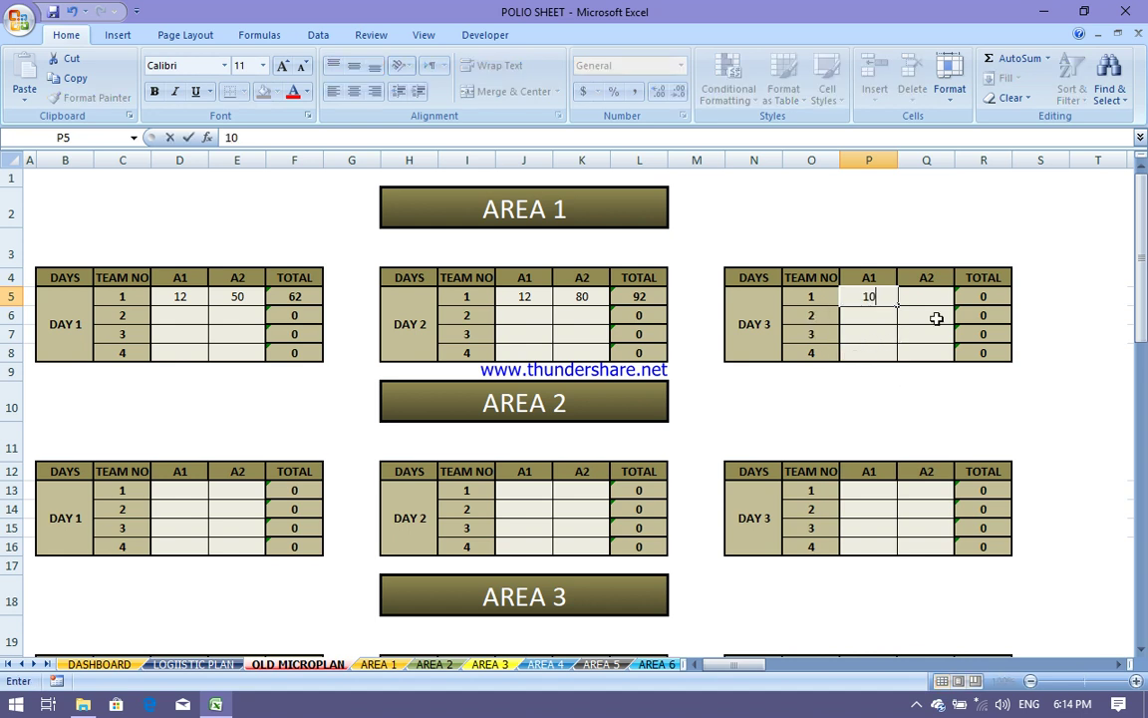
pyautogui.click(919, 298)
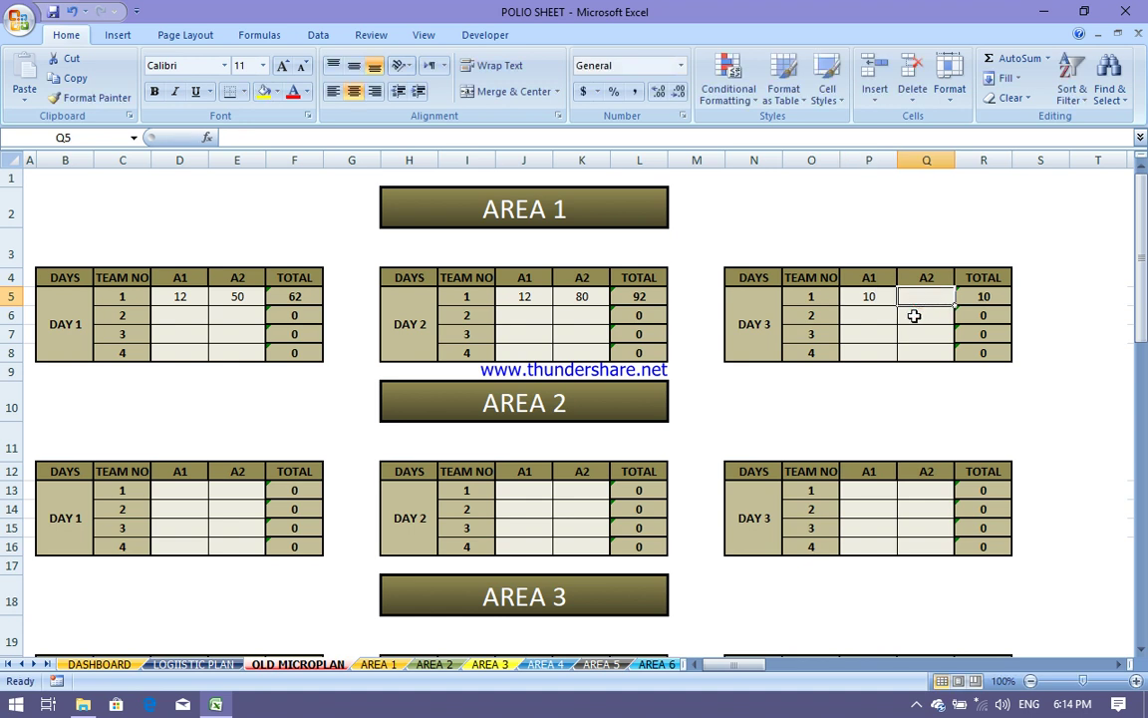
pyautogui.write('60')
pyautogui.click(923, 446)
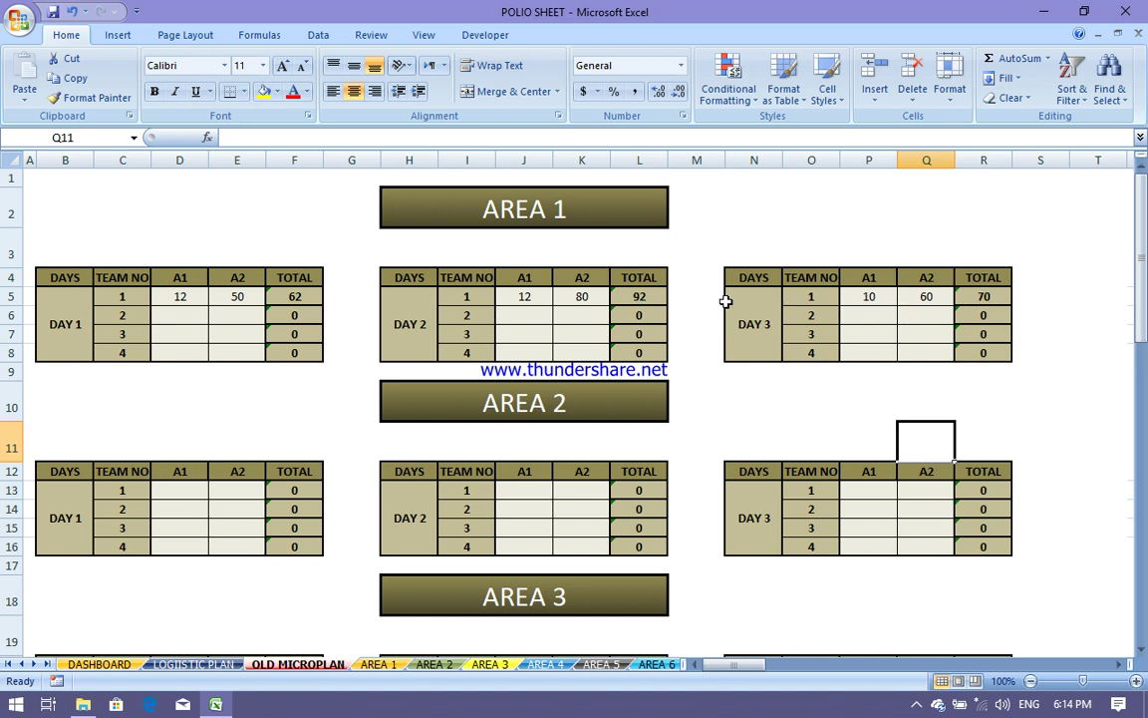
# - Look through the old microplan tables of the remaining areas and return to Area 1
pyautogui.scroll(-3, 547, 346)
pyautogui.scroll(3, 440, 372)
pyautogui.scroll(-1, 503, 410)
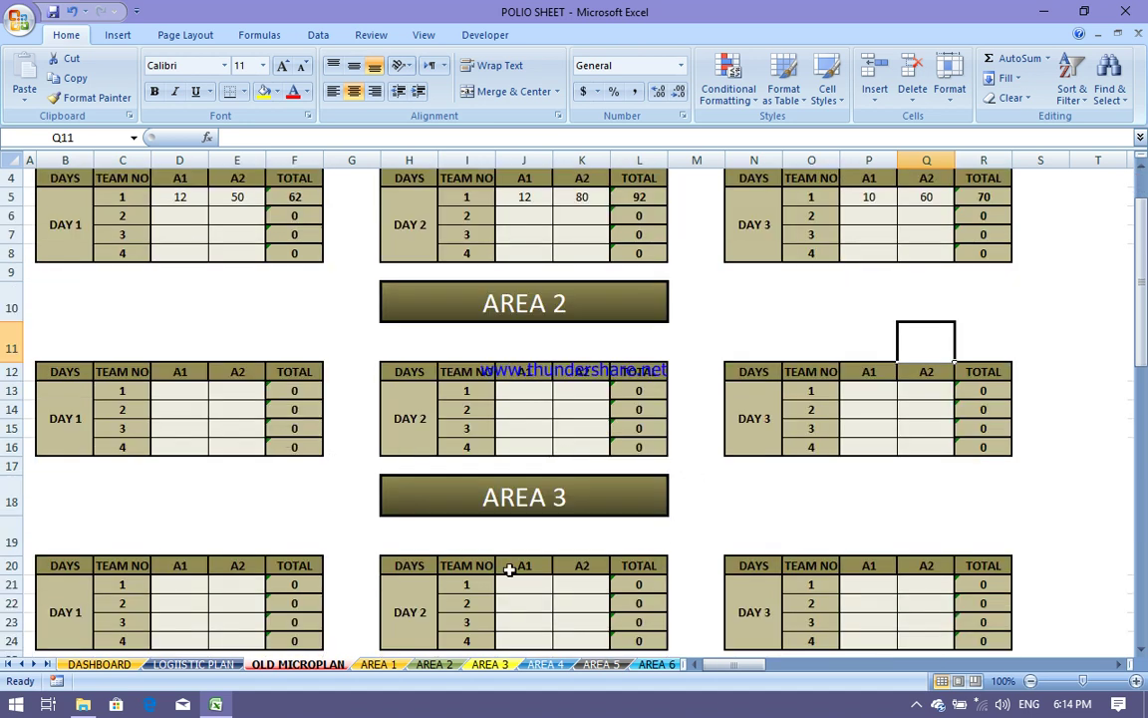
pyautogui.scroll(-2, 498, 553)
pyautogui.scroll(-2, 526, 563)
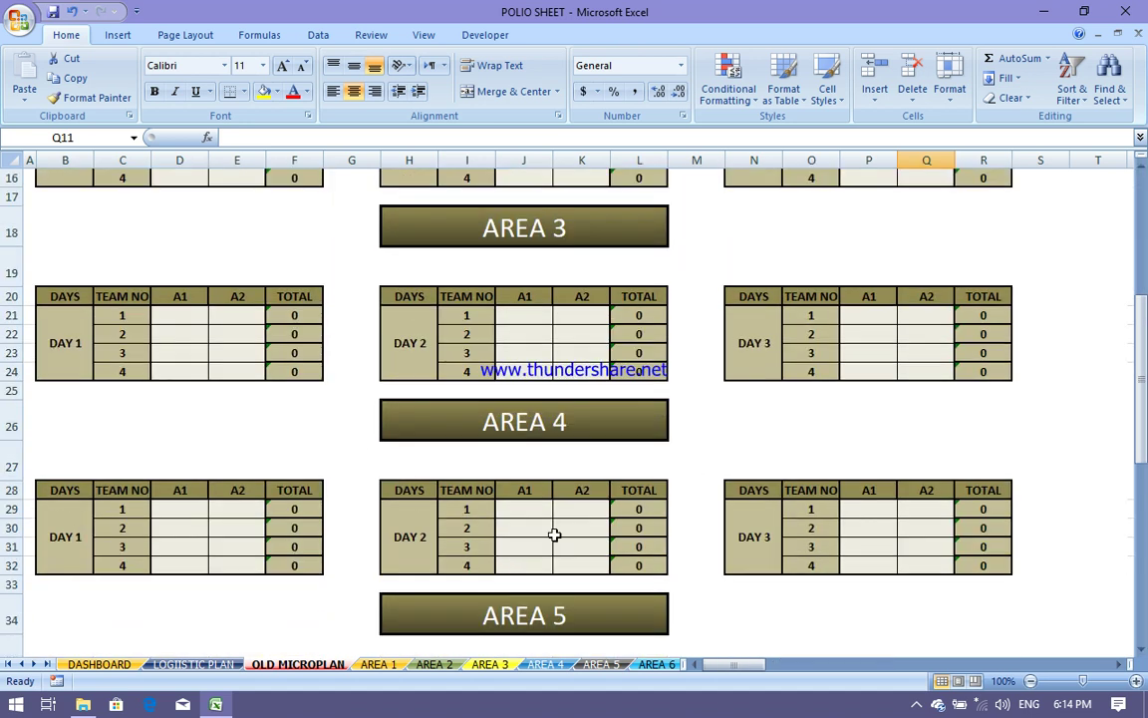
pyautogui.scroll(-2, 328, 618)
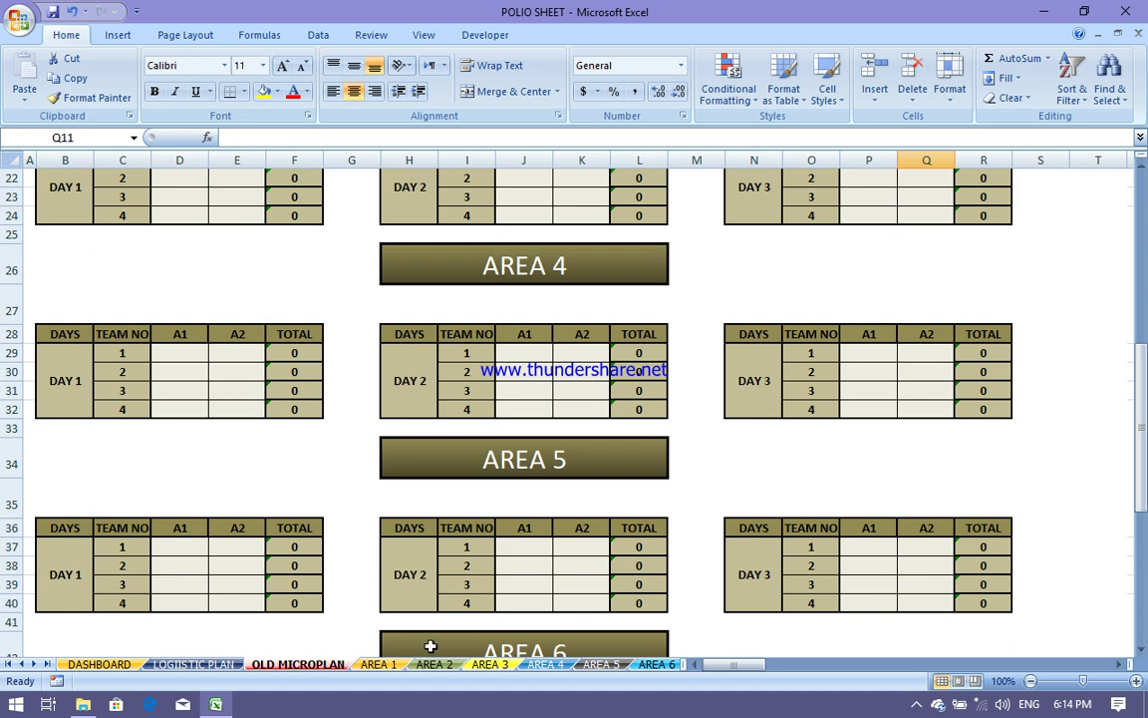
pyautogui.scroll(7, 349, 484)
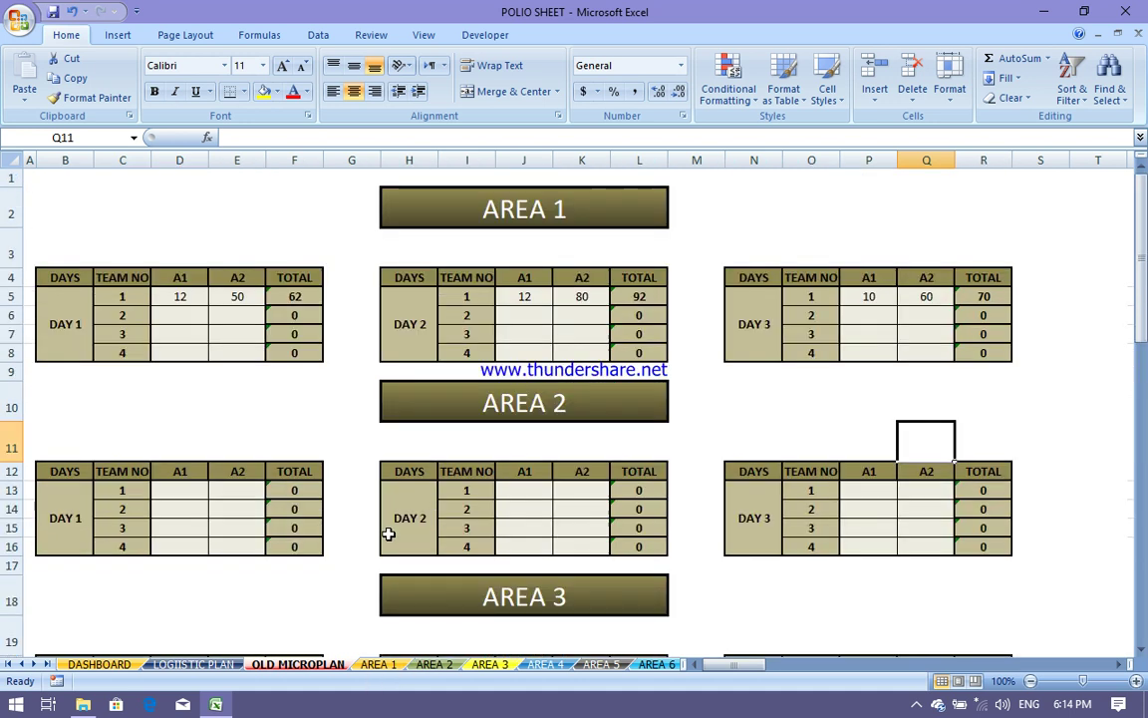
# - On the AREA 1 sheet, inspect team 1's linked target cells for Day 1, Day 2 and Day 3
pyautogui.click(378, 664)
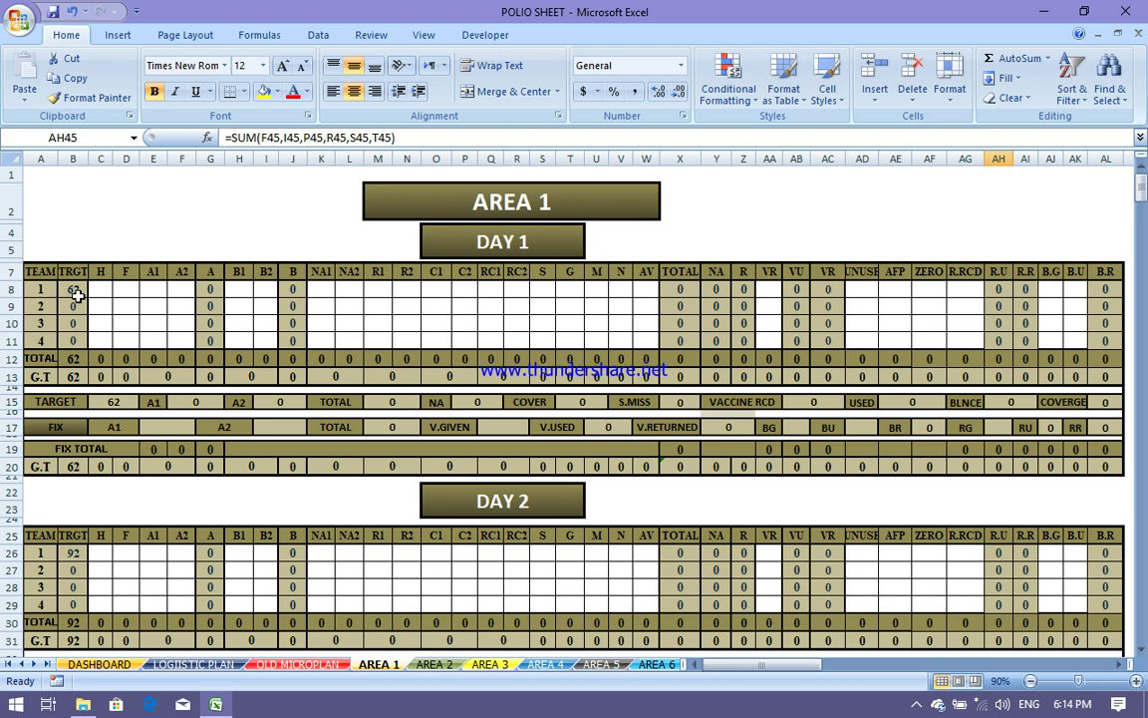
pyautogui.click(75, 291)
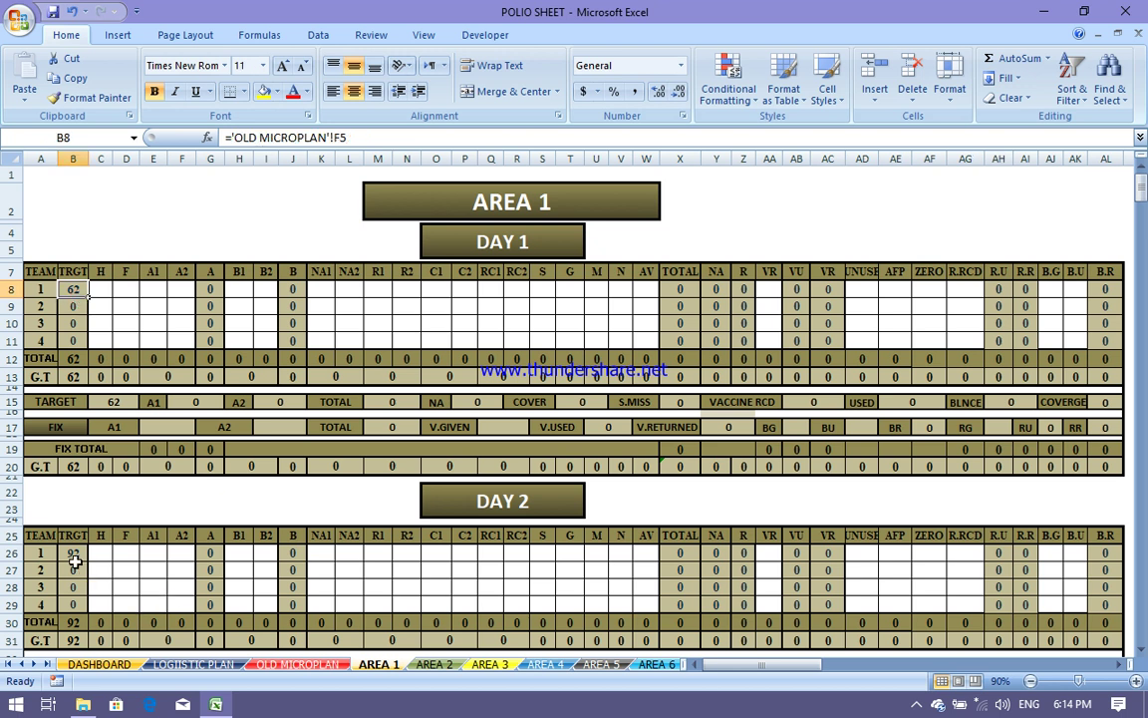
pyautogui.click(73, 555)
pyautogui.scroll(-3, 124, 605)
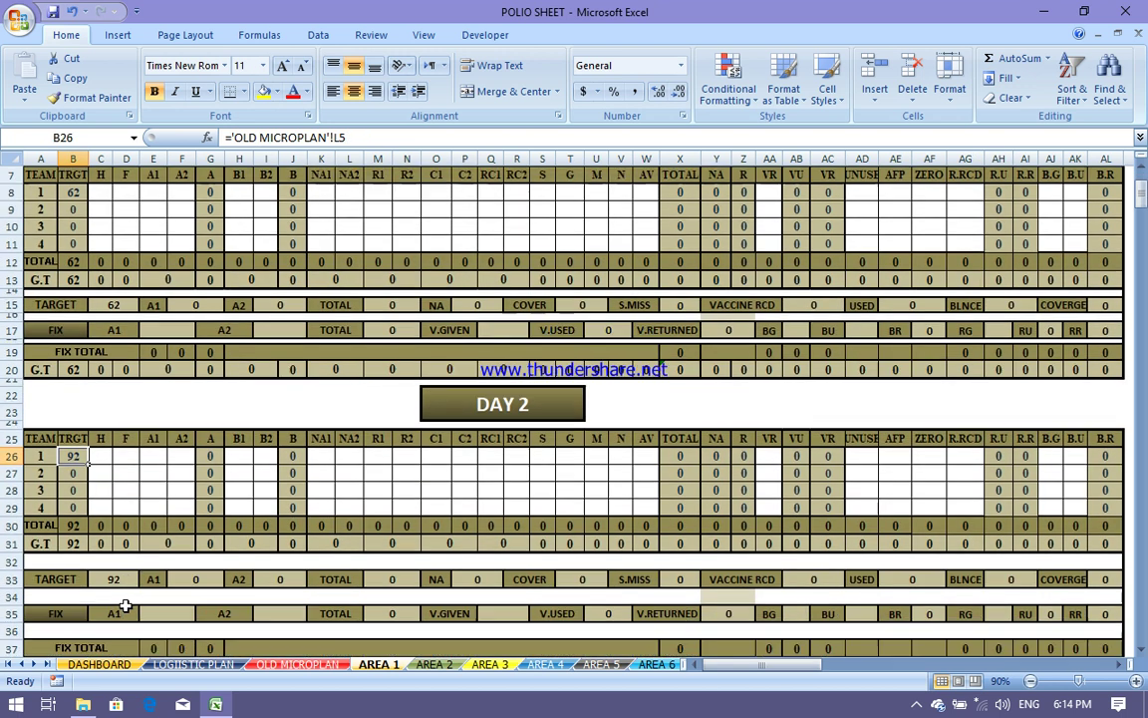
pyautogui.scroll(-3, 124, 605)
pyautogui.click(79, 574)
pyautogui.scroll(6, 150, 539)
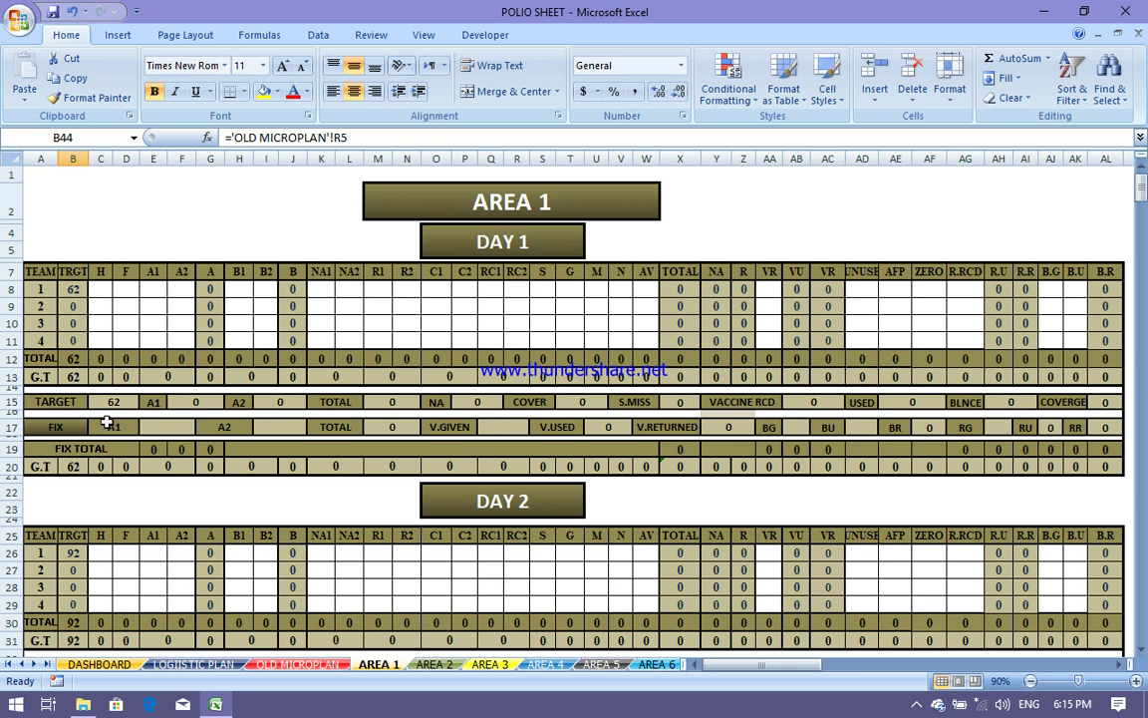
# - Inspect the Day 1 target column's total and grand total, along with the target cells of teams 2, 3 and 4
pyautogui.click(72, 358)
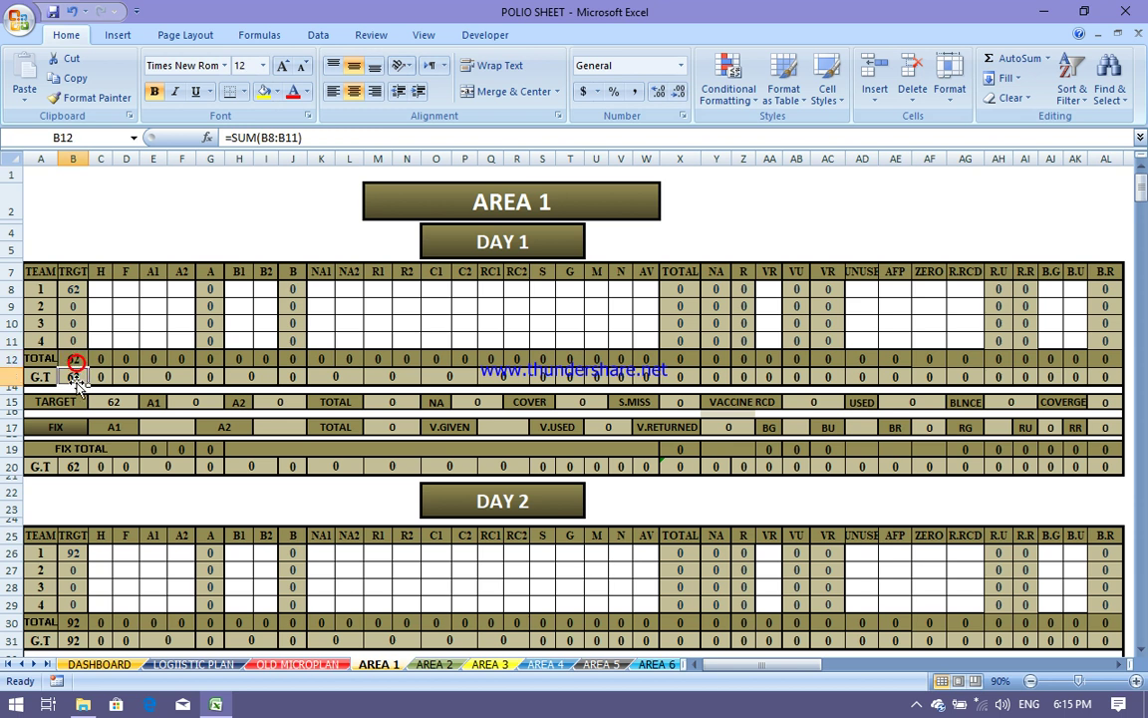
pyautogui.click(76, 378)
pyautogui.click(72, 358)
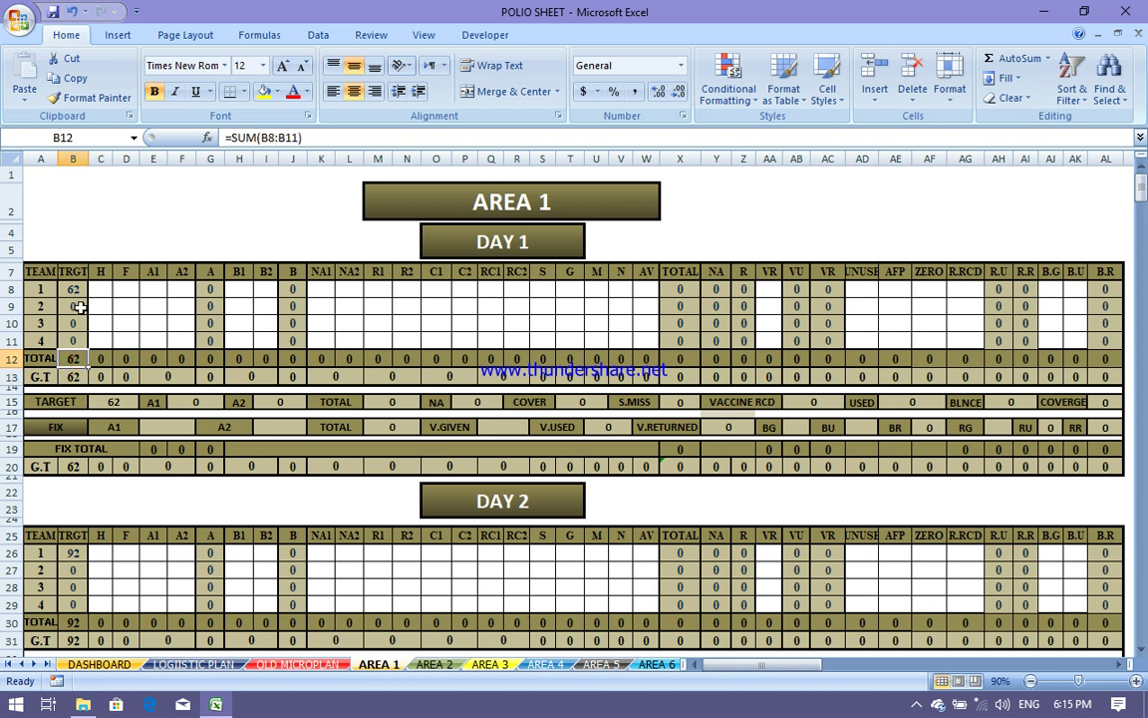
pyautogui.click(75, 306)
pyautogui.click(75, 323)
pyautogui.click(75, 340)
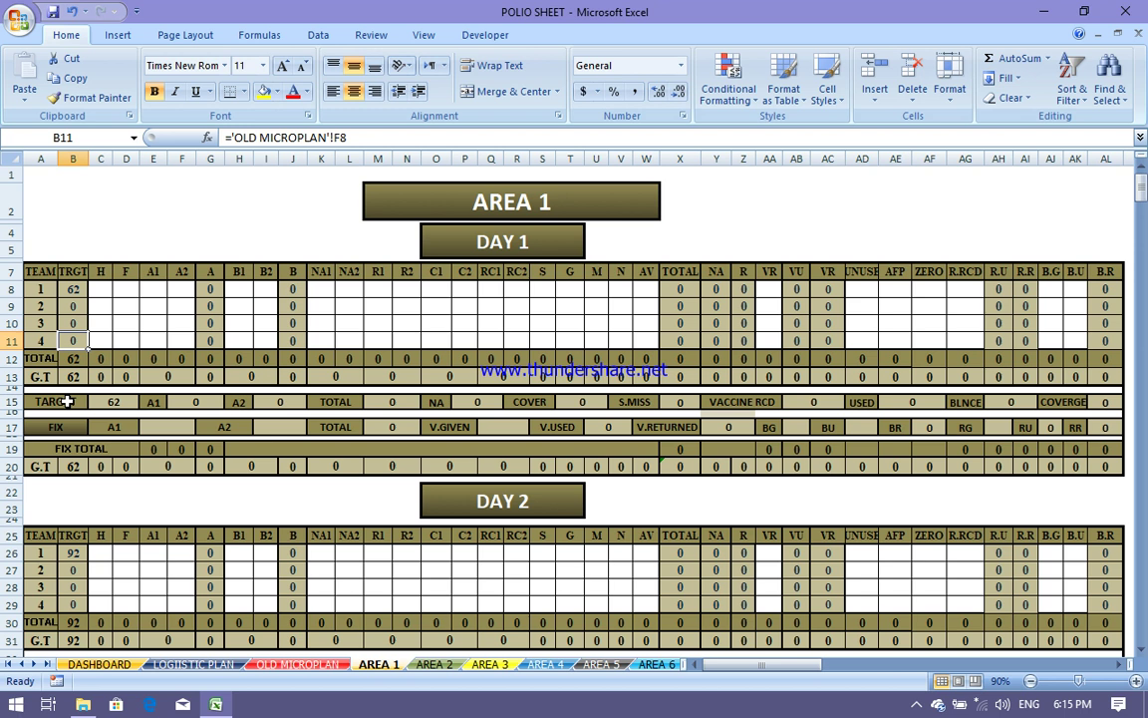
# - Enter H 50 and F 13 for team 1 in the Day 1 table of the AREA 1 sheet
pyautogui.click(92, 278)
pyautogui.click(100, 288)
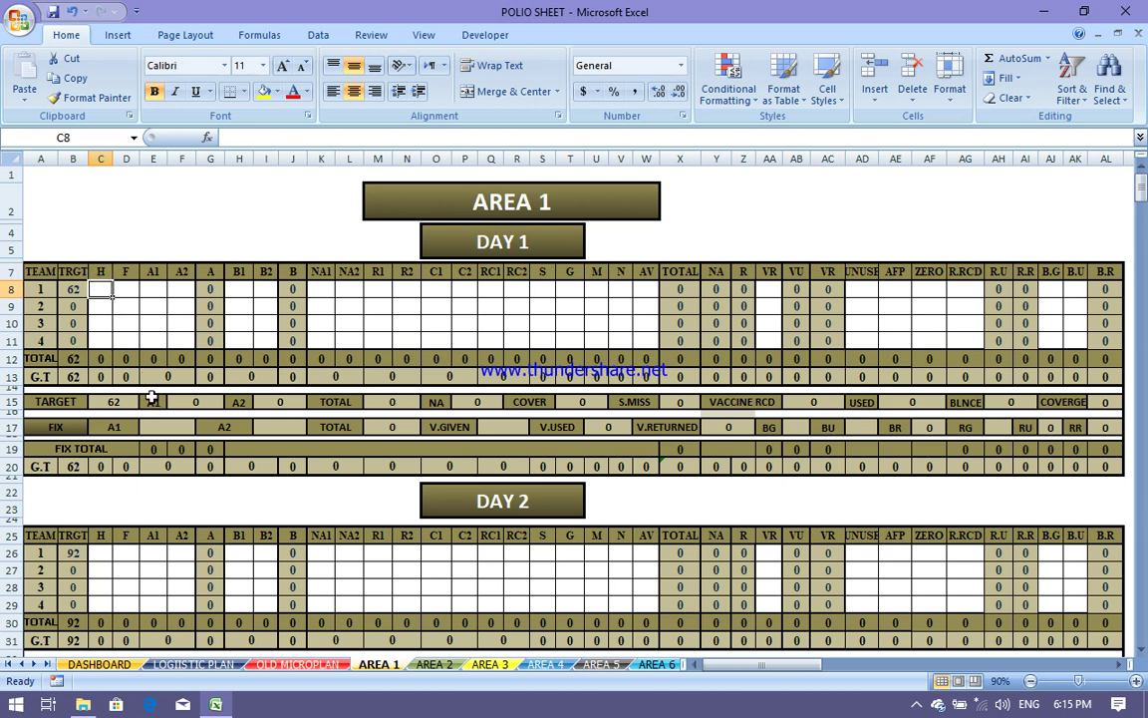
pyautogui.write('50')
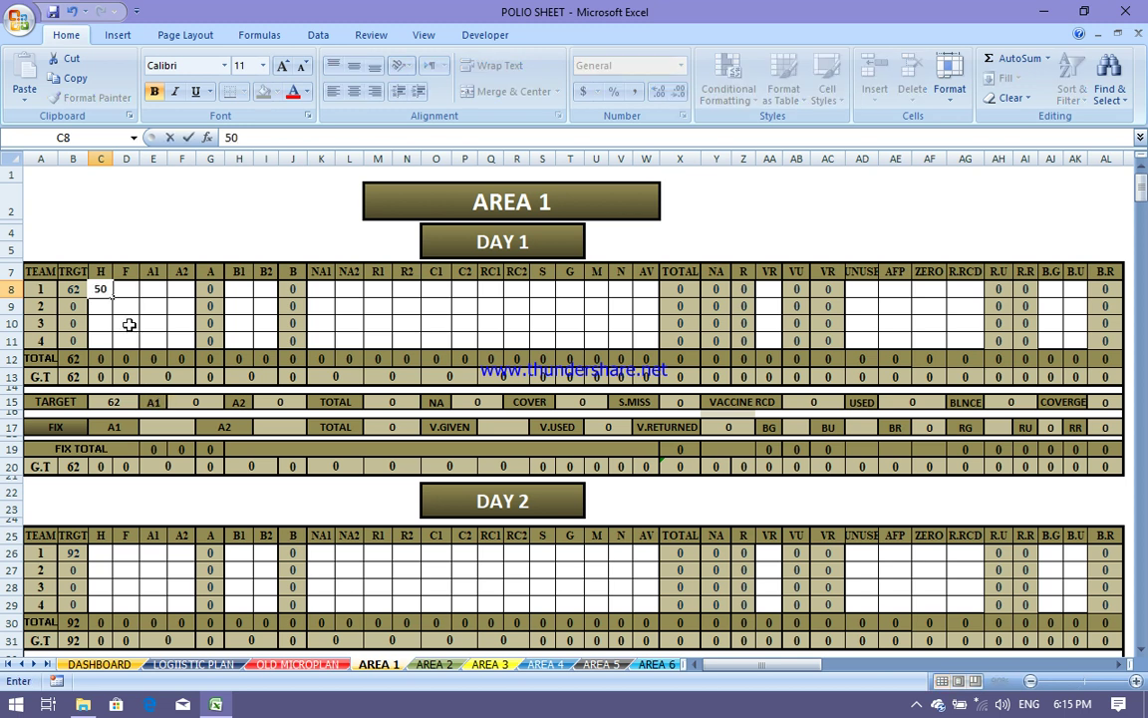
pyautogui.click(129, 324)
pyautogui.click(101, 289)
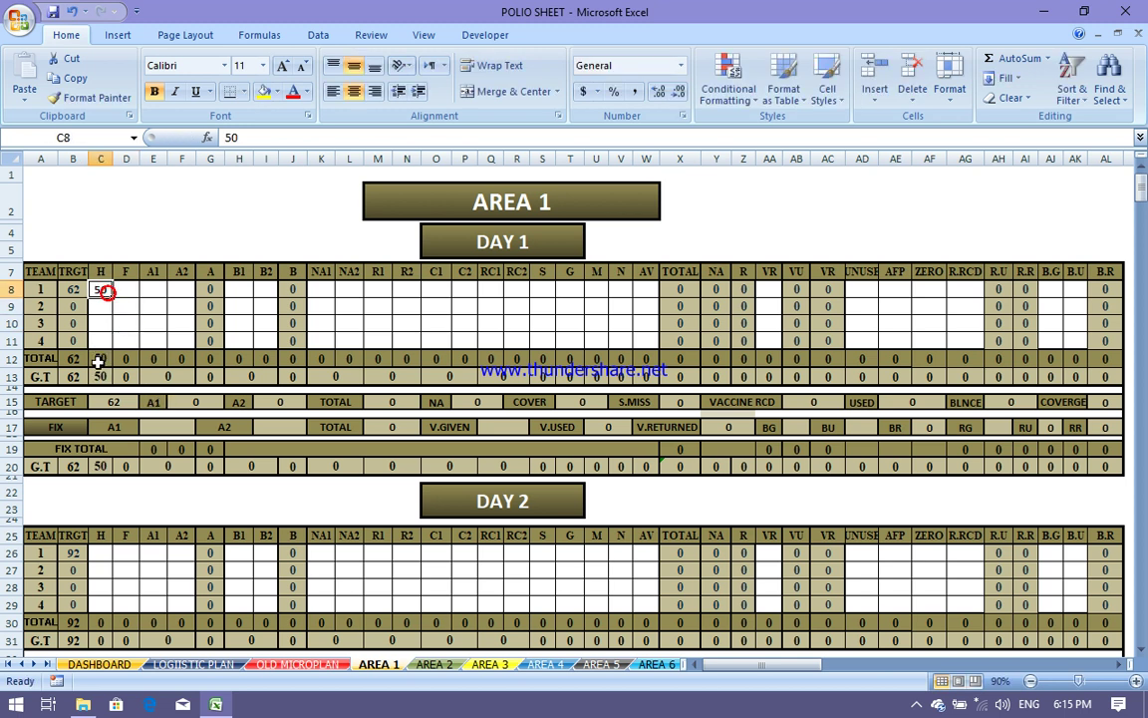
pyautogui.click(126, 289)
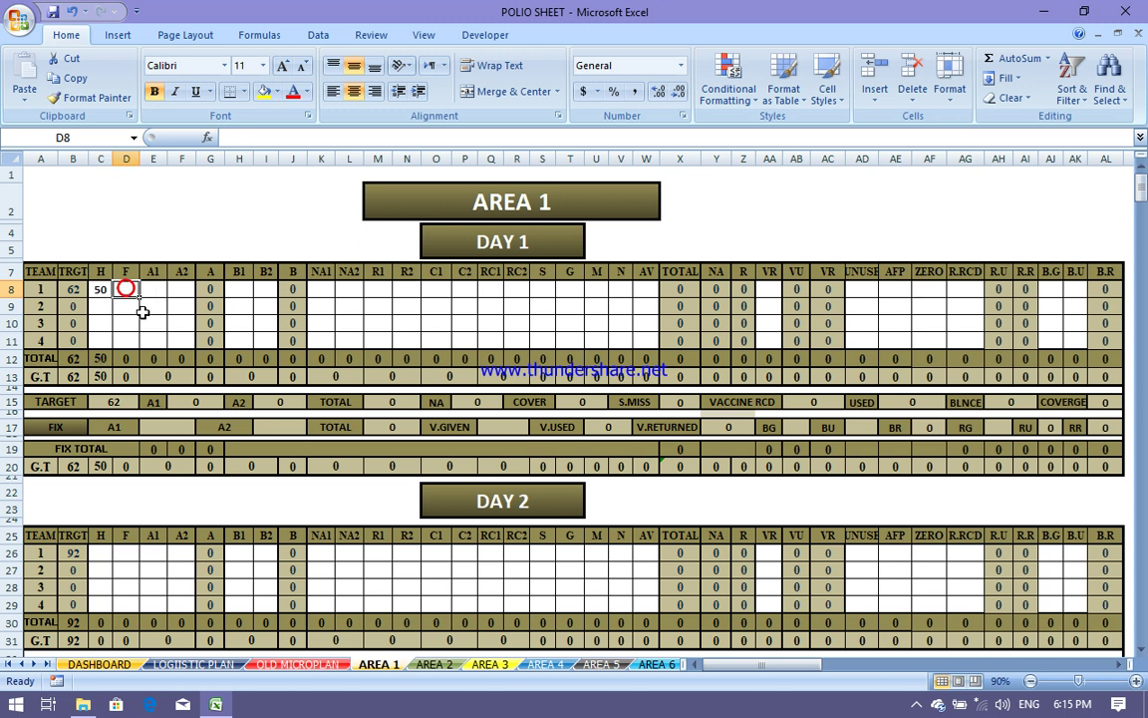
pyautogui.write('13')
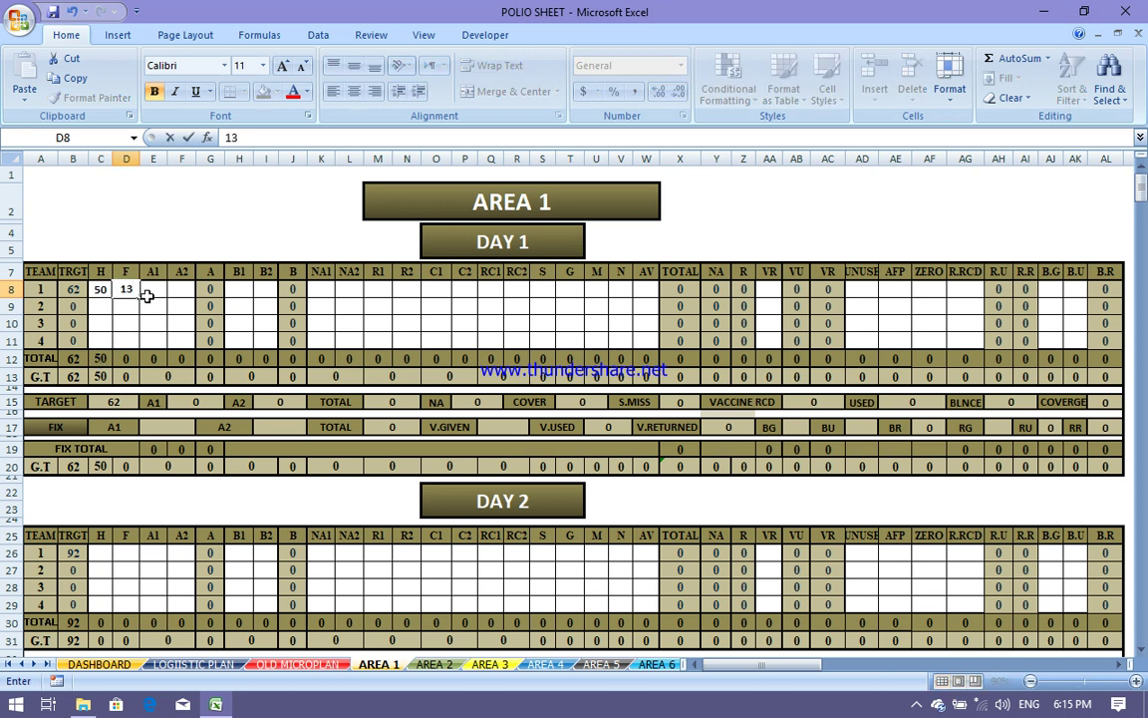
# - Enter A1 10 and A2 40 for team 1 in the Day 1 table
pyautogui.click(151, 289)
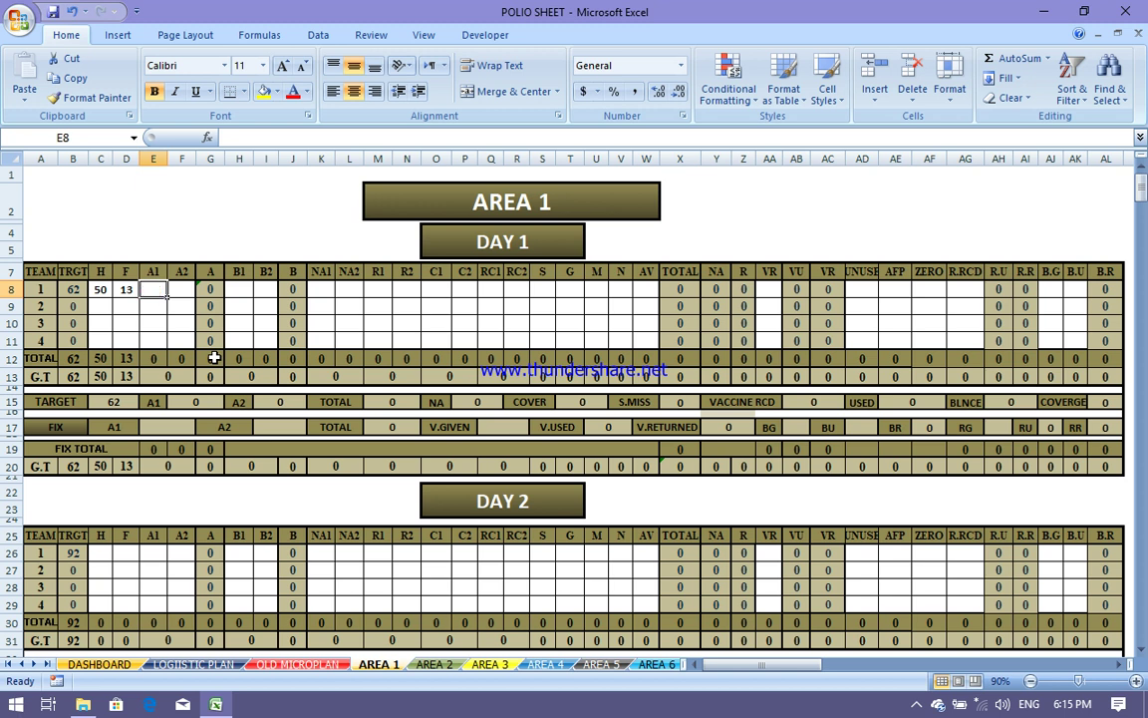
pyautogui.write('10')
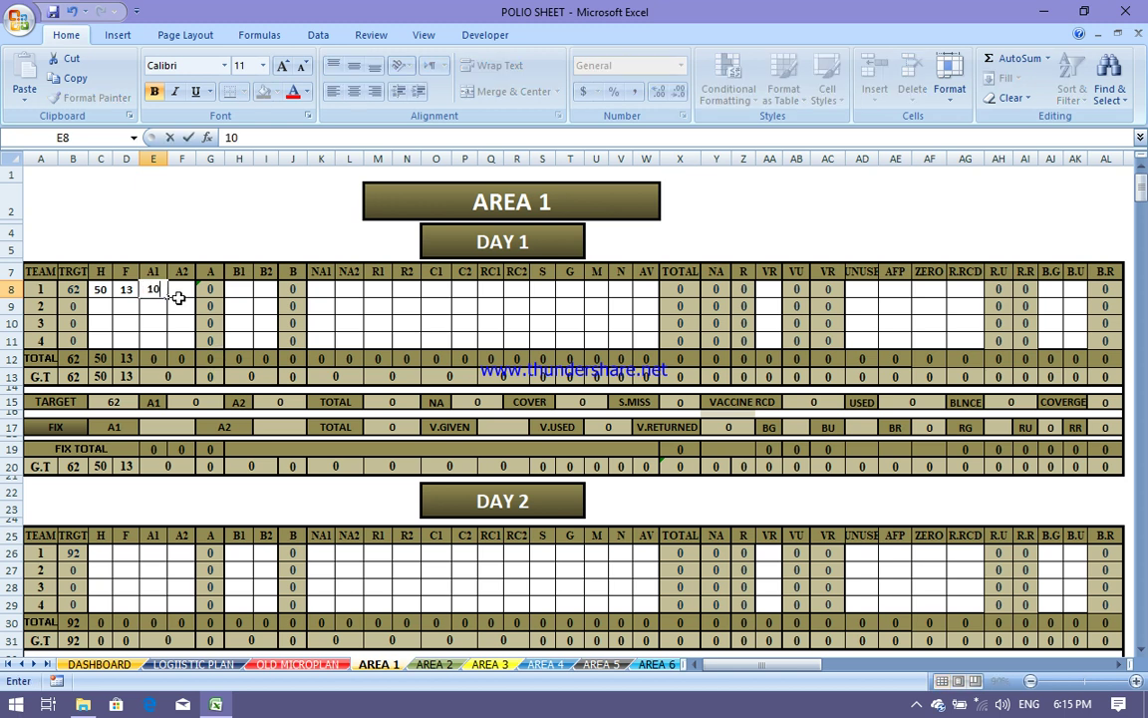
pyautogui.click(178, 294)
pyautogui.write('40')
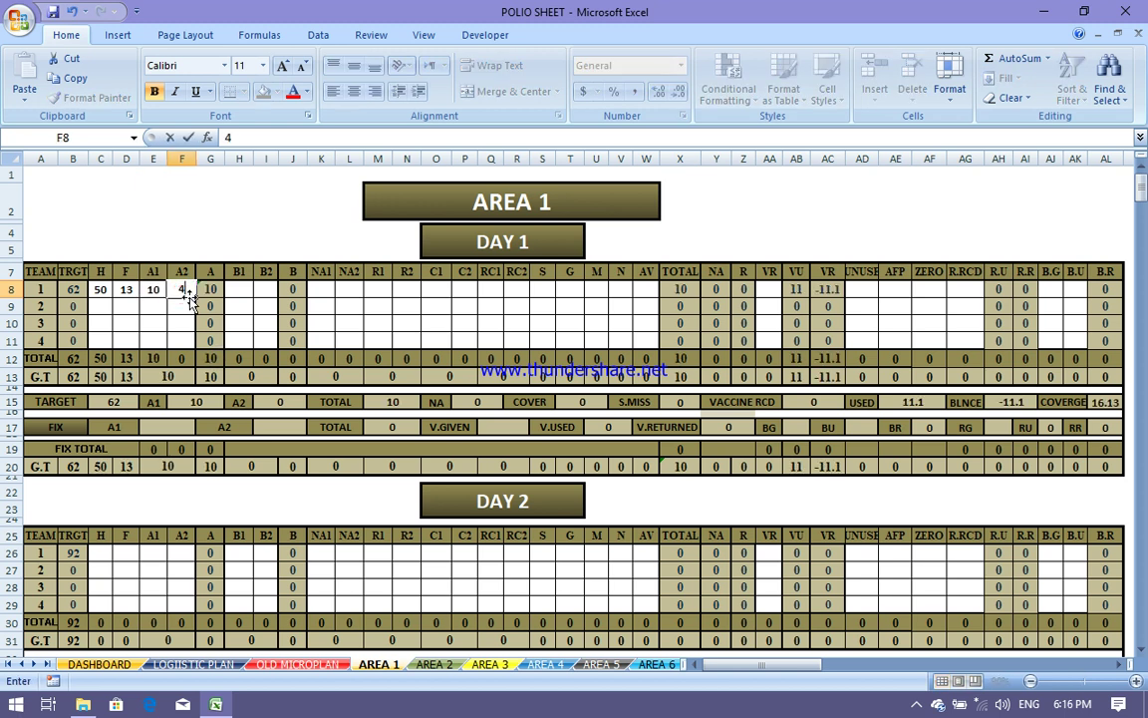
pyautogui.click(251, 317)
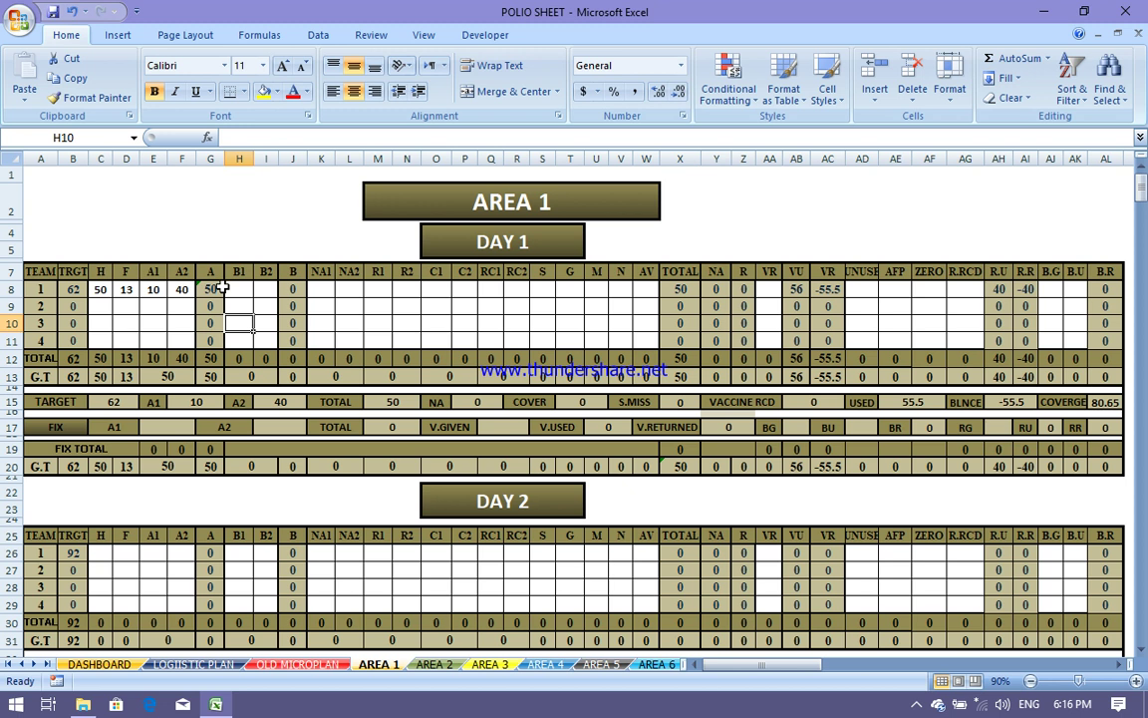
# - Enter B1 1 and B2 2 for team 1 in the Day 1 table
pyautogui.click(238, 289)
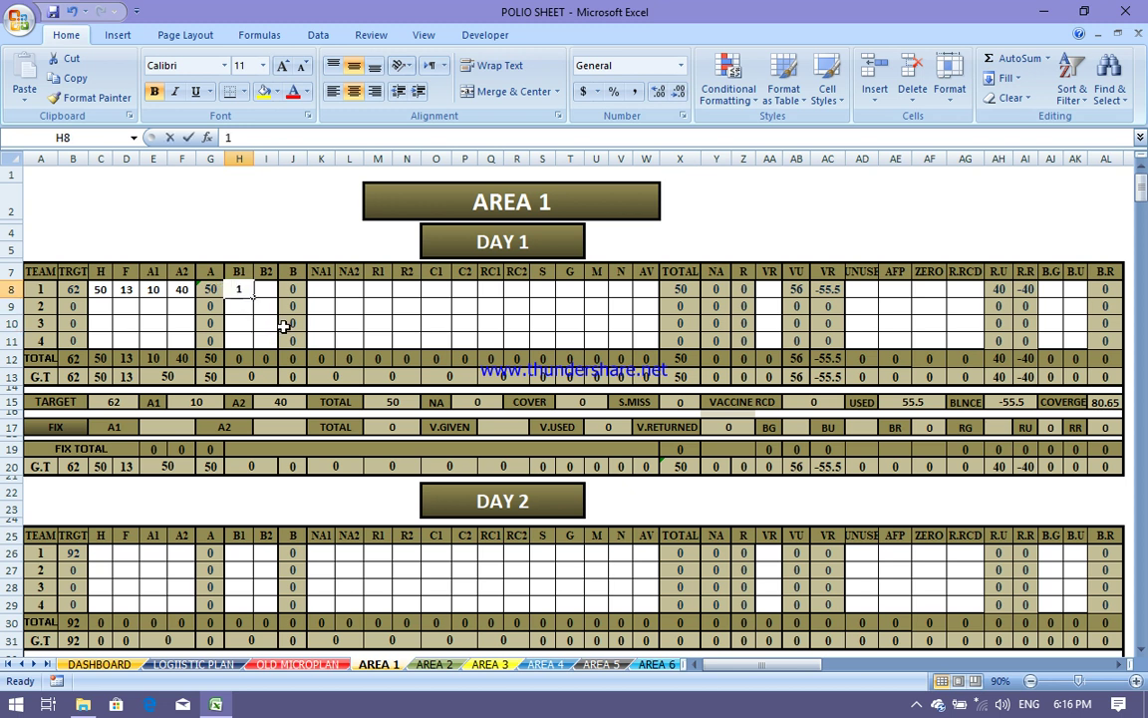
pyautogui.write('1')
pyautogui.click(265, 289)
pyautogui.write('2')
pyautogui.click(313, 293)
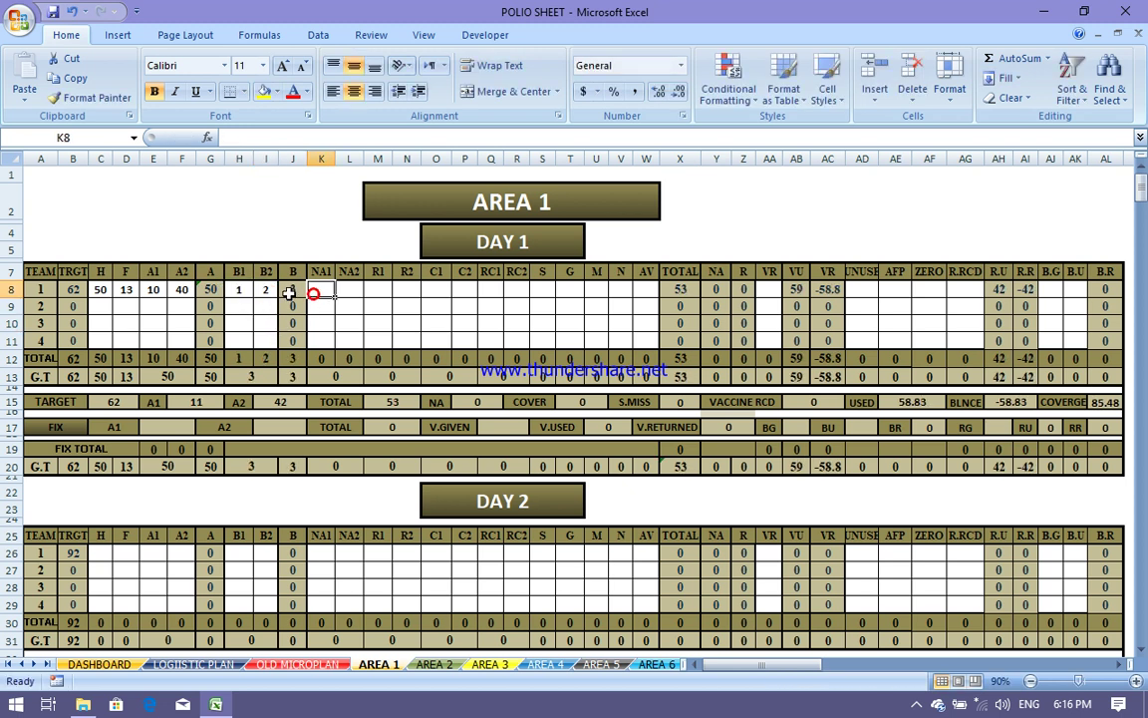
# - Enter NA1 2 and NA2 4 for team 1 in the Day 1 table
pyautogui.click(348, 287)
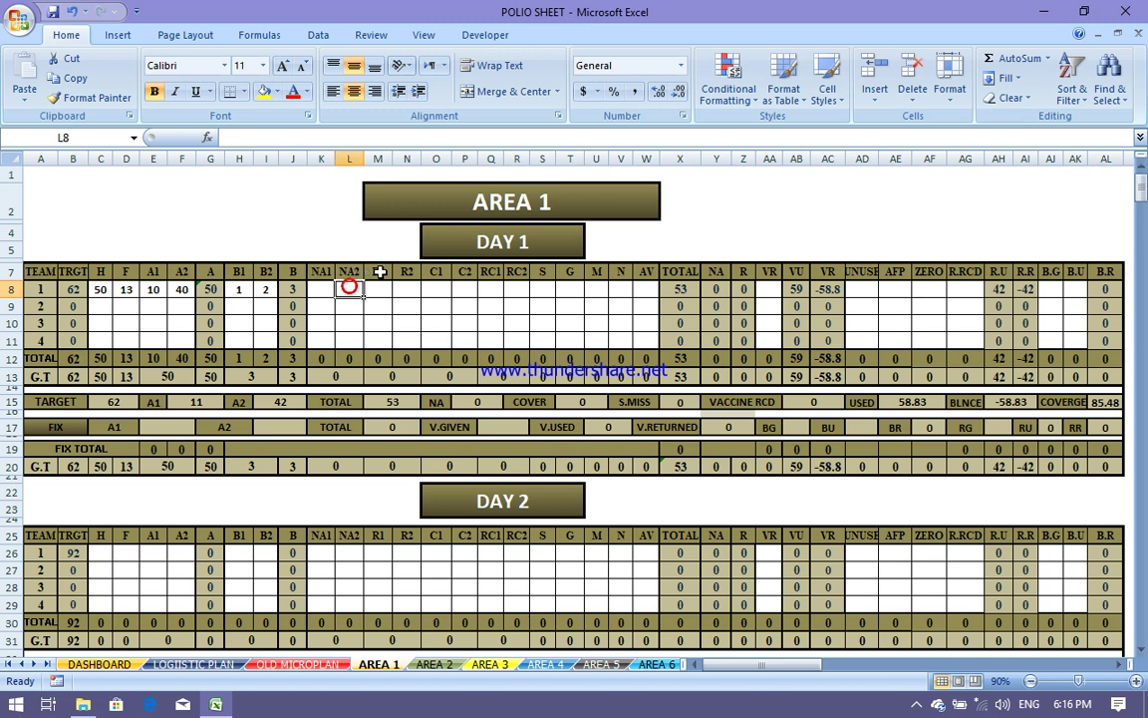
pyautogui.click(378, 288)
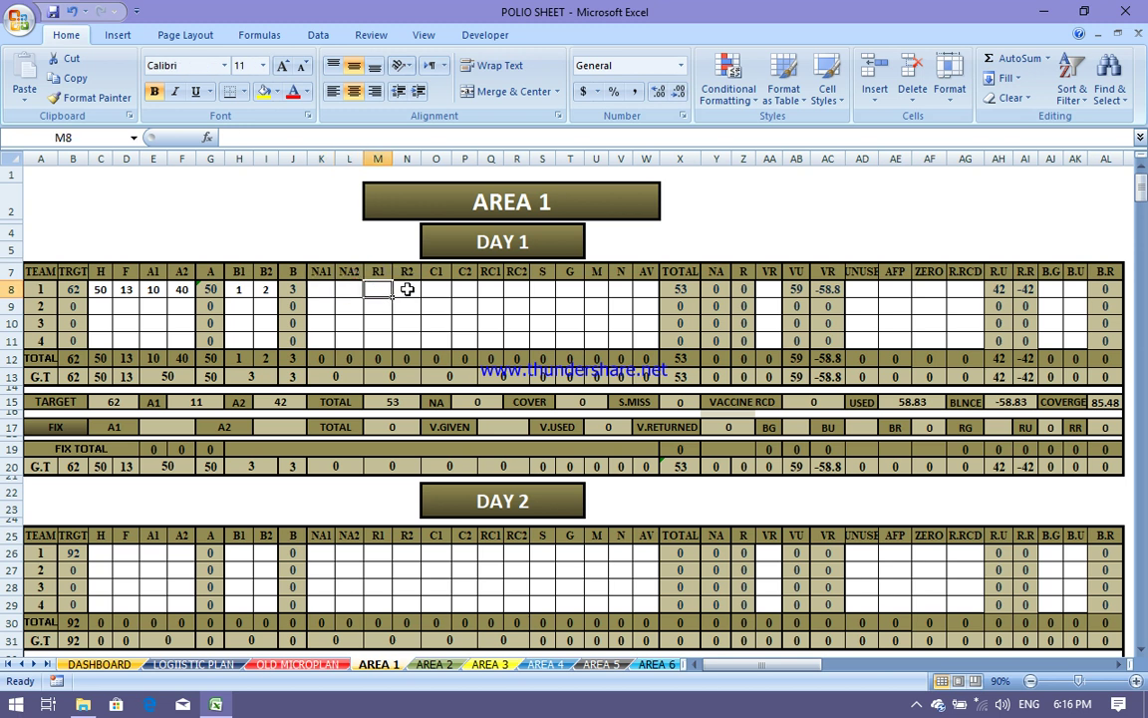
pyautogui.click(408, 289)
pyautogui.click(317, 289)
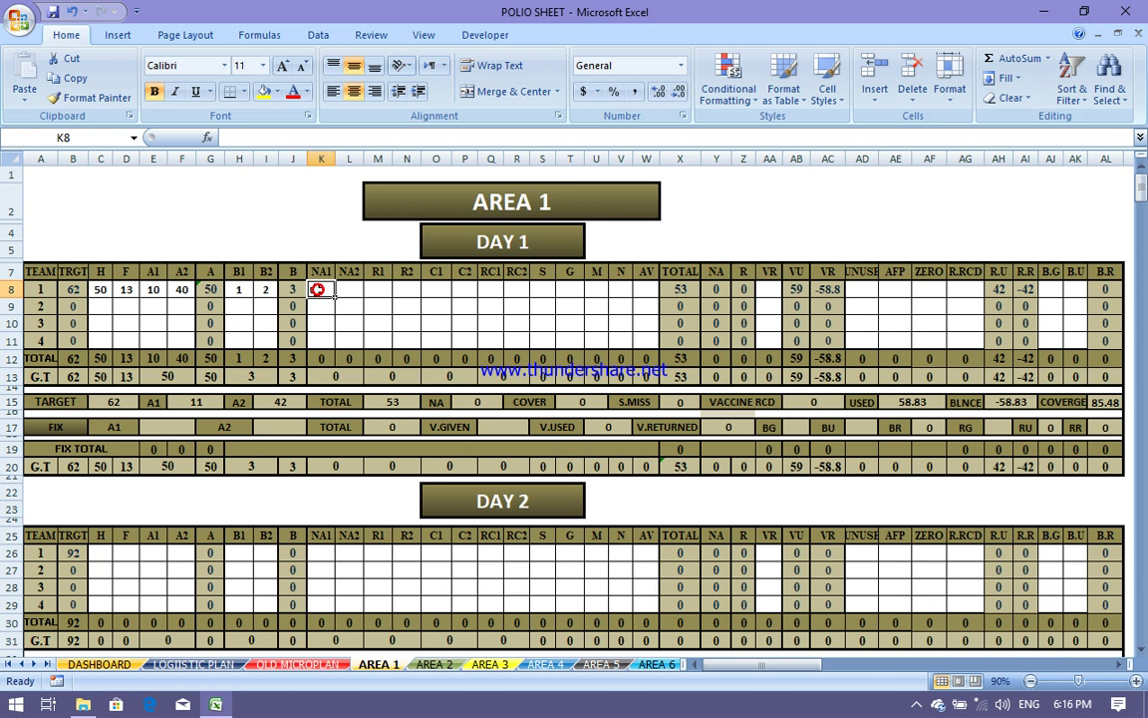
pyautogui.write('2')
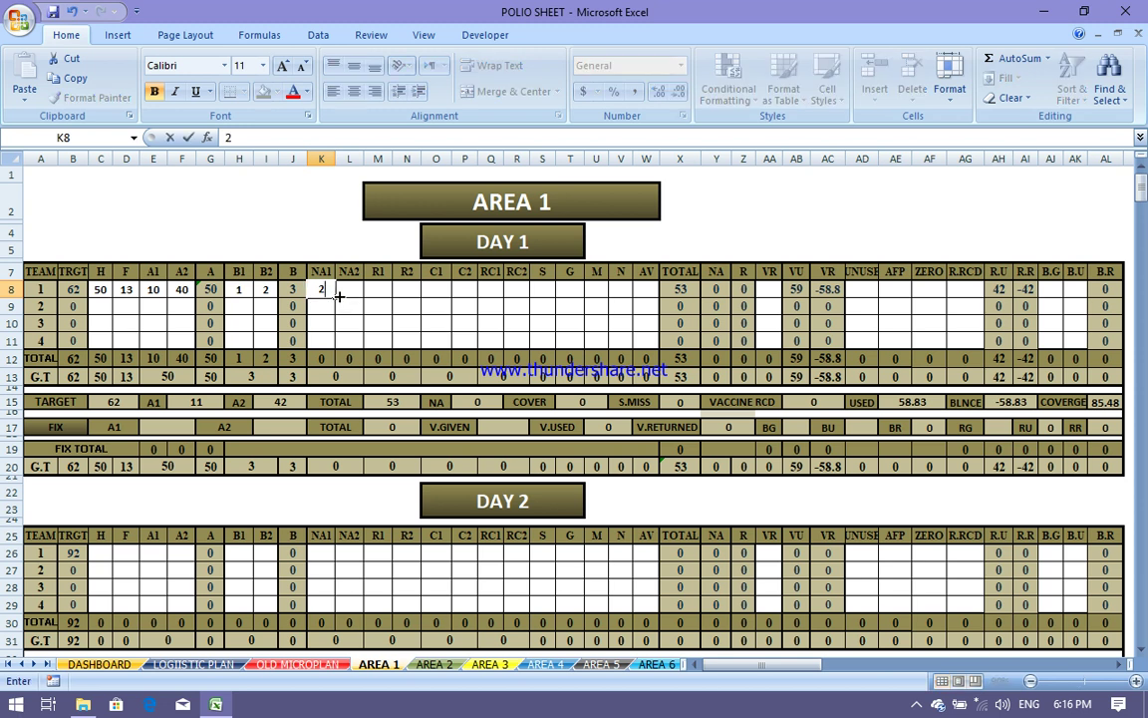
pyautogui.click(342, 290)
pyautogui.write('4')
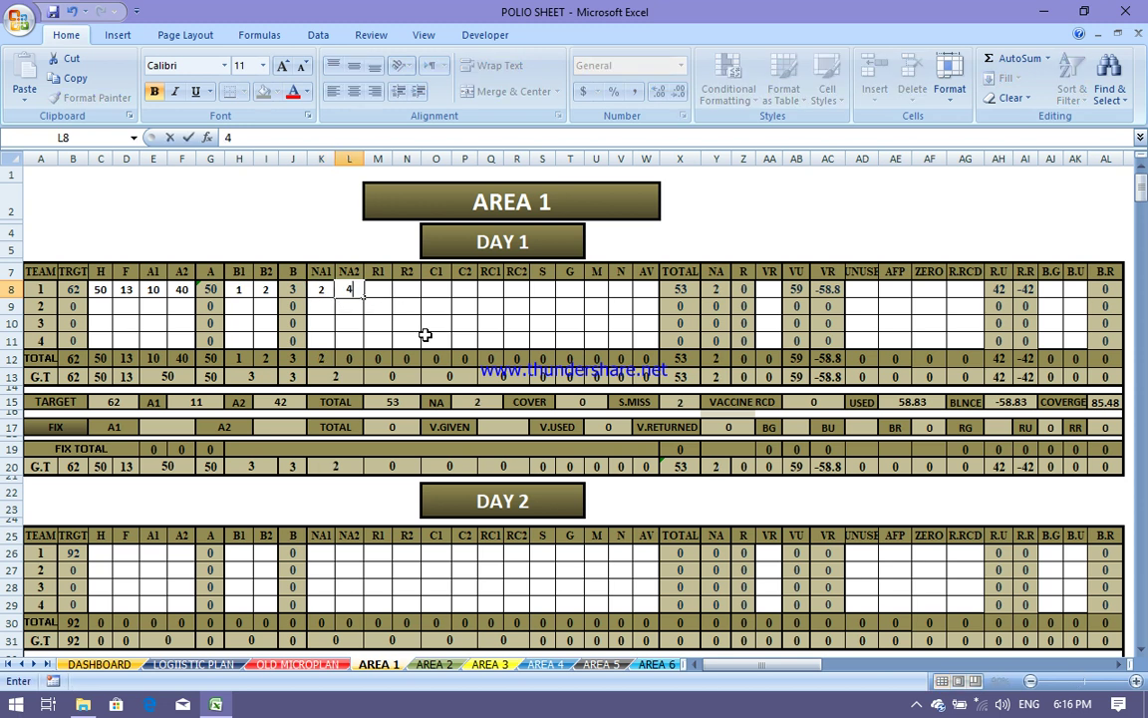
pyautogui.click(424, 339)
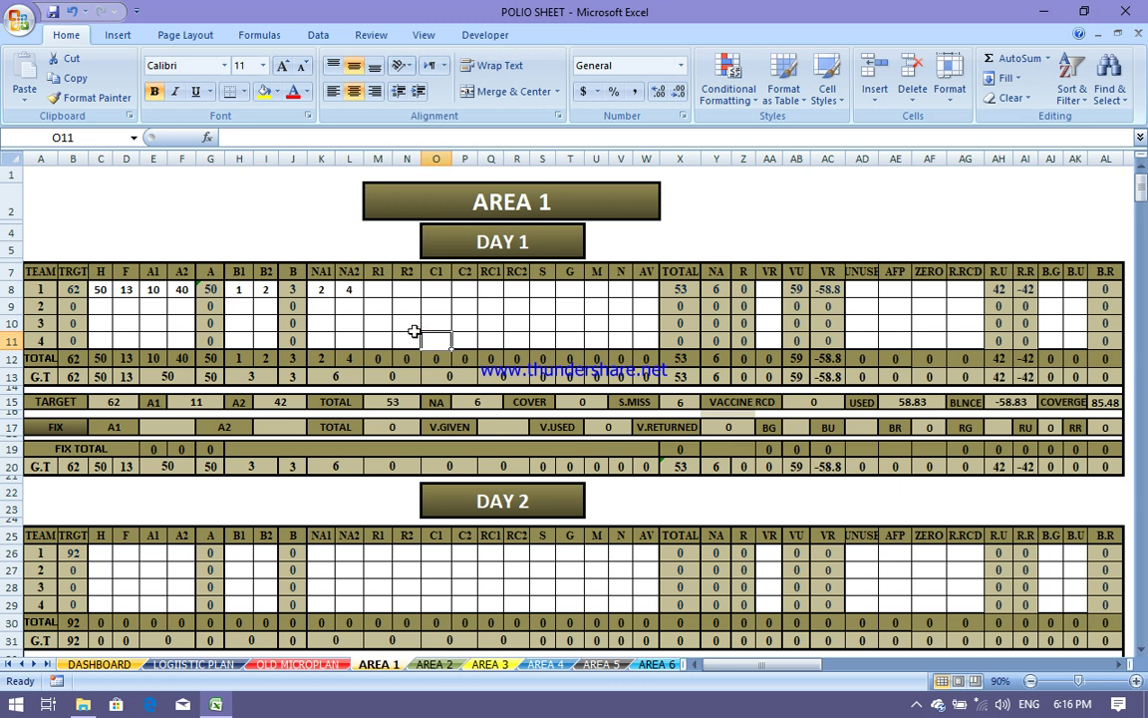
# - Enter R1 1 and R2 3 for team 1 in the Day 1 table
pyautogui.click(371, 289)
pyautogui.write('1')
pyautogui.click(407, 289)
pyautogui.write('3')
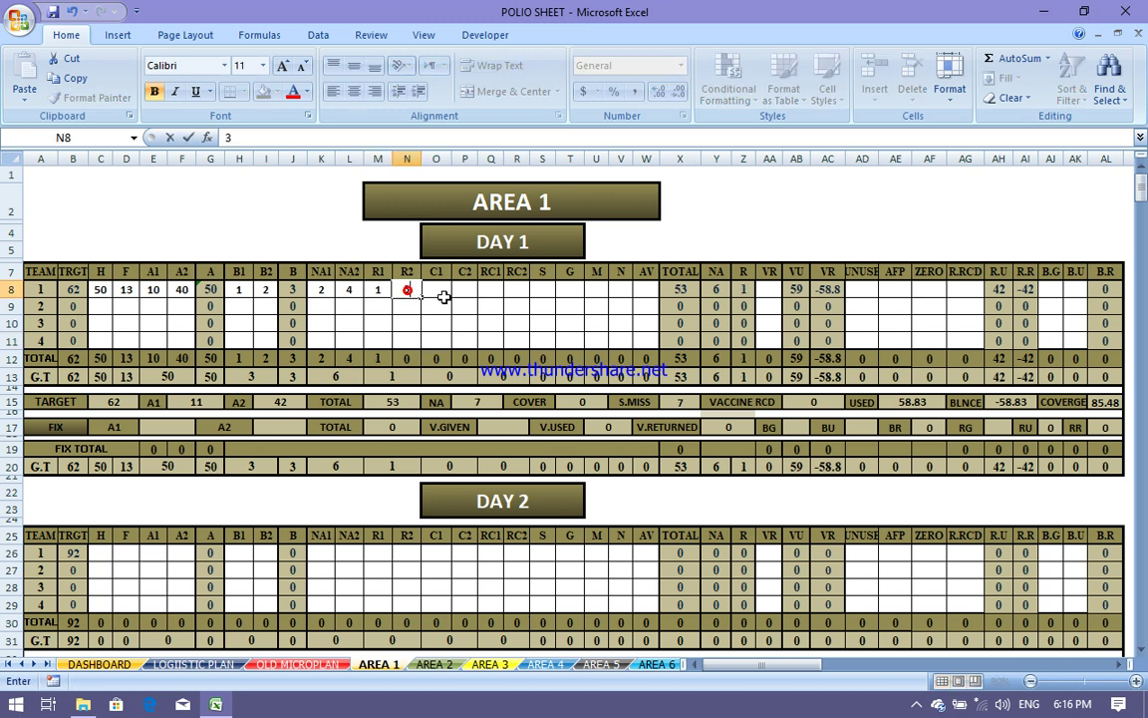
pyautogui.click(442, 294)
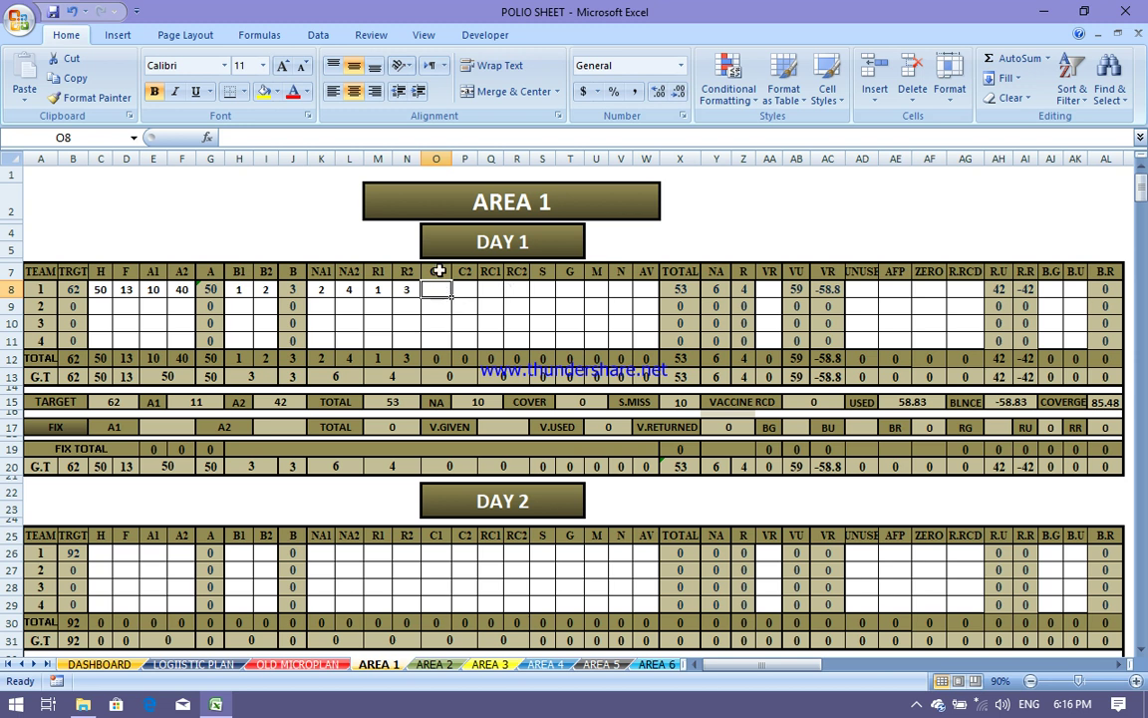
# - Go through the S, G, M, N and AV column headings of the Day 1 table
pyautogui.click(542, 276)
pyautogui.click(582, 278)
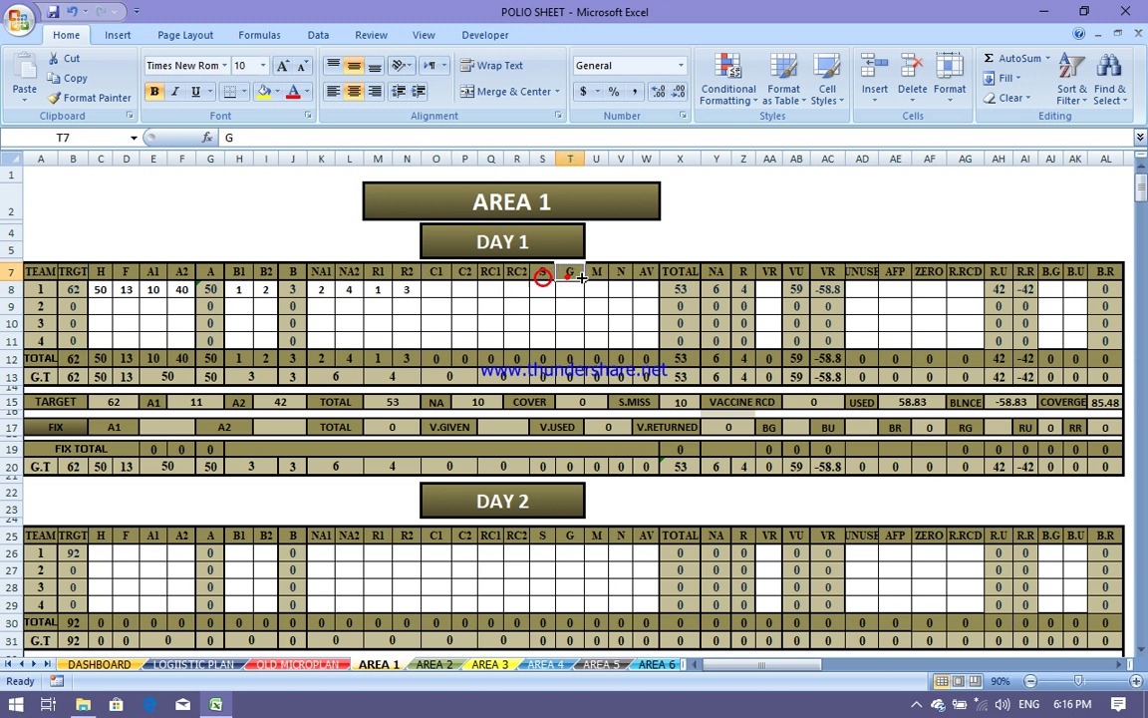
pyautogui.click(600, 274)
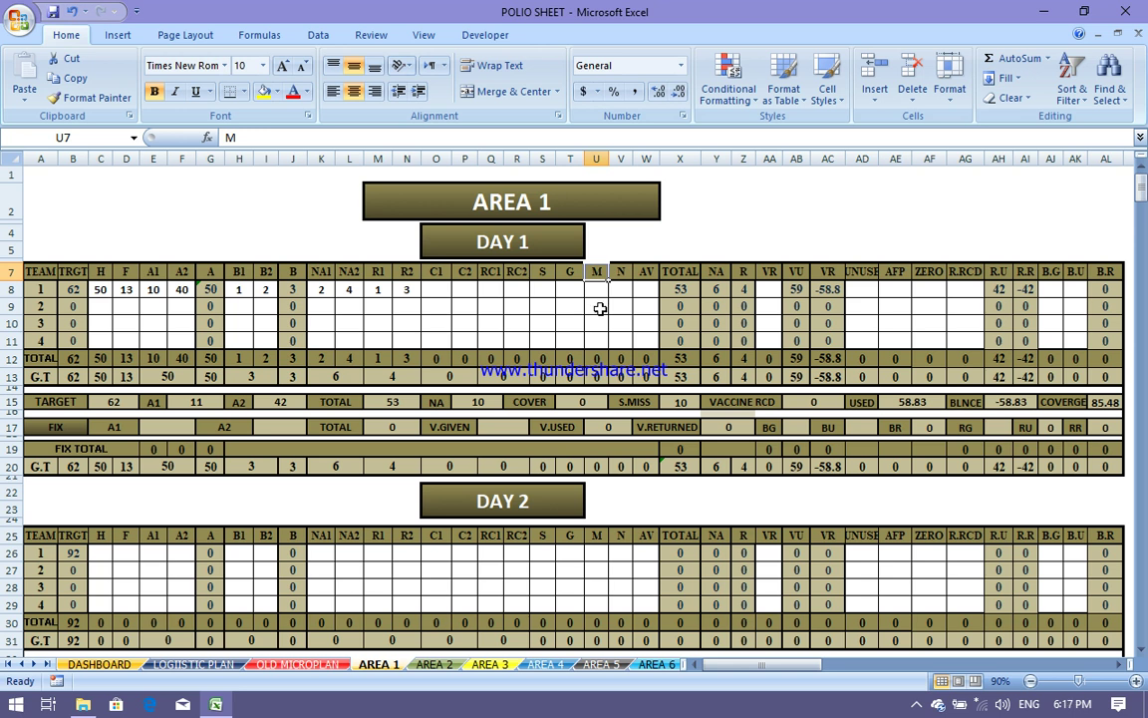
pyautogui.click(619, 277)
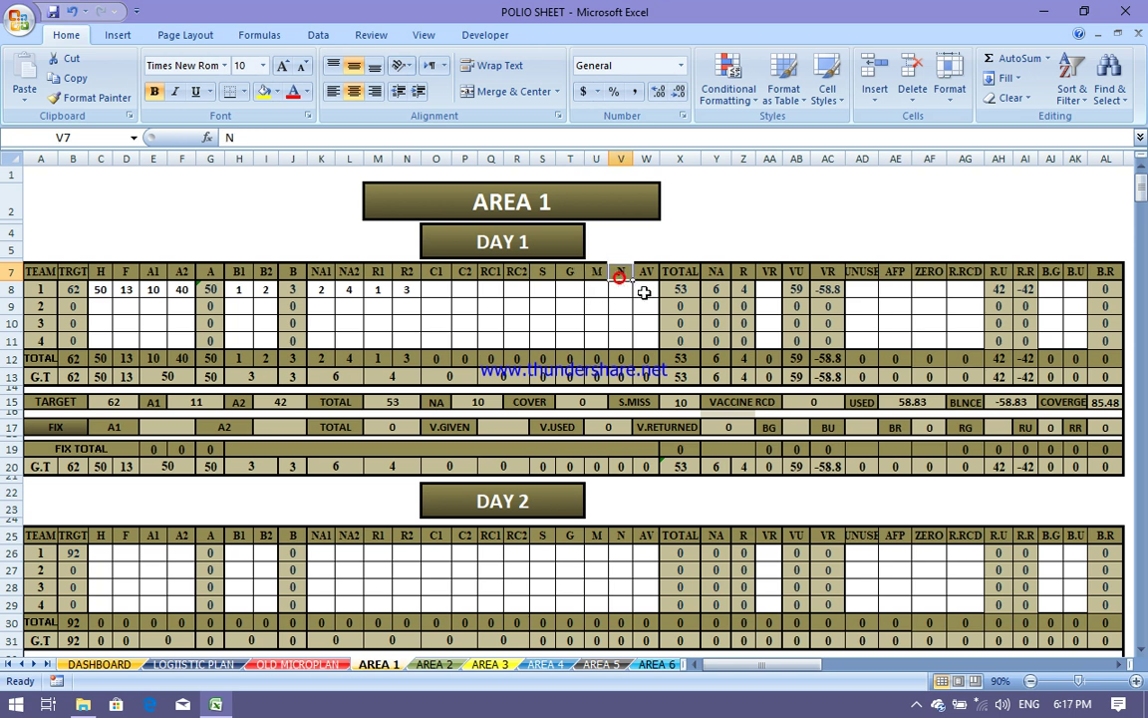
pyautogui.click(648, 271)
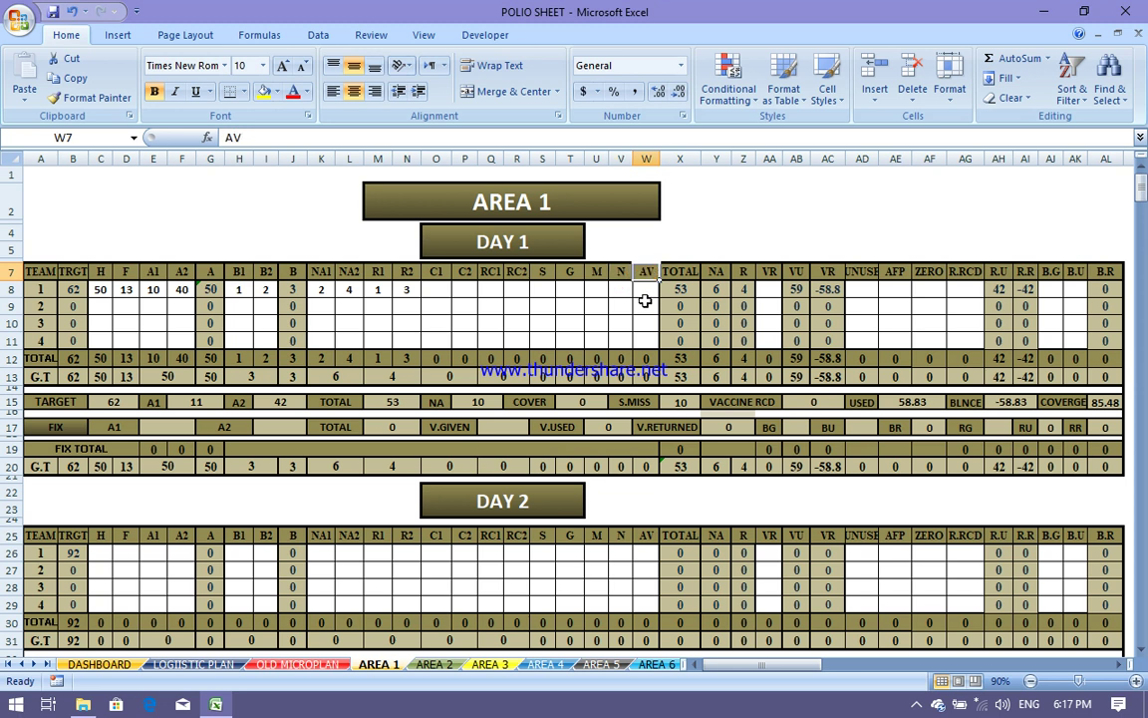
# - Enter C1 1 and C2 2 for team 1 in the Day 1 table
pyautogui.click(440, 290)
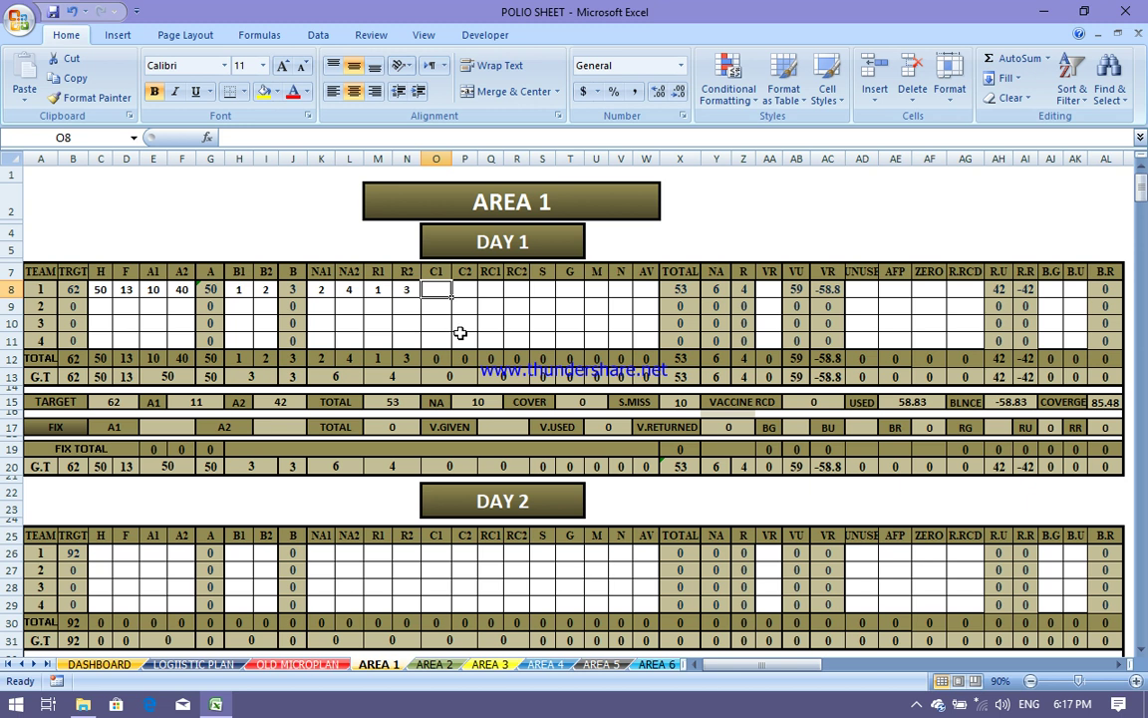
pyautogui.write('1')
pyautogui.click(466, 291)
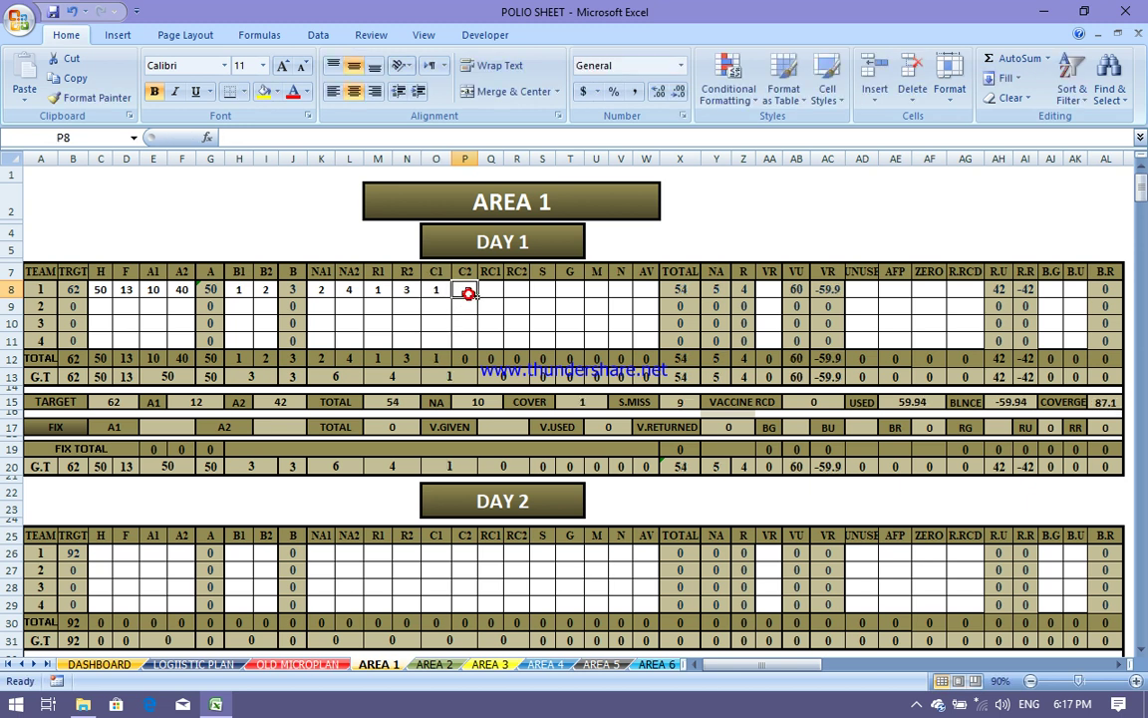
pyautogui.write('2')
pyautogui.click(520, 304)
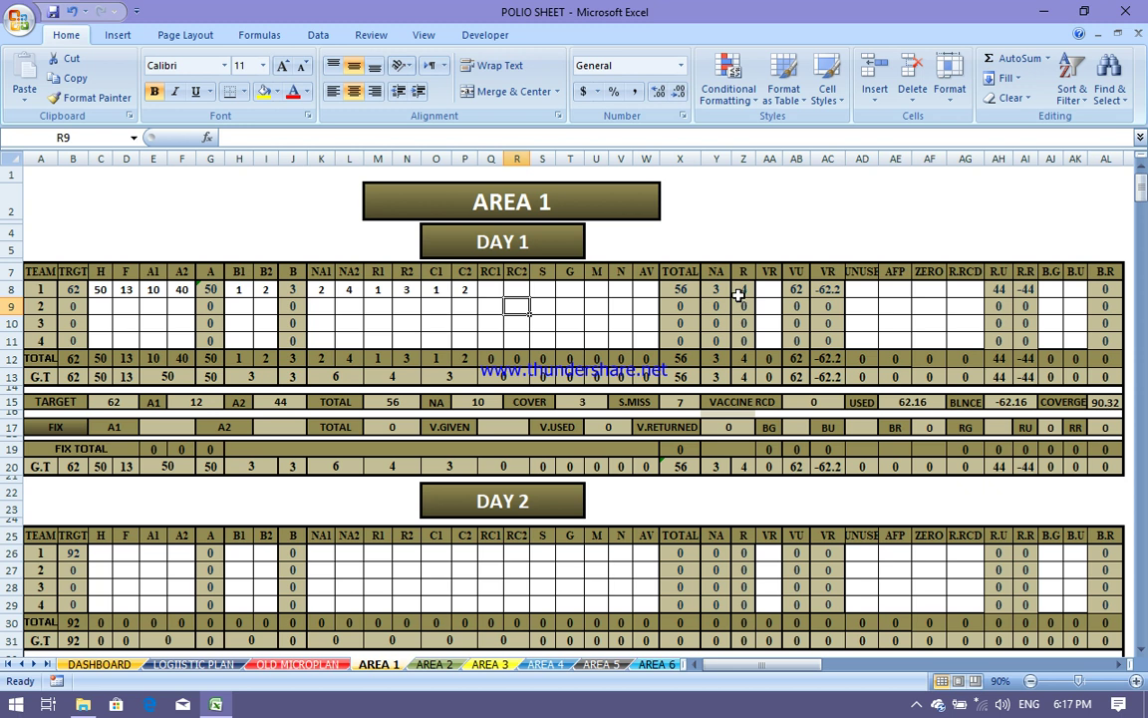
# - Enter RC1 1 and RC2 2 for team 1 in the Day 1 table
pyautogui.click(490, 288)
pyautogui.write('1')
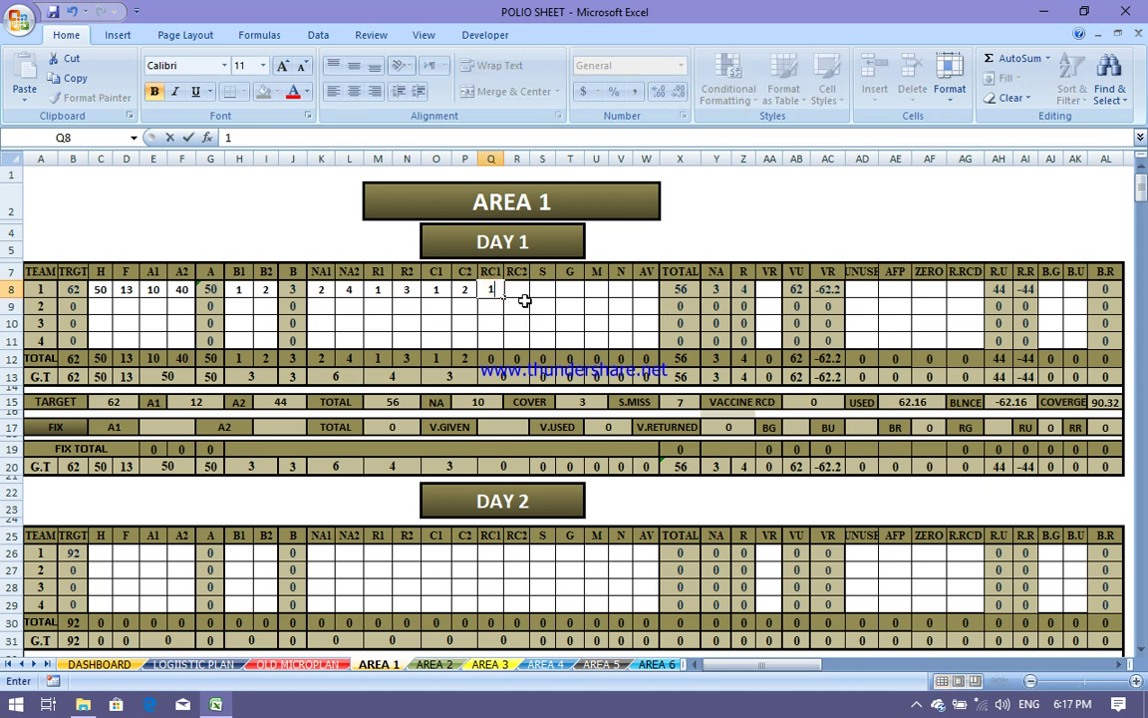
pyautogui.click(522, 289)
pyautogui.write('2')
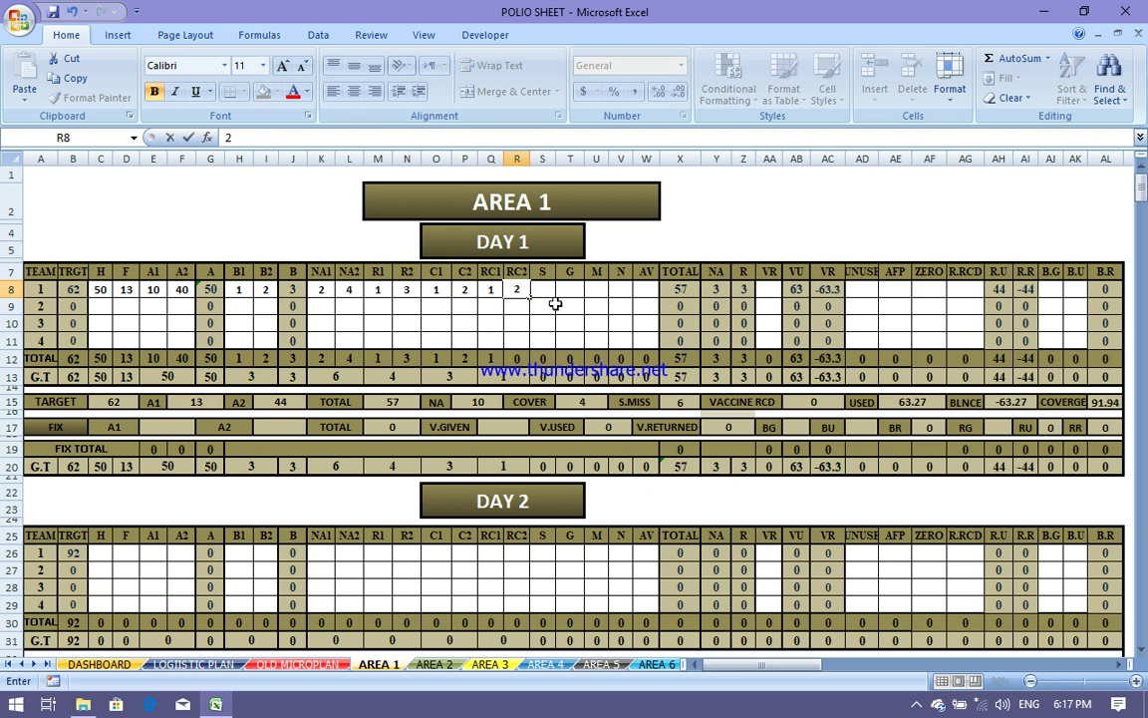
pyautogui.click(554, 305)
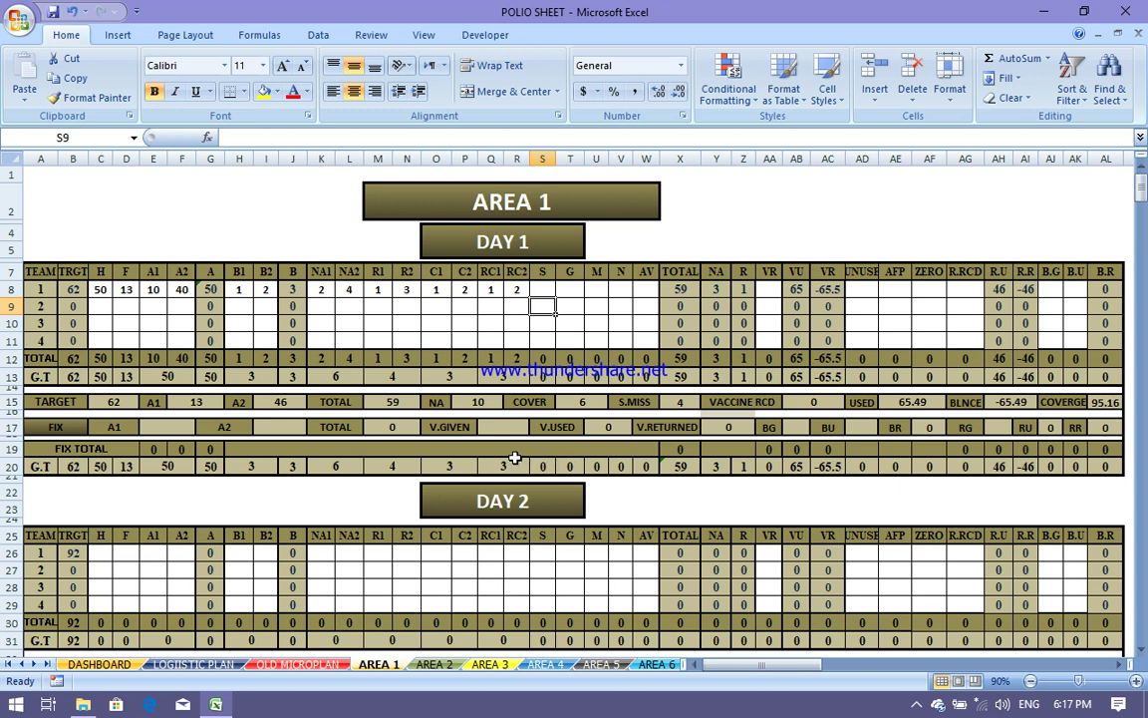
# - Enter S 10 and G 2 for team 1 in the Day 1 table
pyautogui.click(546, 288)
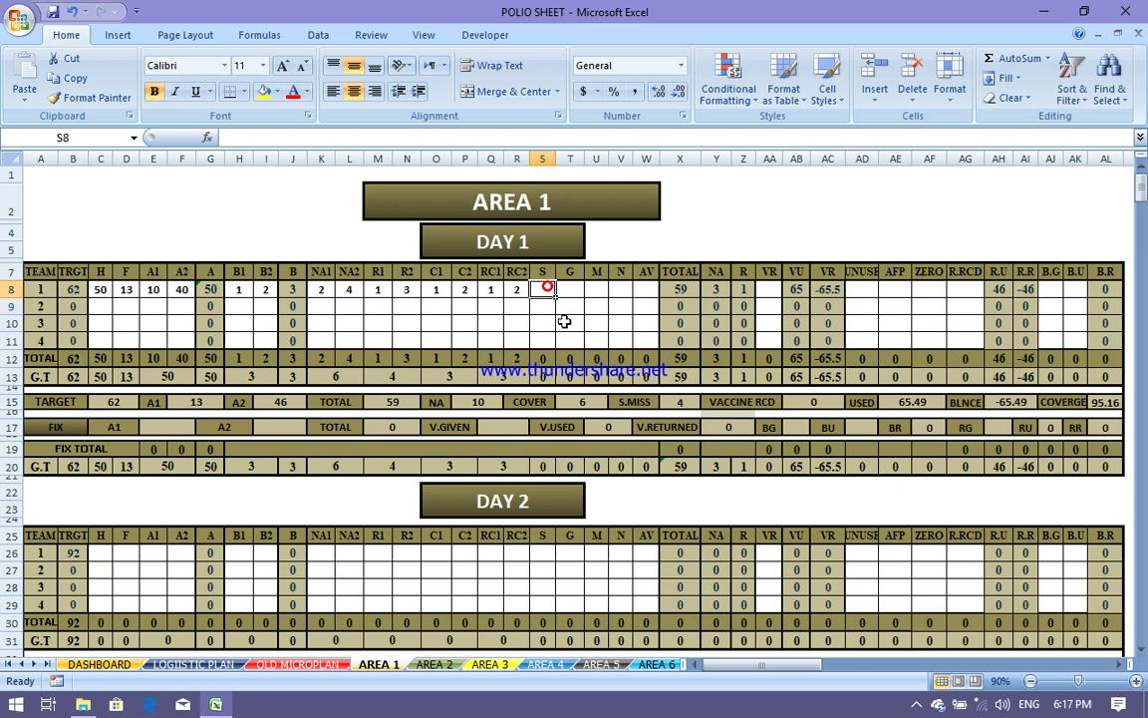
pyautogui.write('10')
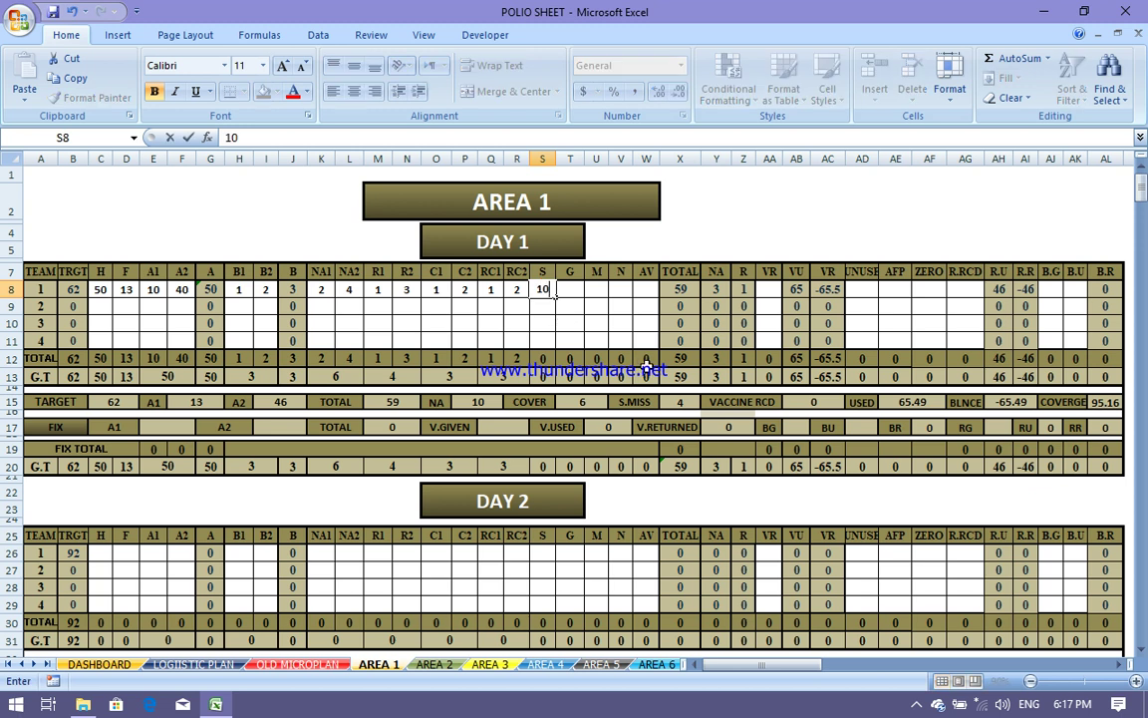
pyautogui.click(575, 289)
pyautogui.write('2')
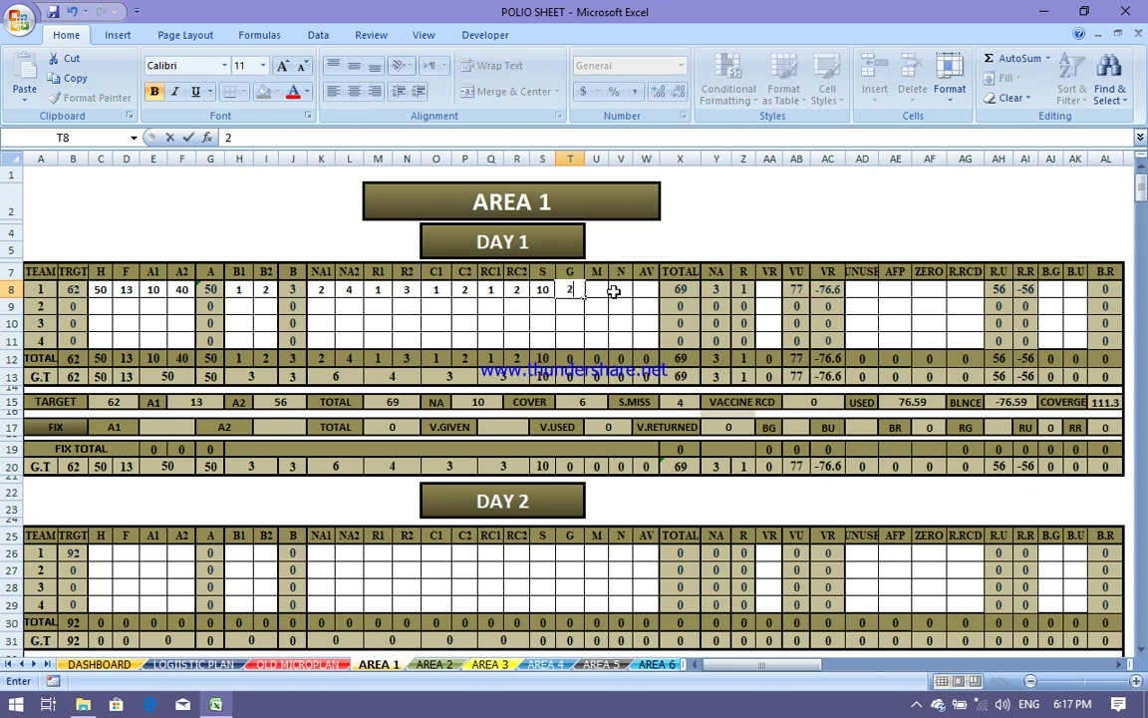
# - Enter M 1, N 1 and AV 2 for team 1 in the Day 1 table
pyautogui.click(602, 290)
pyautogui.write('1')
pyautogui.click(631, 290)
pyautogui.write('1')
pyautogui.click(646, 289)
pyautogui.write('2')
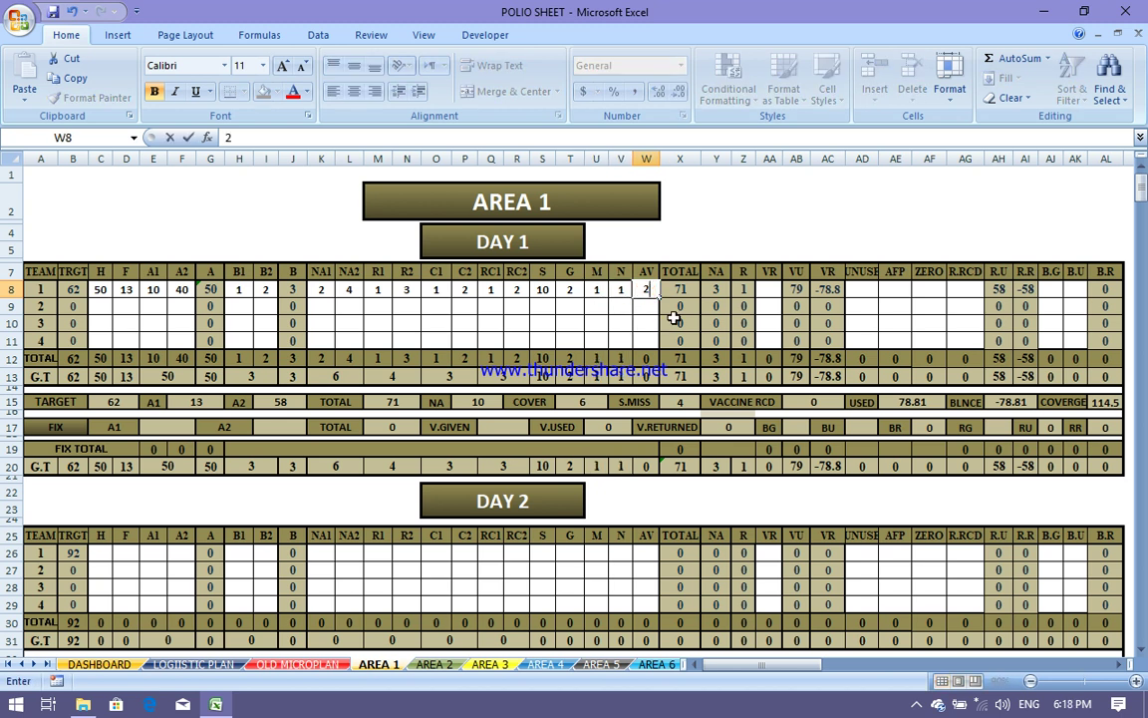
pyautogui.click(648, 322)
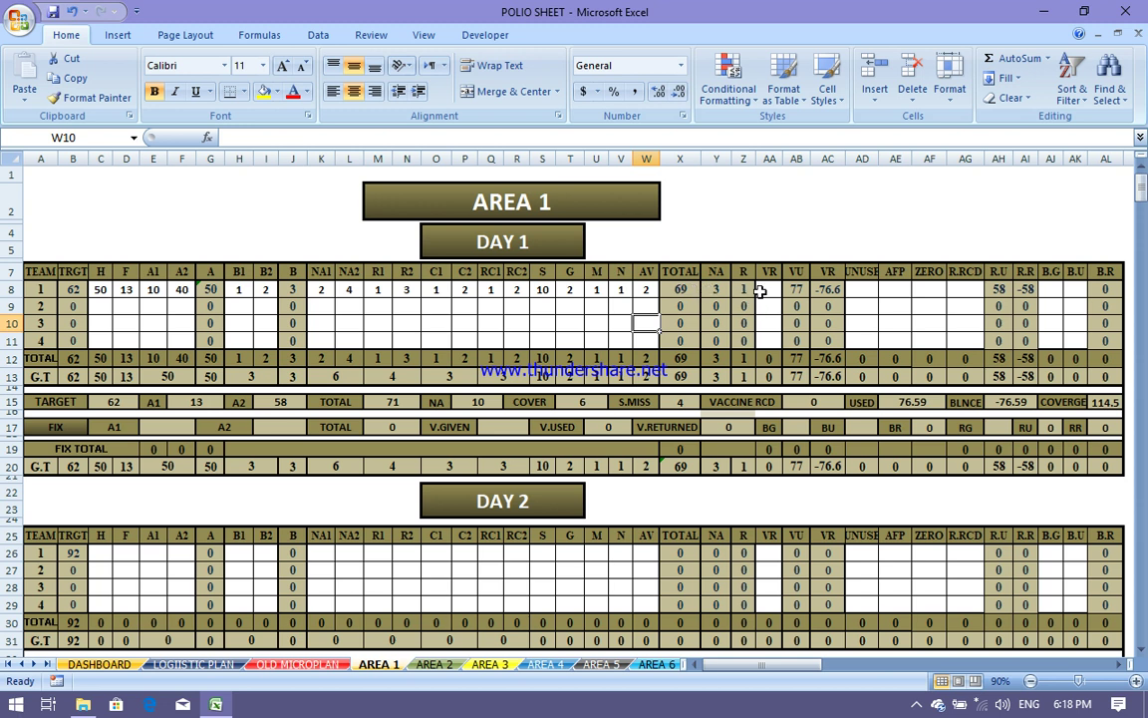
# - Enter VR 80 for team 1 in the Day 1 table and inspect its VU formula
pyautogui.click(769, 289)
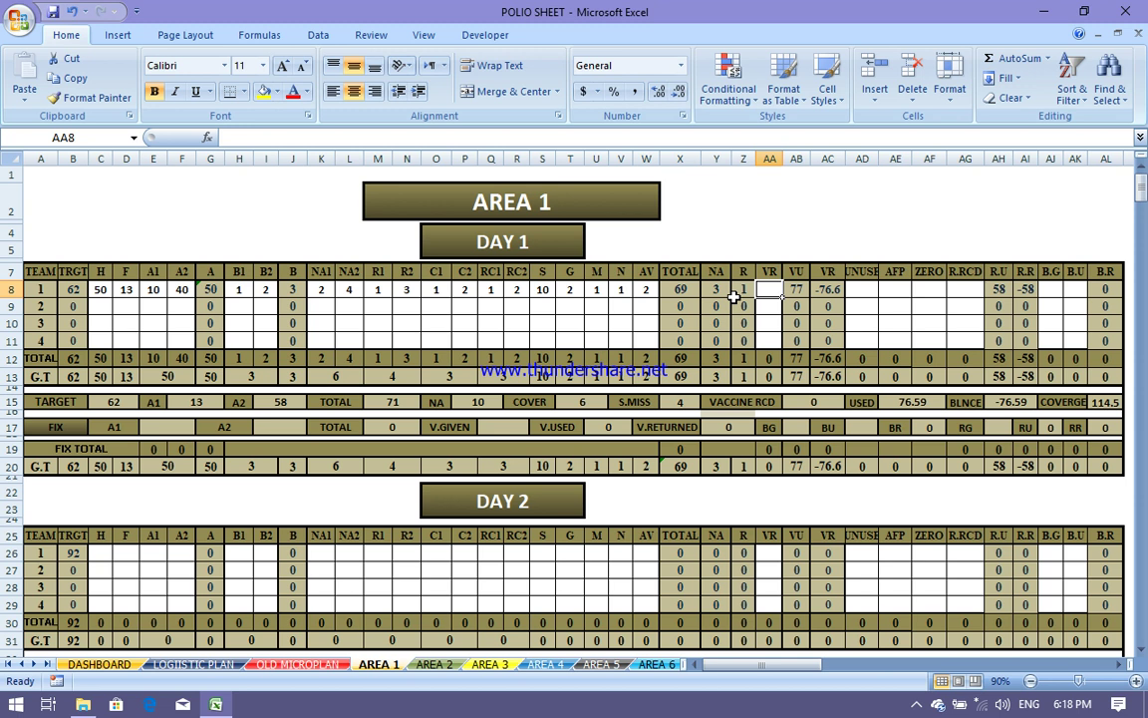
pyautogui.write('80')
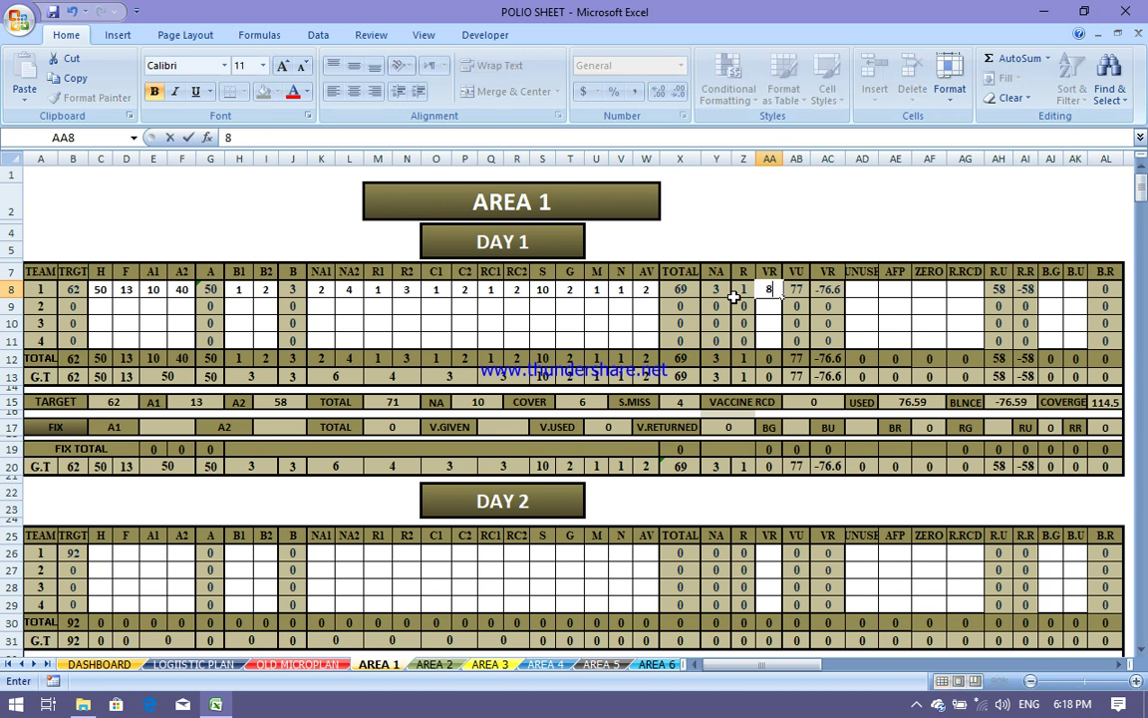
pyautogui.click(735, 312)
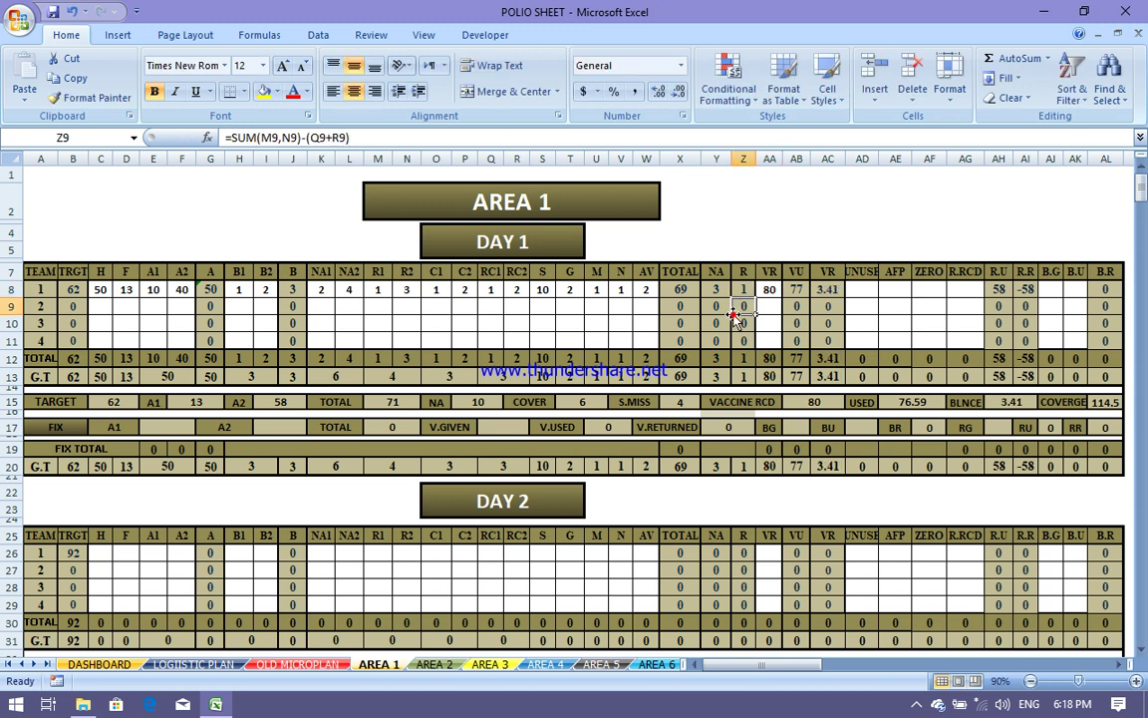
pyautogui.click(770, 290)
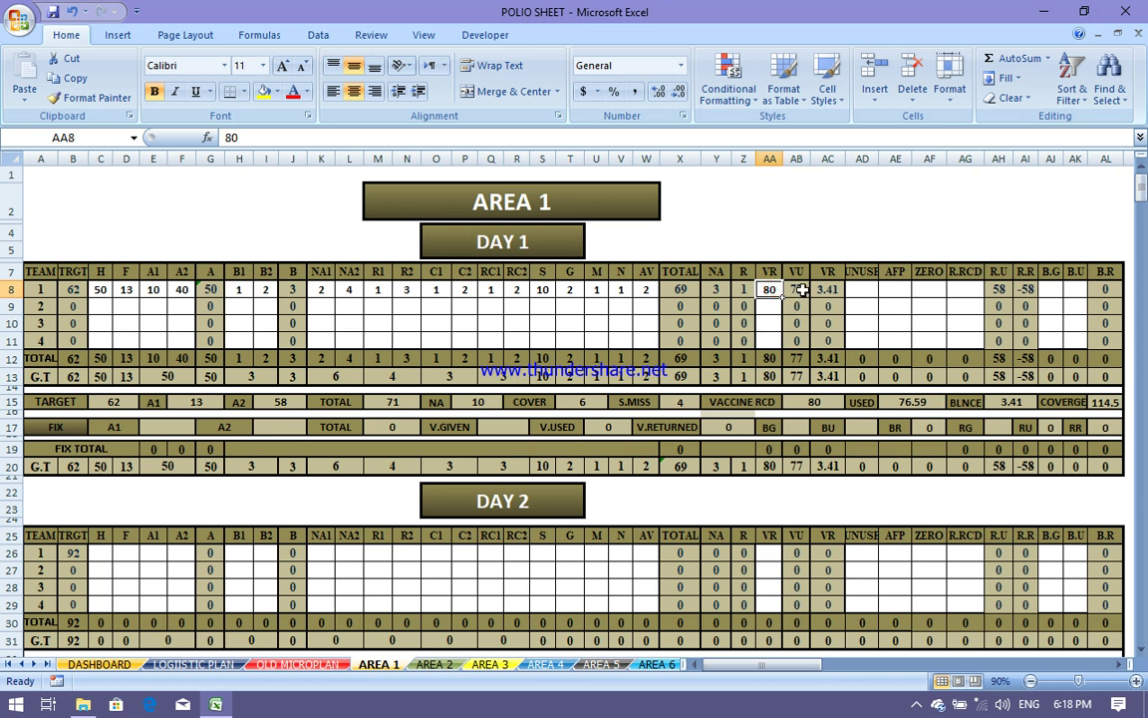
pyautogui.click(801, 290)
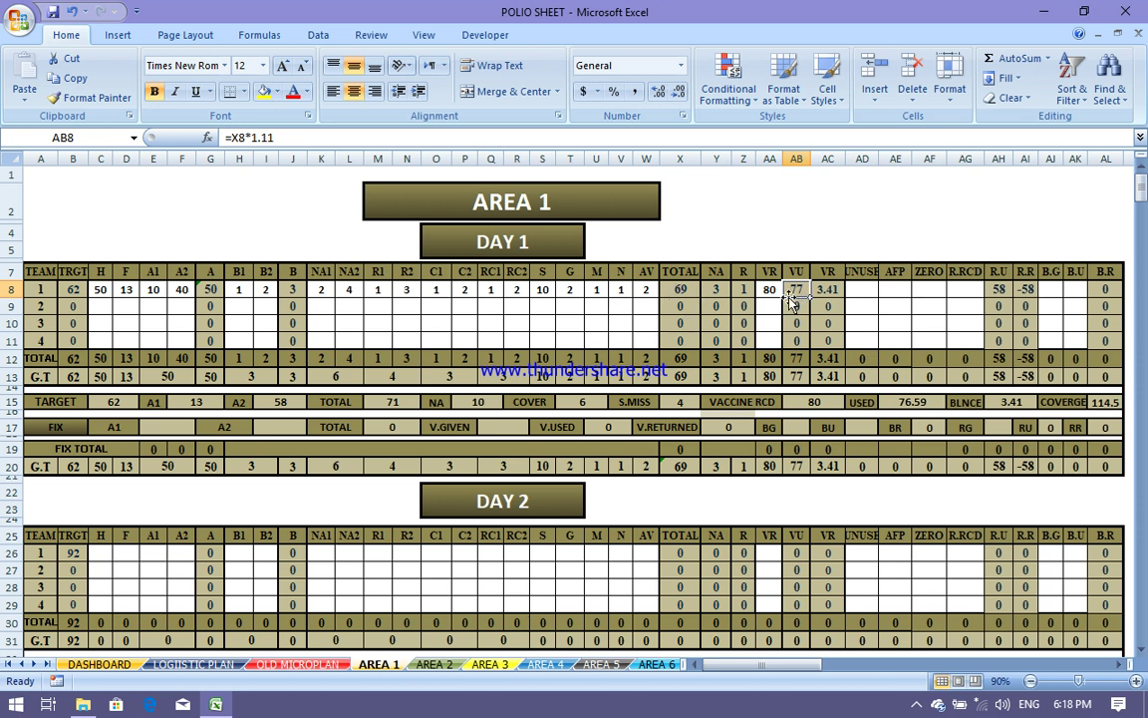
# - Enter UNUSE 0, AFP 0 and ZERO 1 for team 1 in the Day 1 table
pyautogui.click(862, 289)
pyautogui.write('0')
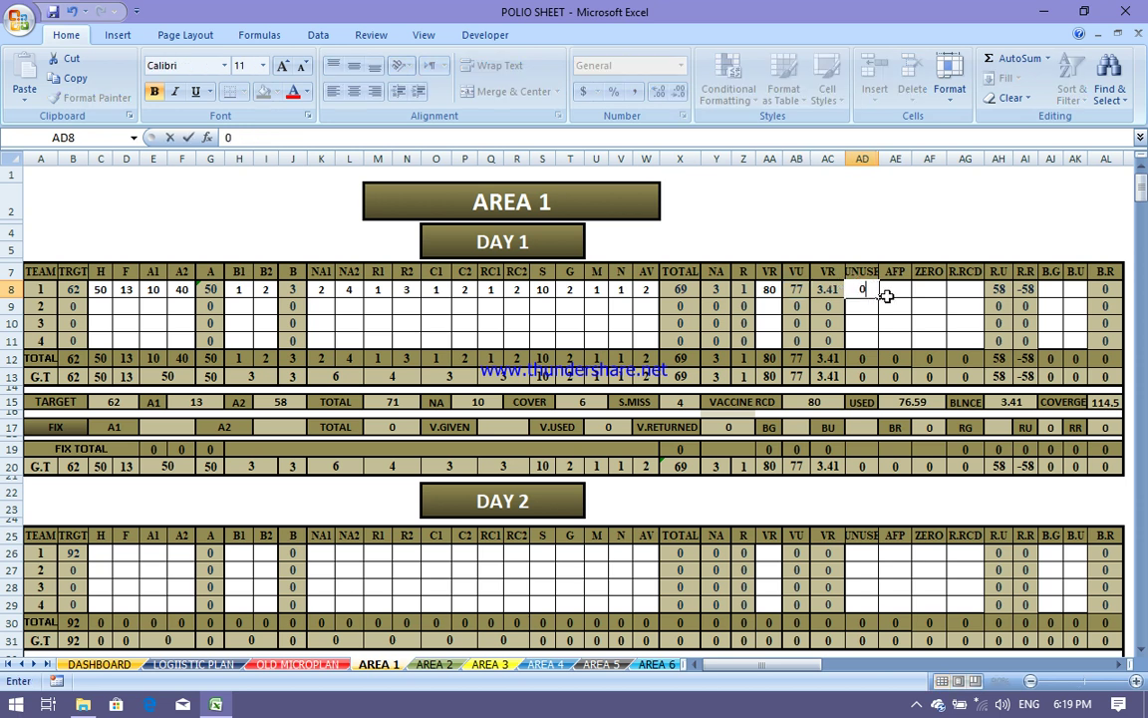
pyautogui.click(894, 296)
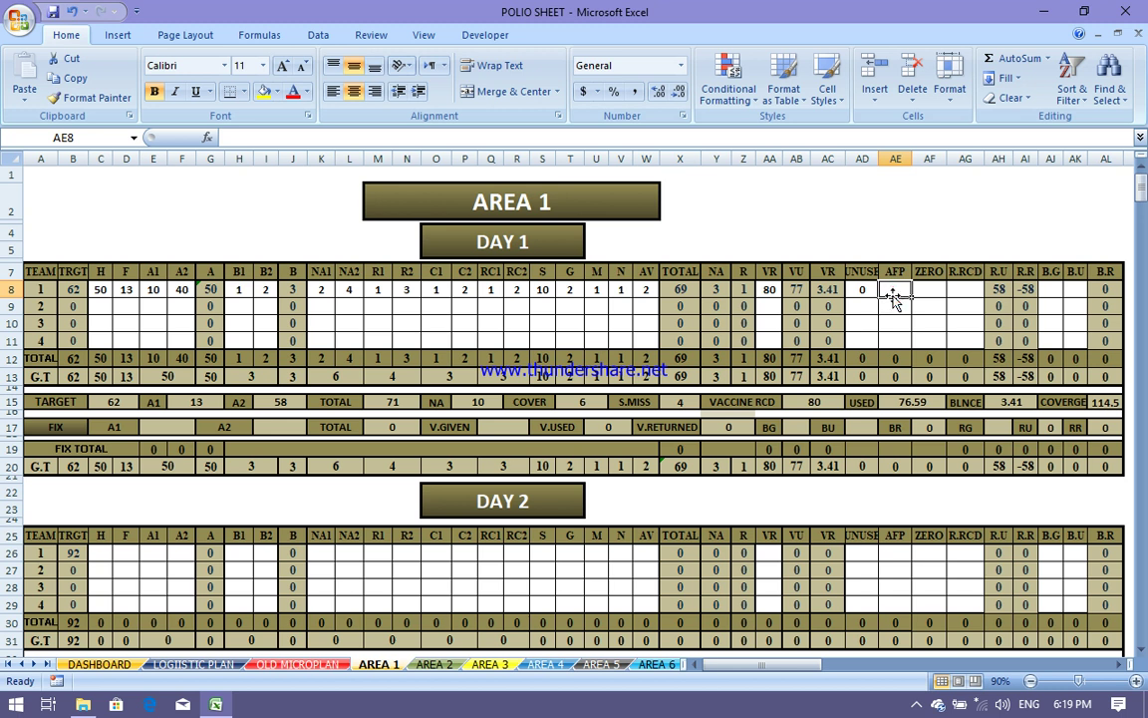
pyautogui.write('0')
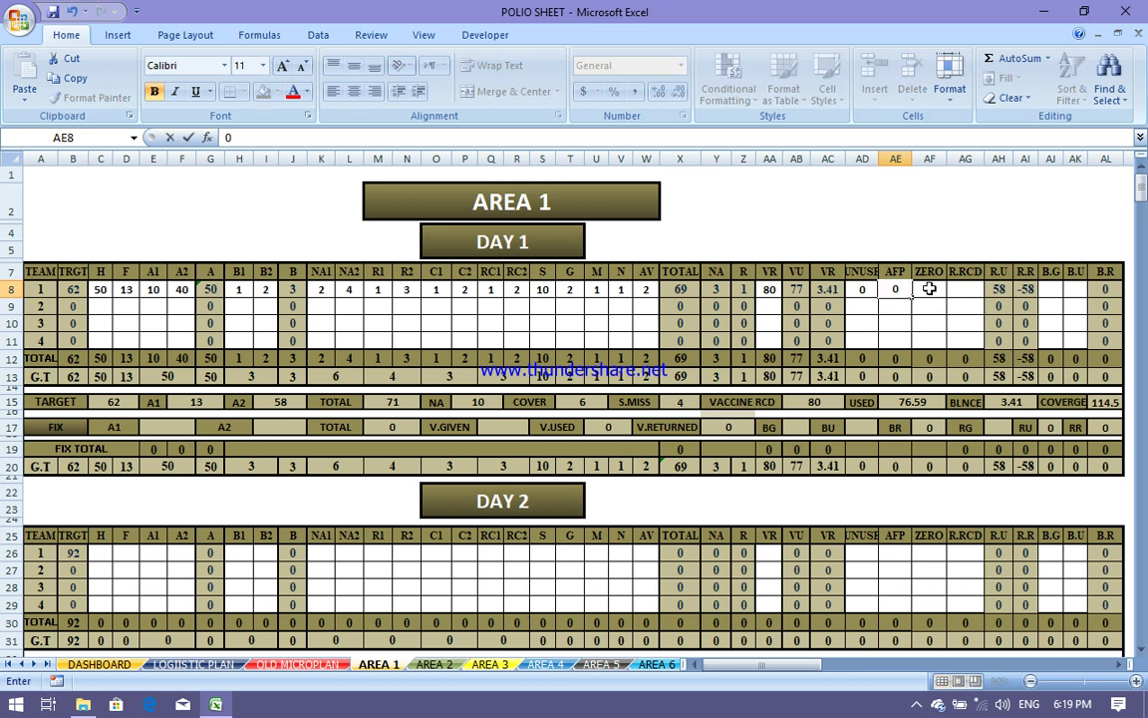
pyautogui.click(929, 289)
pyautogui.write('1')
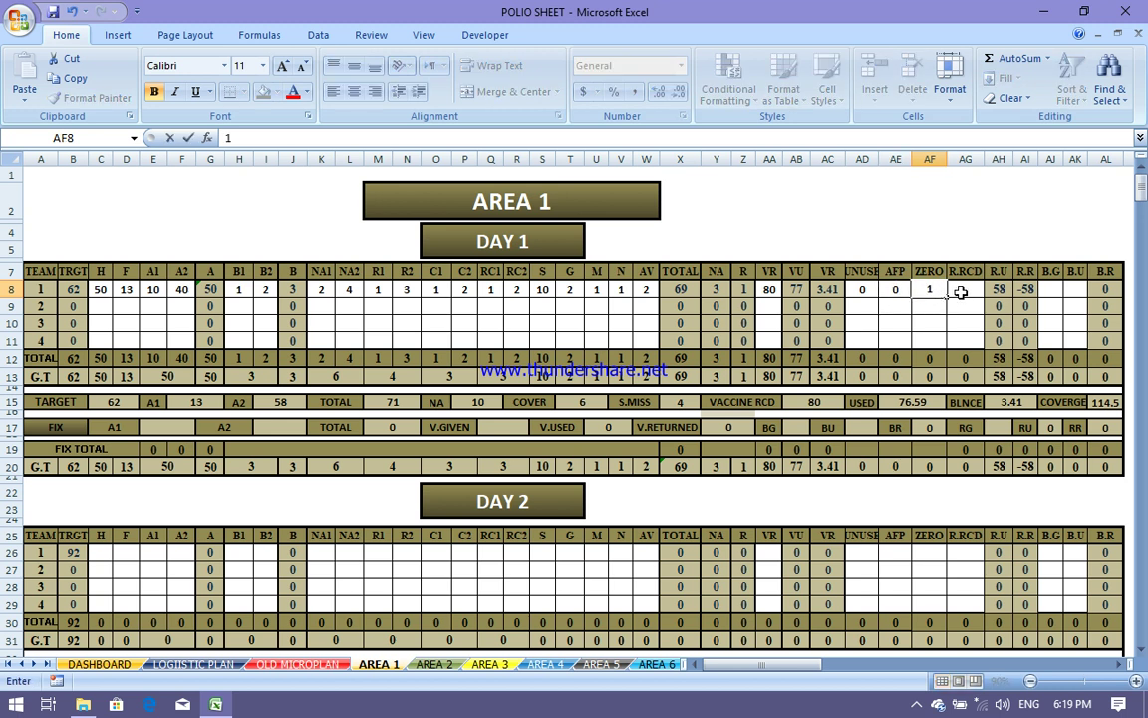
# - Enter R.RCD 60 for team 1 in the Day 1 table and inspect its R.U and R.R formulas
pyautogui.click(960, 291)
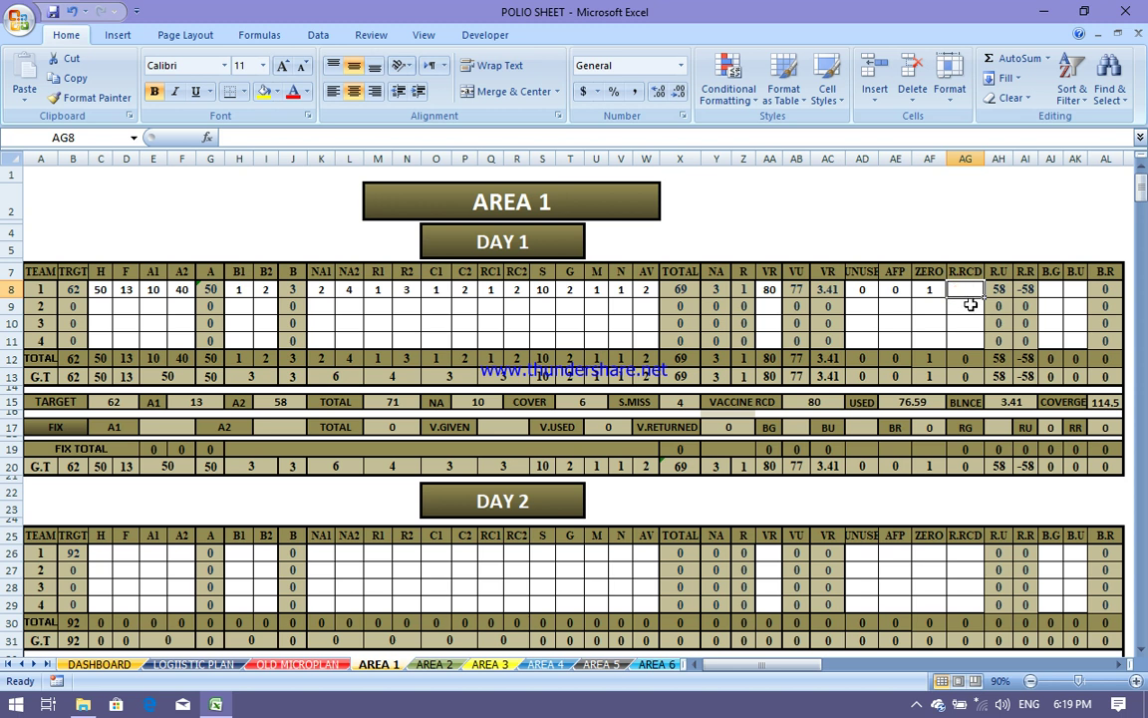
pyautogui.write('60')
pyautogui.click(964, 323)
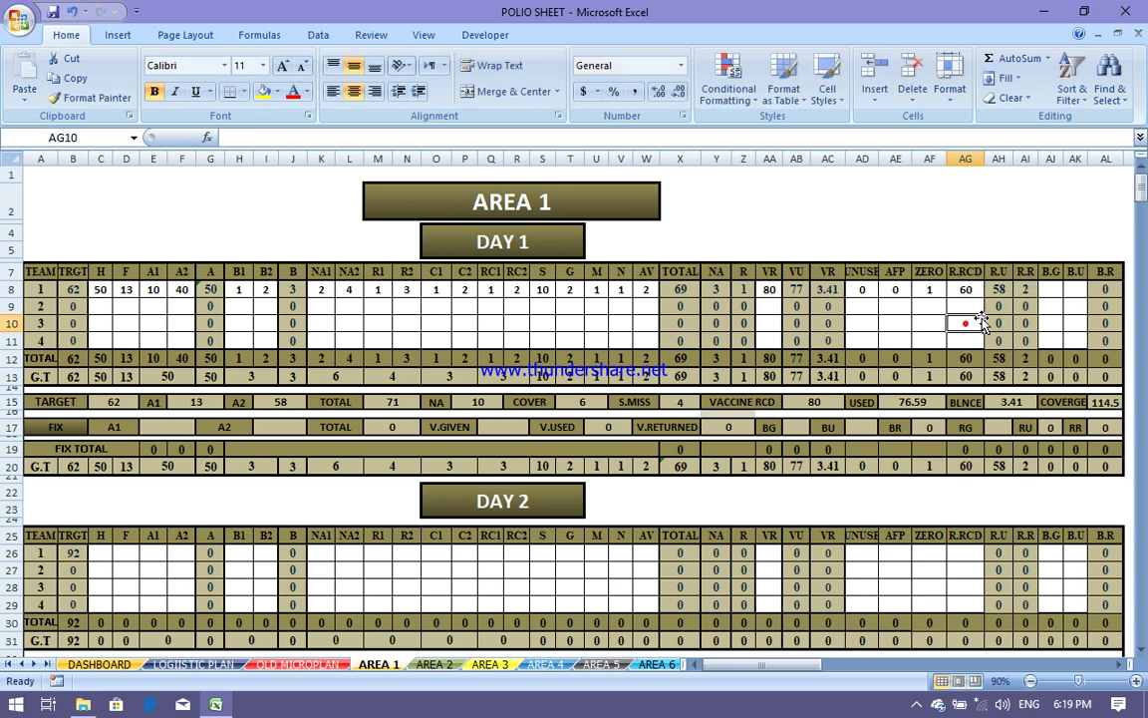
pyautogui.click(1000, 290)
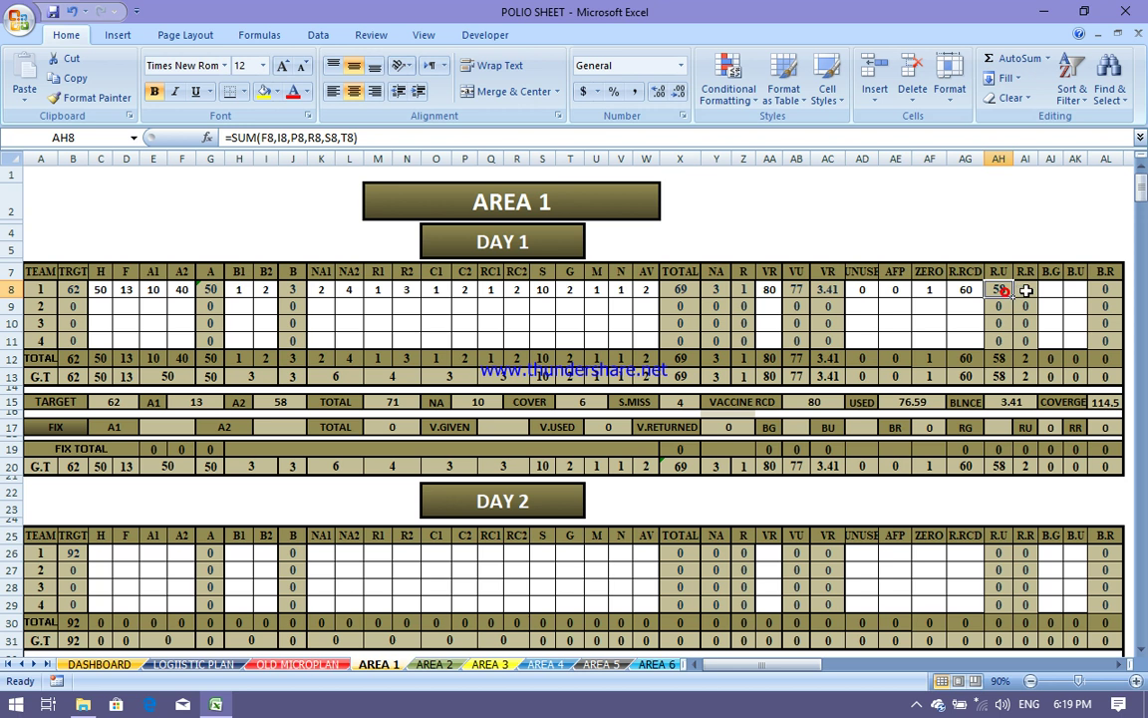
pyautogui.click(1025, 290)
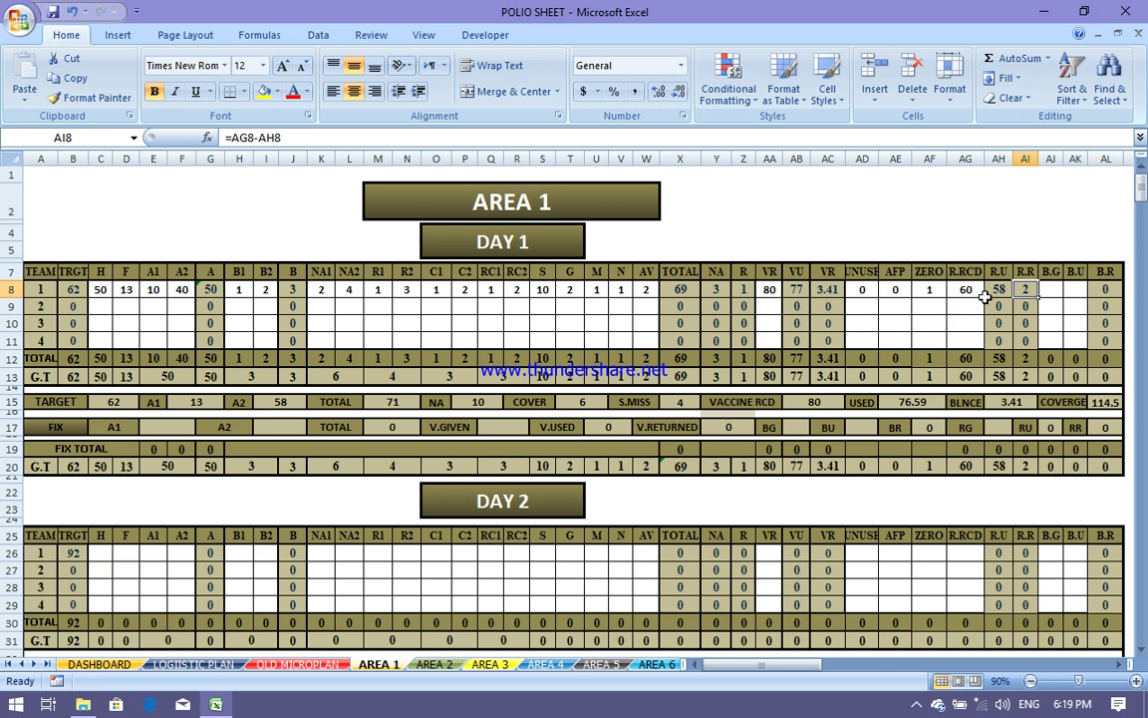
# - Enter B.G 10 and B.U 3 for team 1 in the Day 1 table
pyautogui.click(1050, 289)
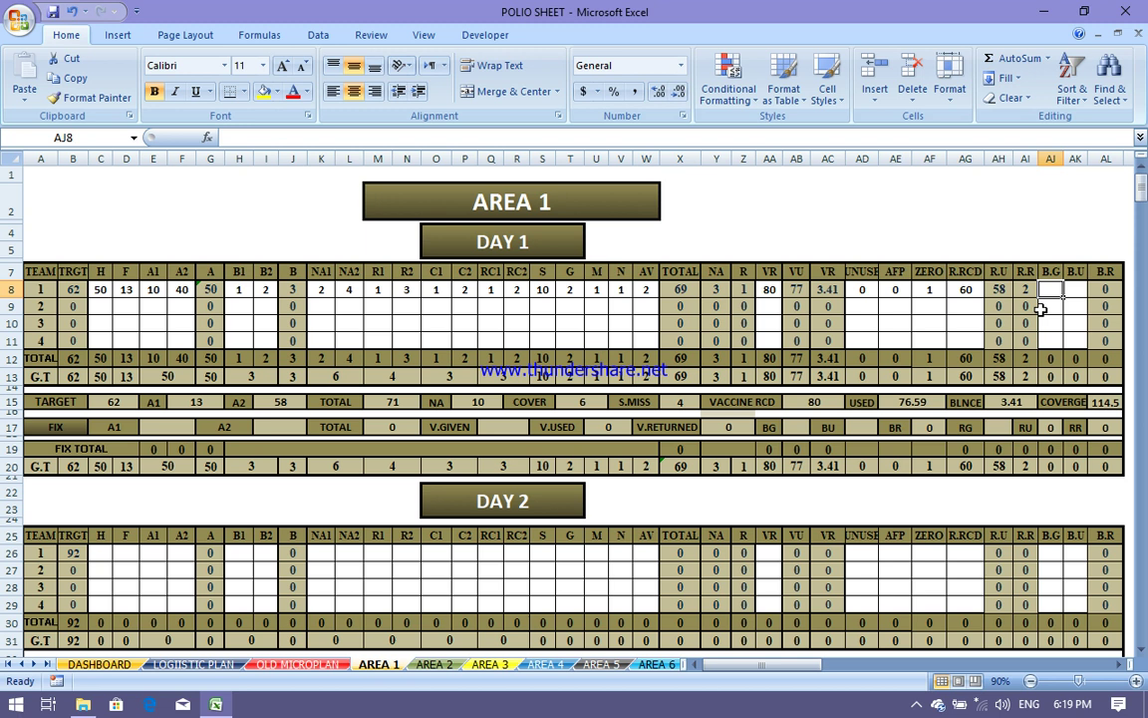
pyautogui.write('10')
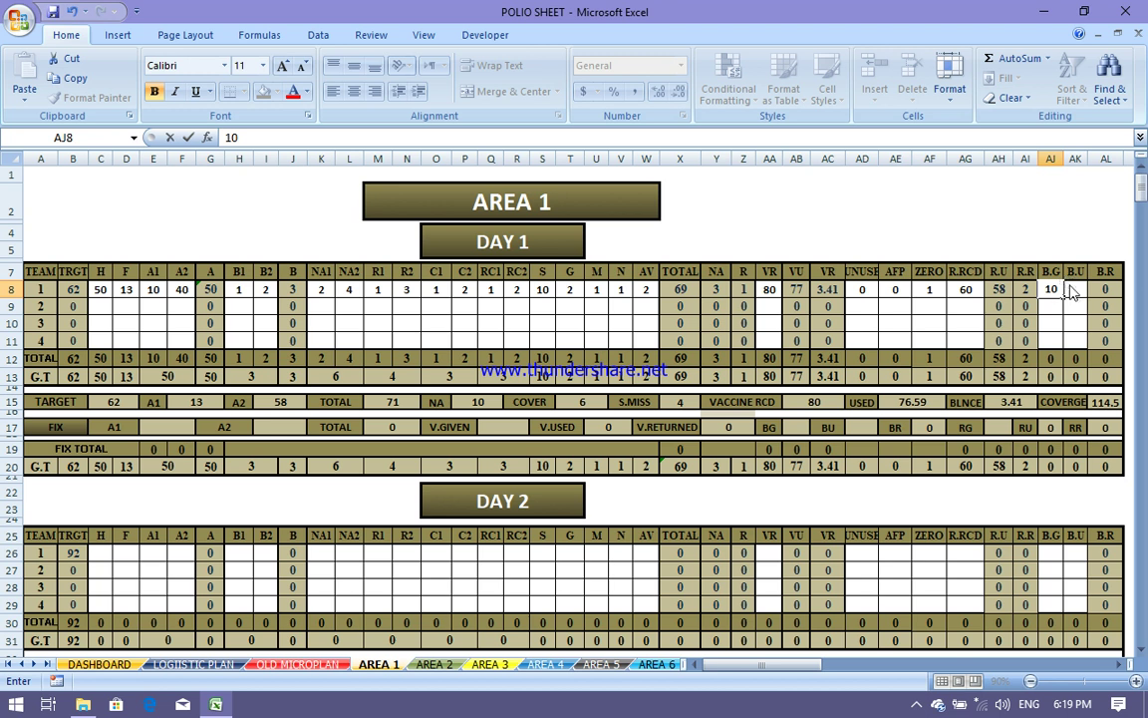
pyautogui.press('Tab')
pyautogui.write('3')
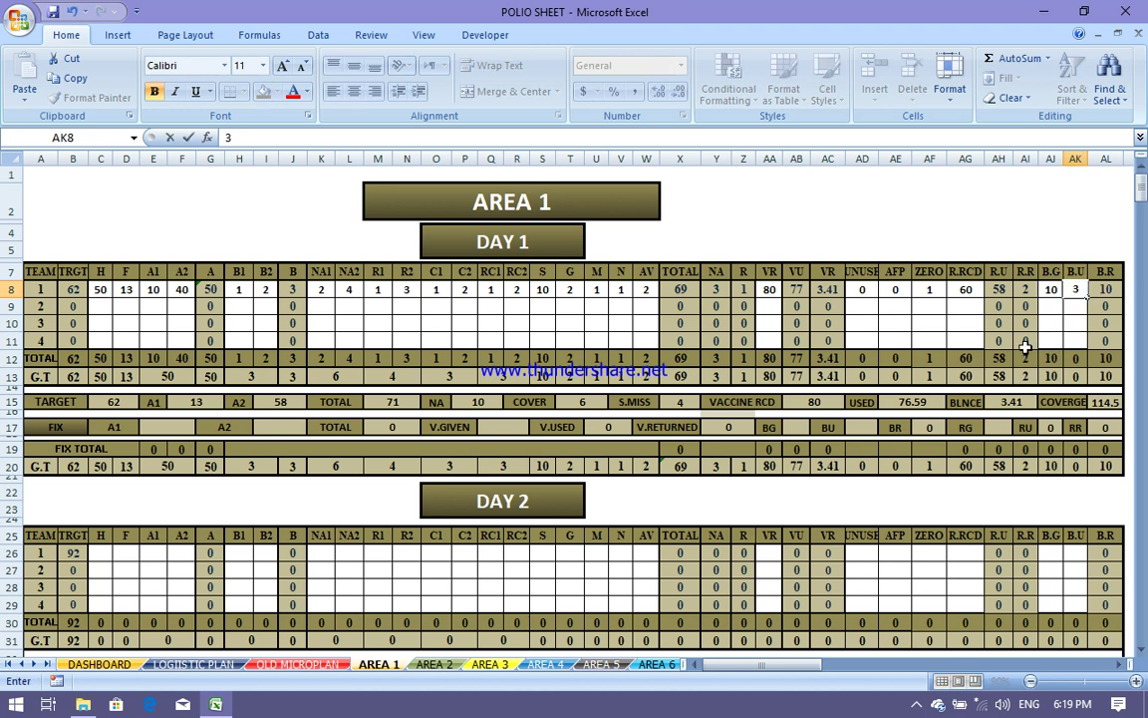
pyautogui.click(1025, 346)
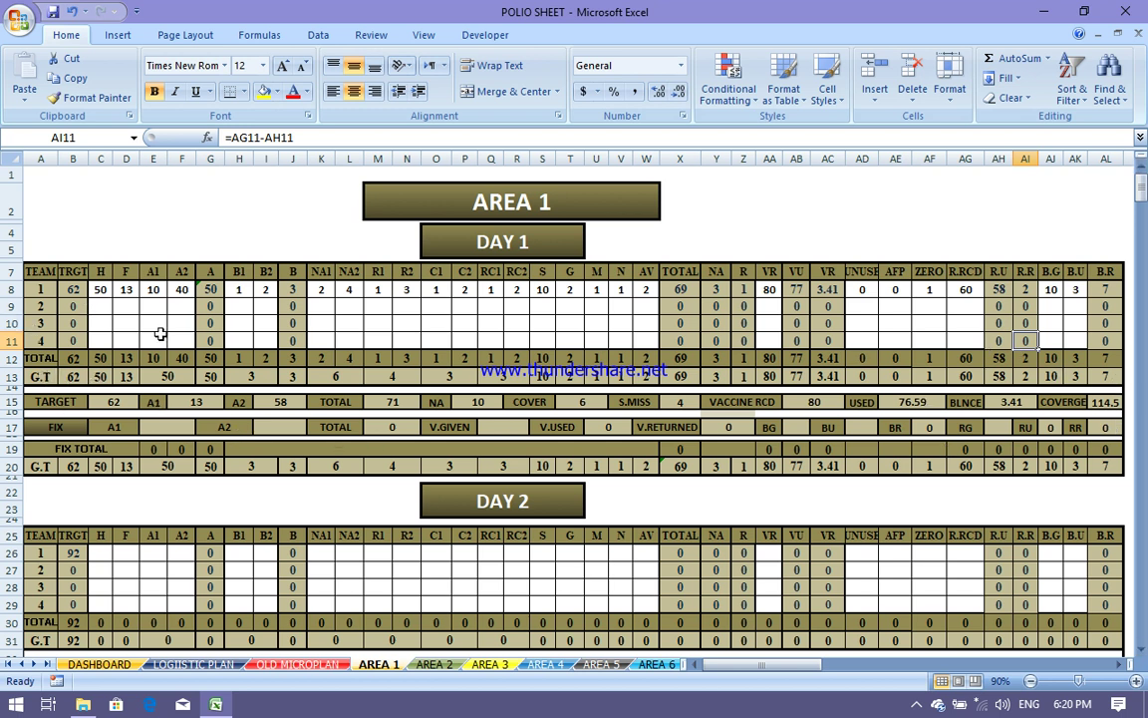
pyautogui.click(109, 309)
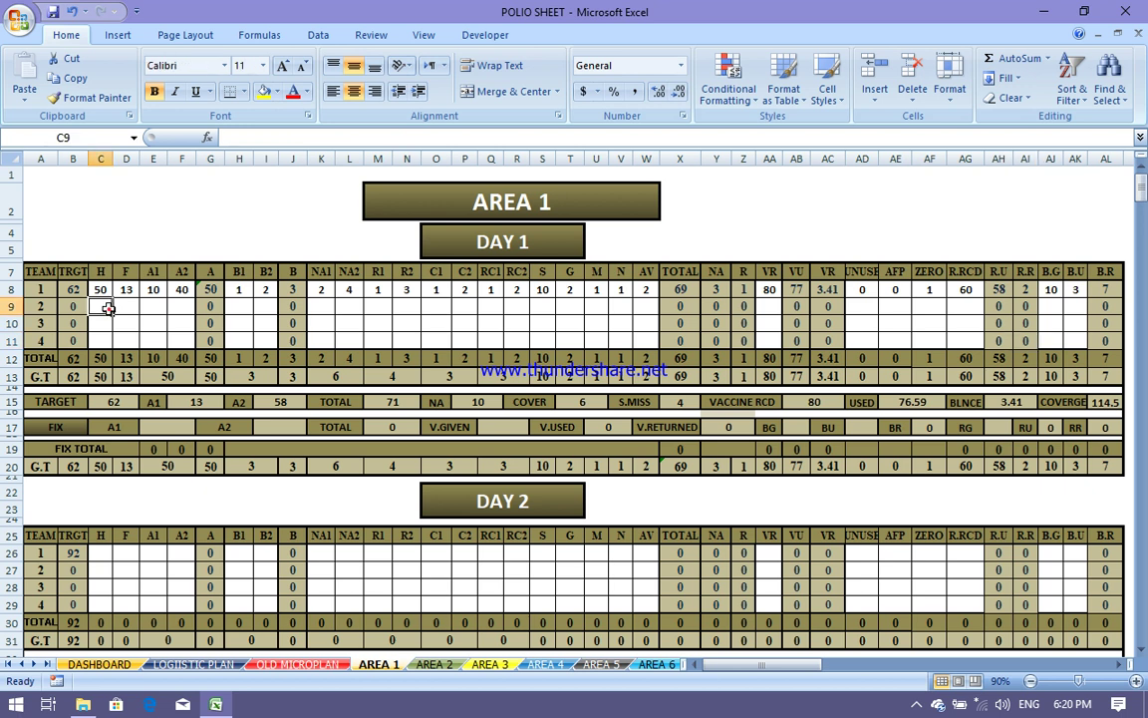
pyautogui.write('10')
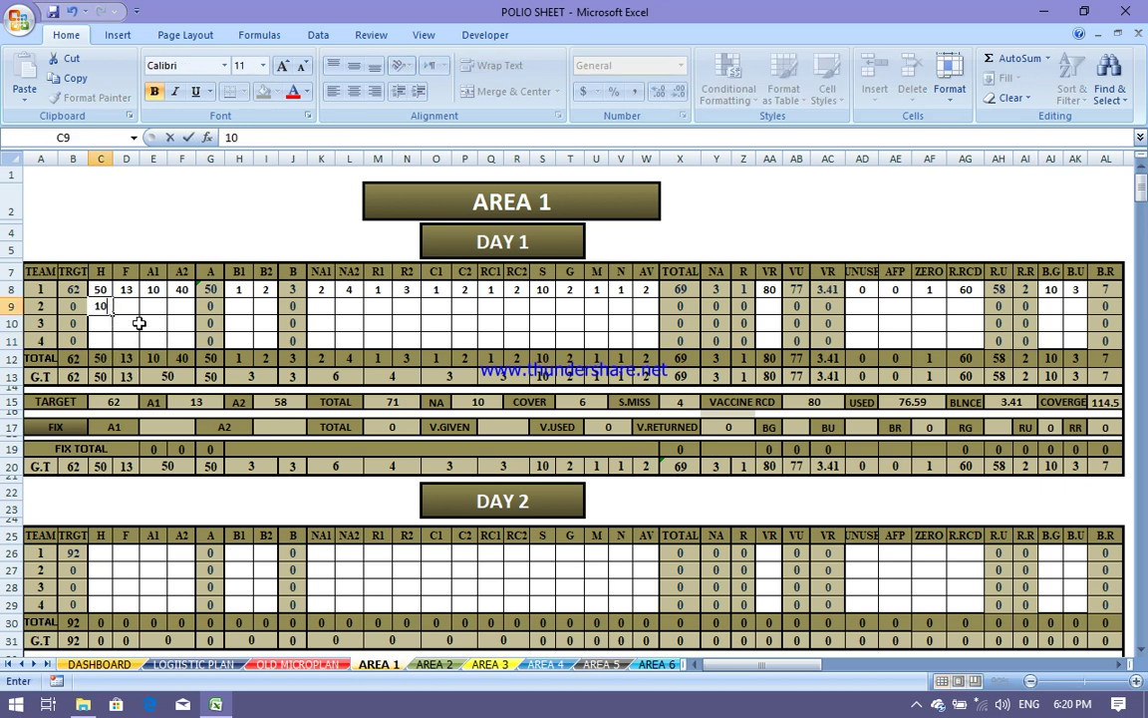
pyautogui.click(139, 323)
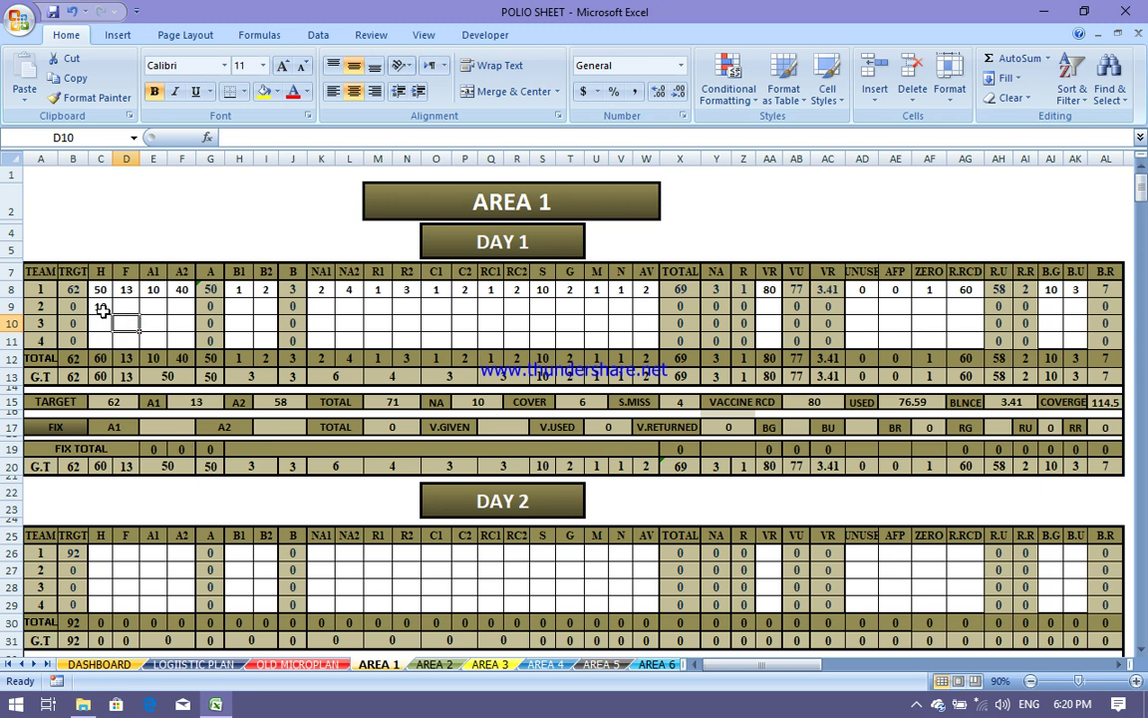
pyautogui.click(103, 310)
pyautogui.press('BackSpace')
pyautogui.click(147, 333)
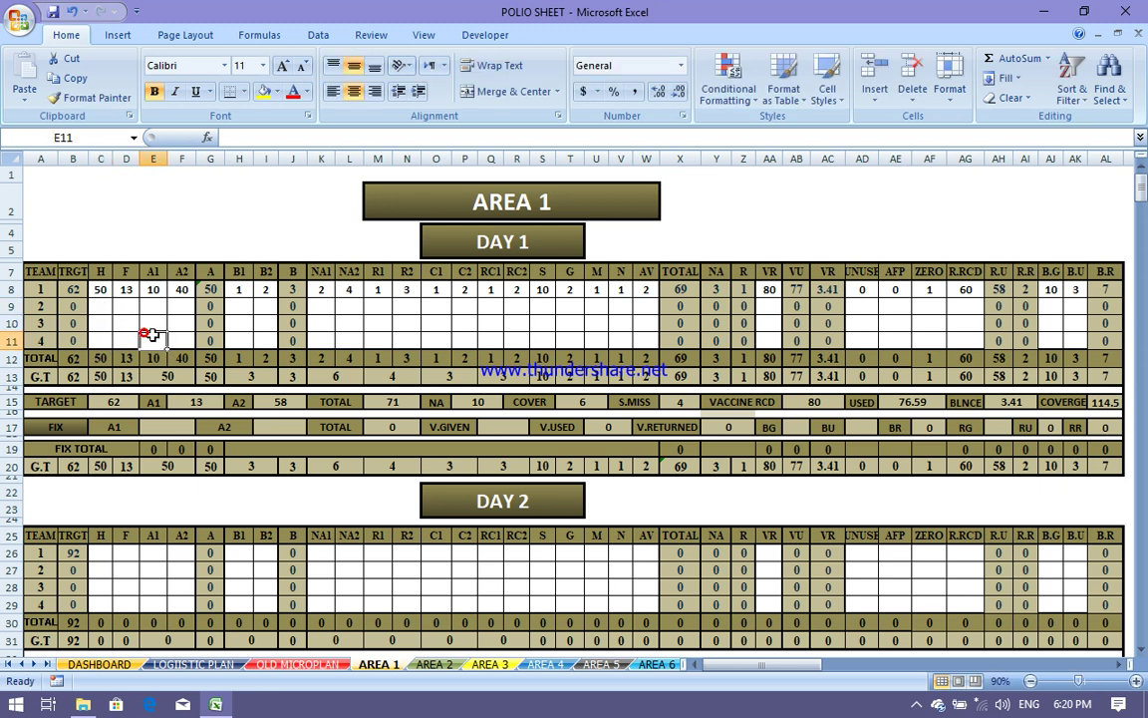
# - Look over the Day 2, Day 3 and CATCHUP tables on the AREA 1 sheet
pyautogui.scroll(-4, 148, 333)
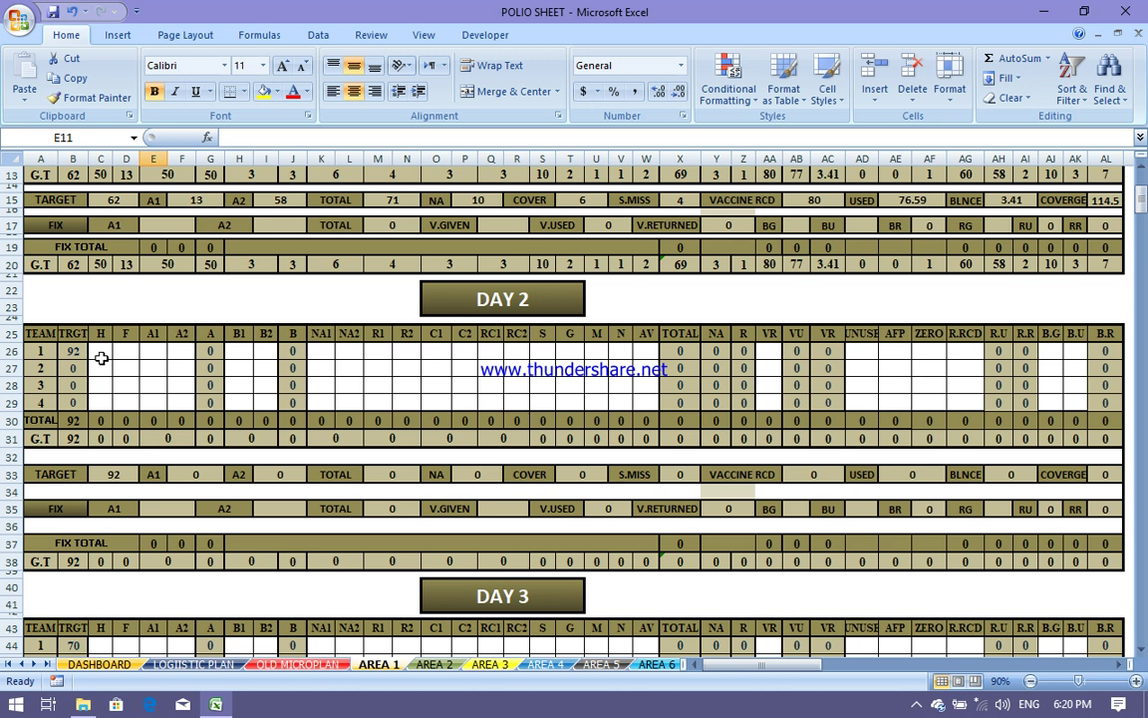
pyautogui.click(101, 357)
pyautogui.scroll(-4, 141, 390)
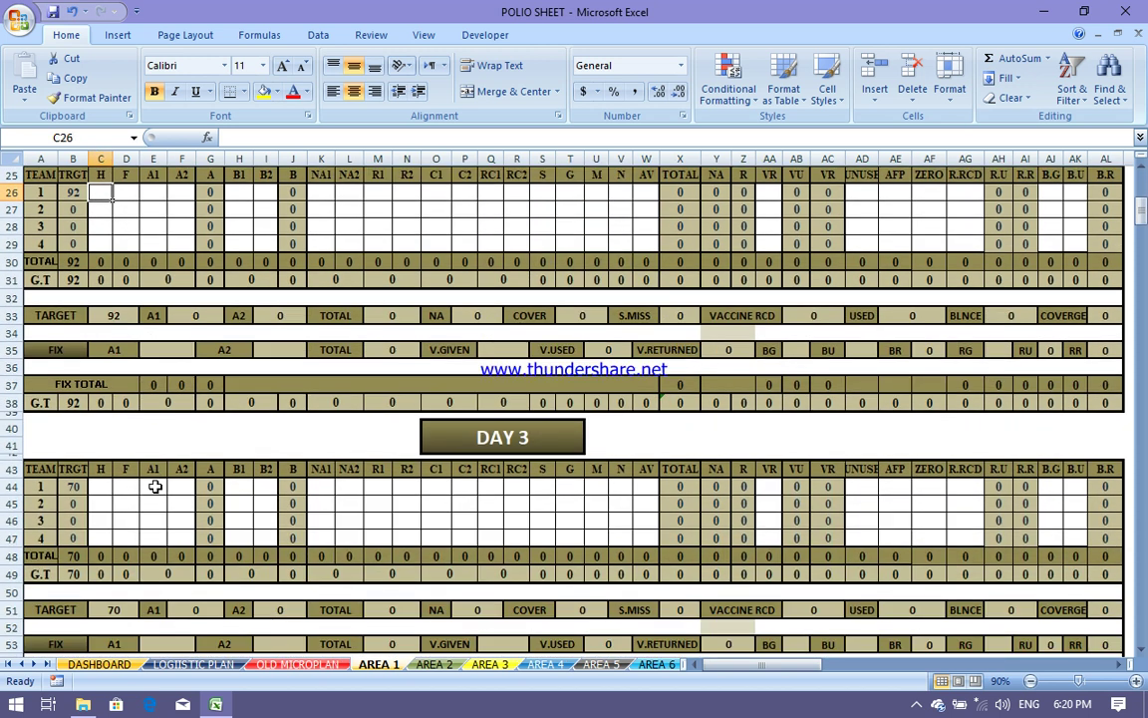
pyautogui.scroll(-6, 156, 487)
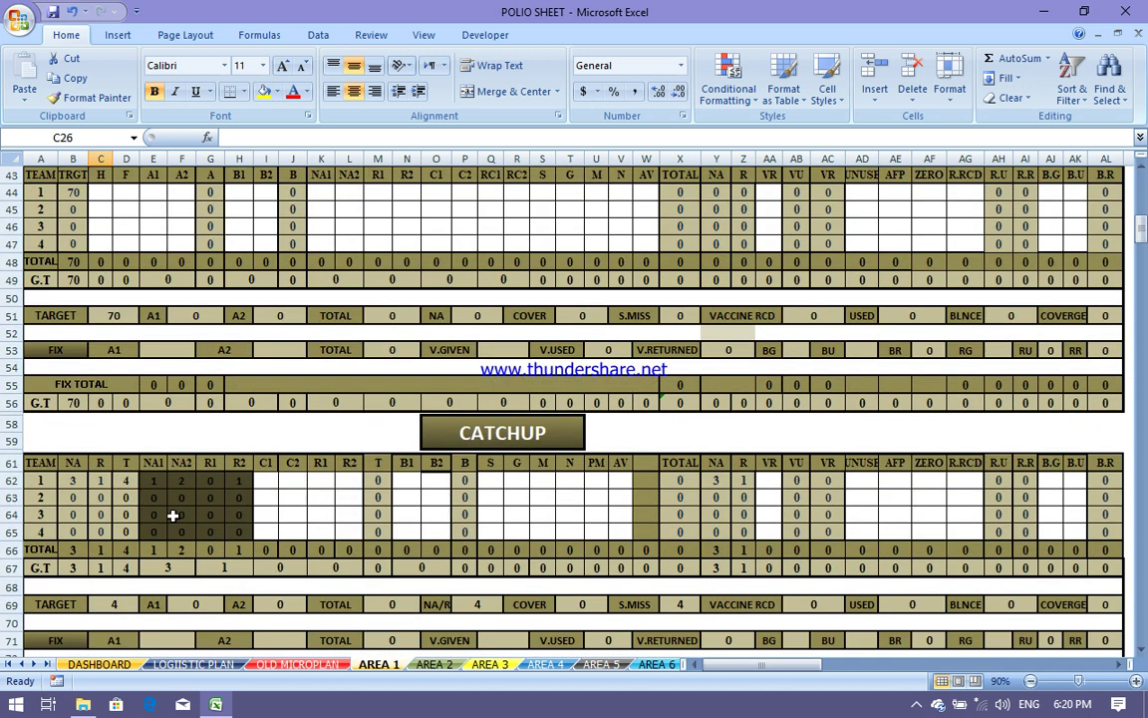
pyautogui.scroll(-2, 289, 494)
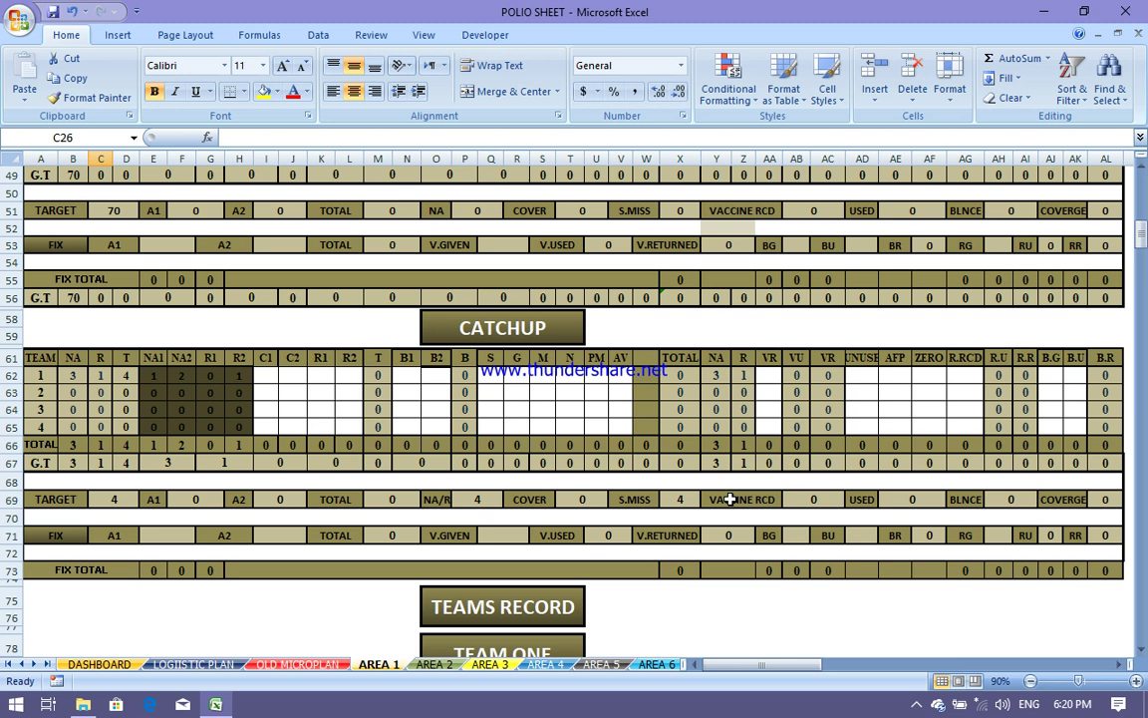
# - Review the TEAMS RECORD tables for teams one to four and the FIX TEAM table on the AREA 1 sheet
pyautogui.scroll(-6, 575, 484)
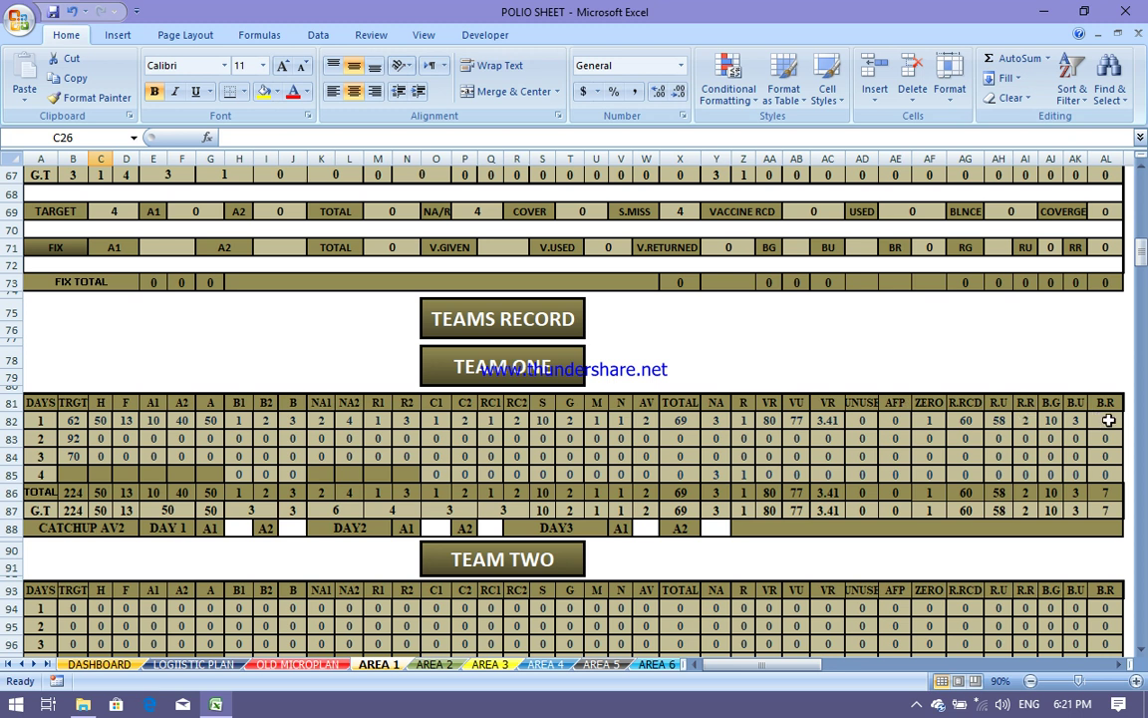
pyautogui.scroll(-2, 563, 434)
pyautogui.scroll(-1, 563, 435)
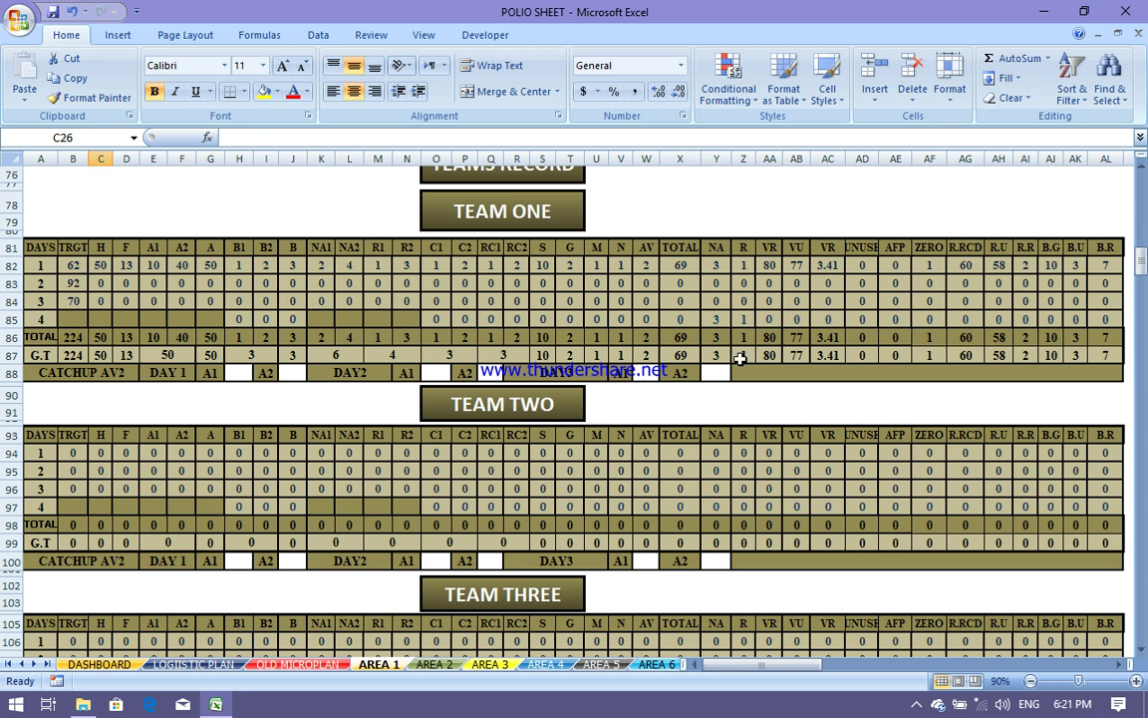
pyautogui.scroll(-8, 474, 409)
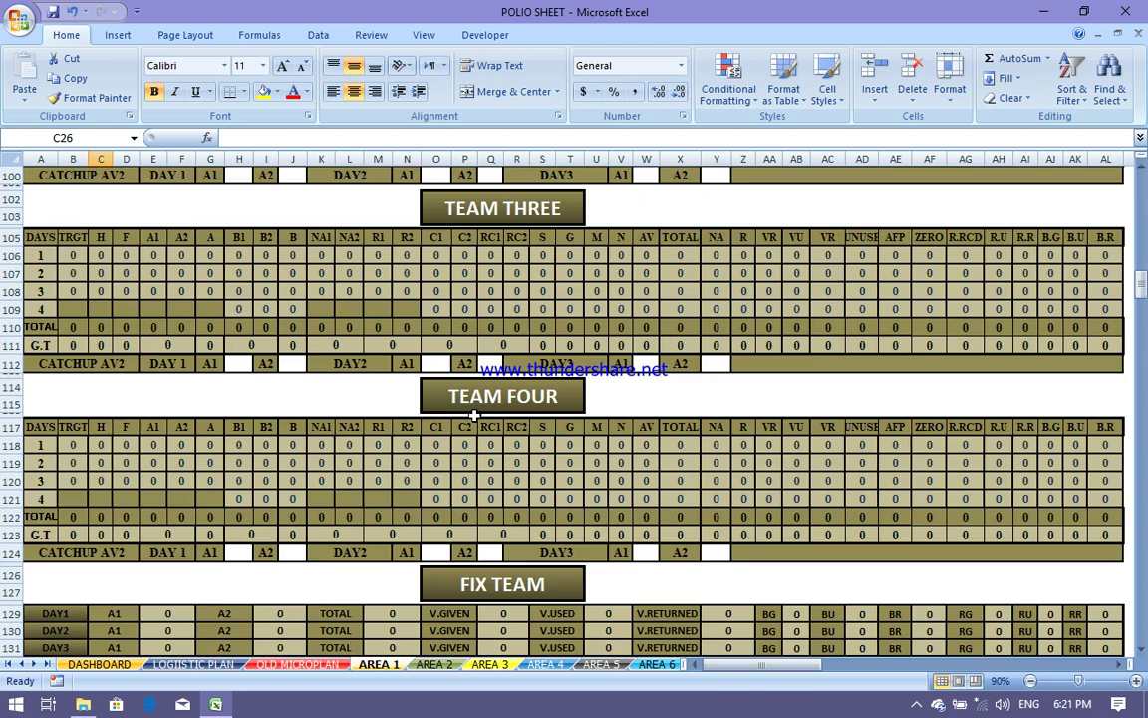
pyautogui.scroll(-3, 474, 413)
pyautogui.scroll(-2, 475, 417)
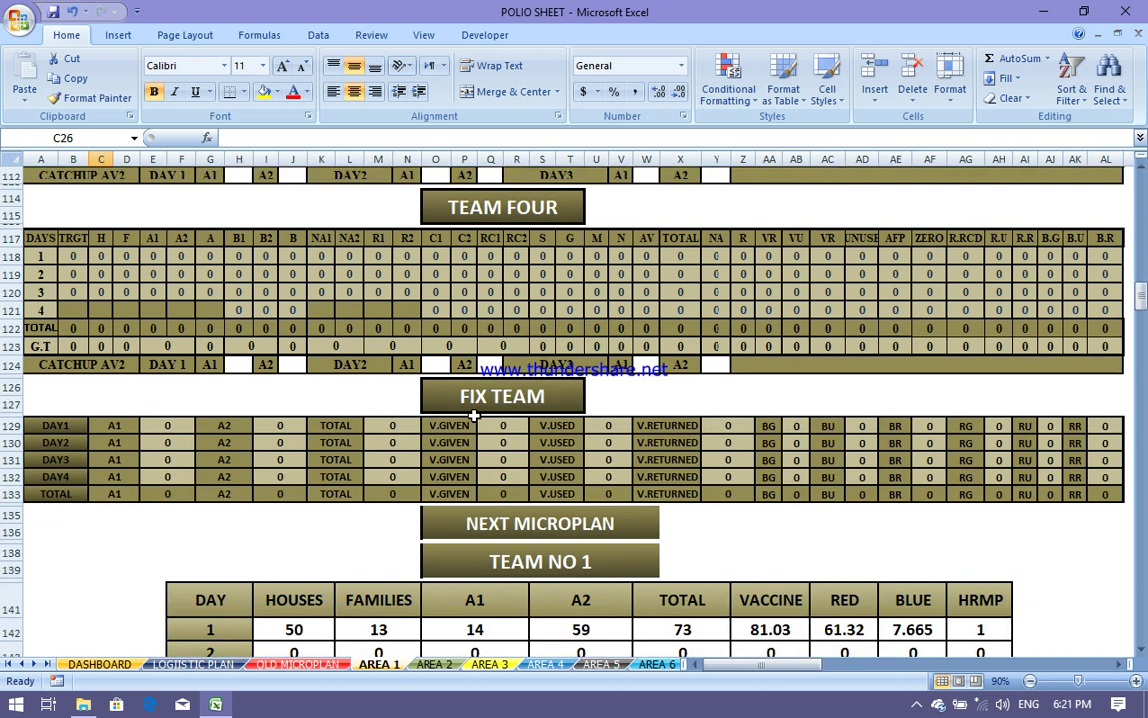
# - Review the NEXT MICROPLAN team tables, AREA MICROPLAN, OTHERS DETAILS and TOTAL RECORD FOR MICROPLAN on the AREA 1 sheet
pyautogui.scroll(-4, 474, 417)
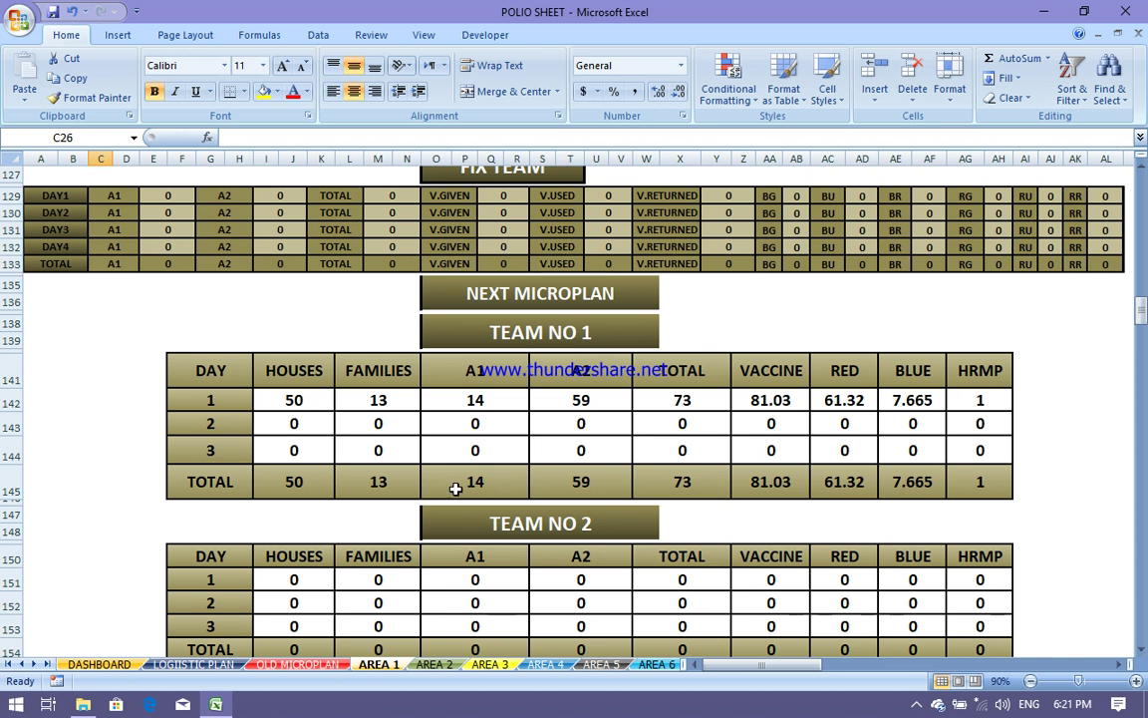
pyautogui.scroll(-4, 322, 472)
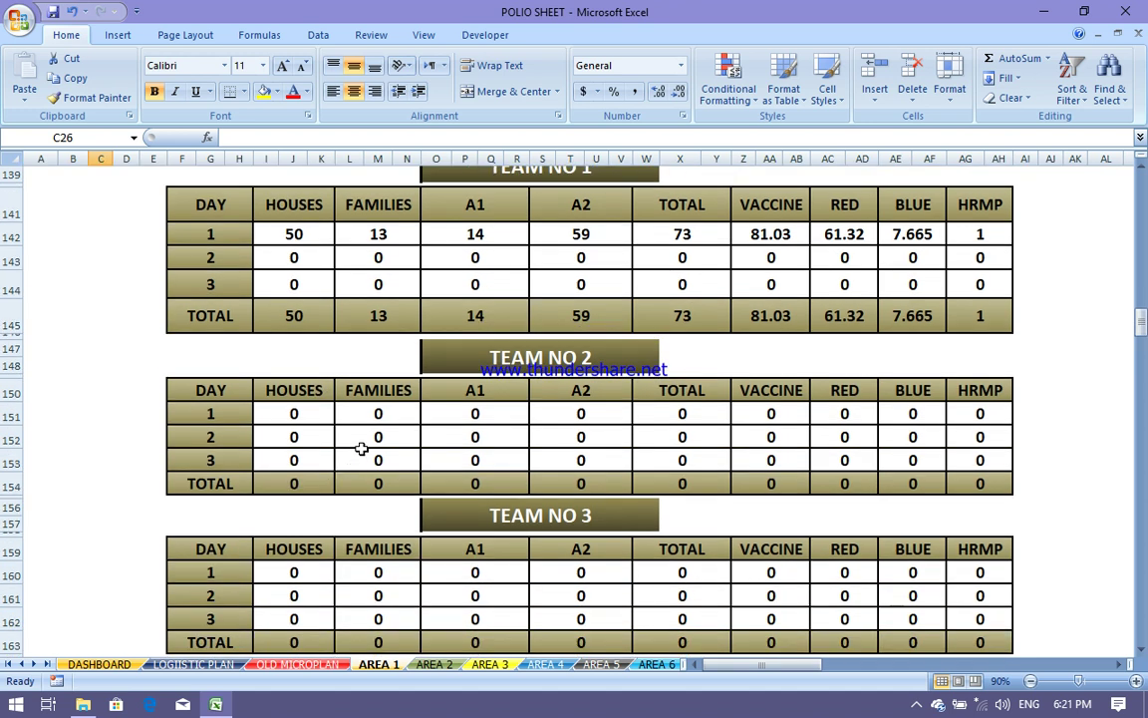
pyautogui.scroll(-12, 360, 448)
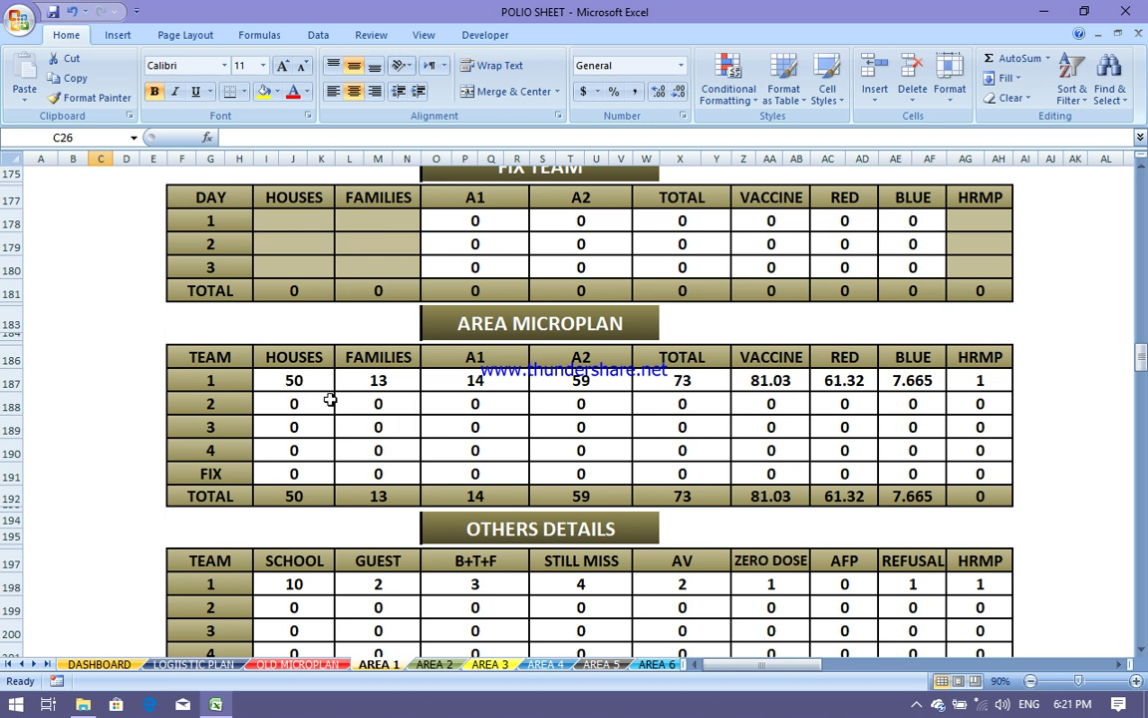
pyautogui.scroll(-3, 475, 481)
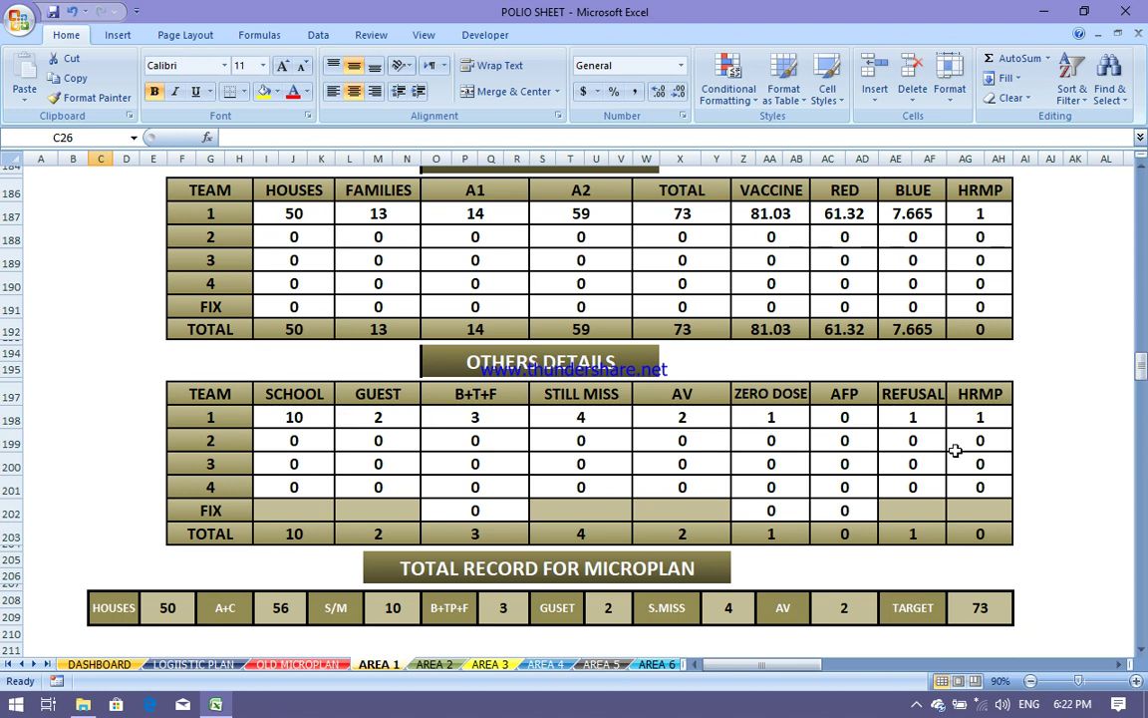
pyautogui.scroll(-1, 818, 434)
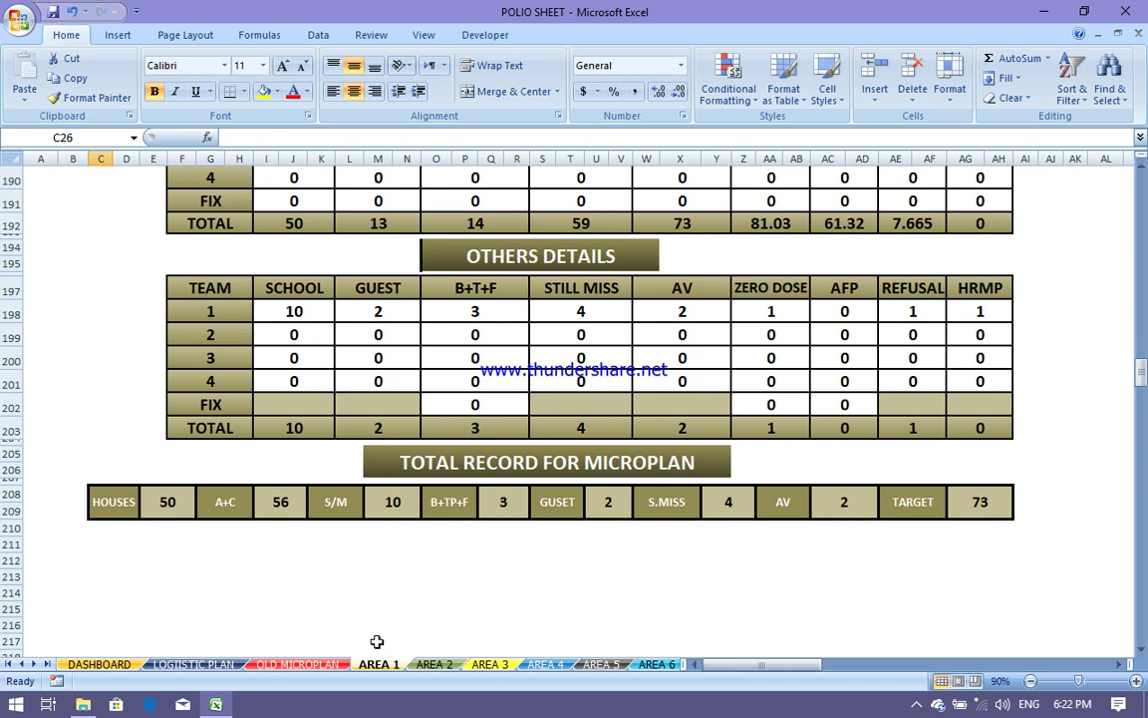
# - Look through the AREA 2 to AREA 6 sheets and the Day 1 table of the UPEC REPORT sheet
pyautogui.click(430, 664)
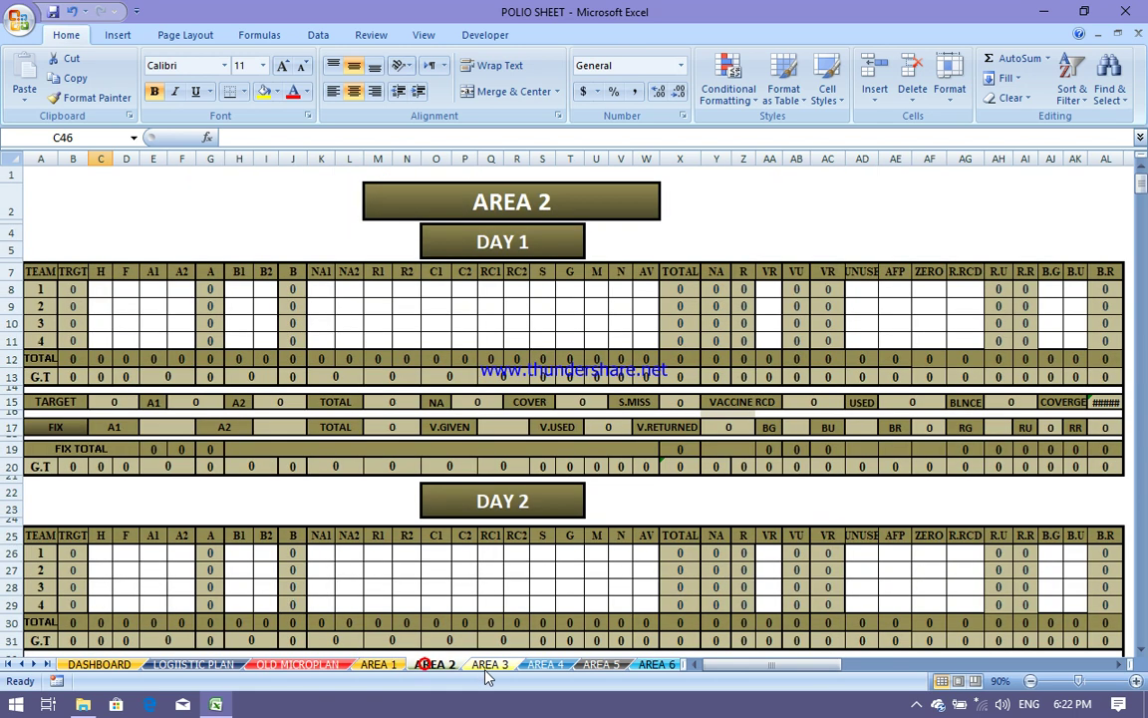
pyautogui.click(490, 665)
pyautogui.click(546, 664)
pyautogui.click(588, 664)
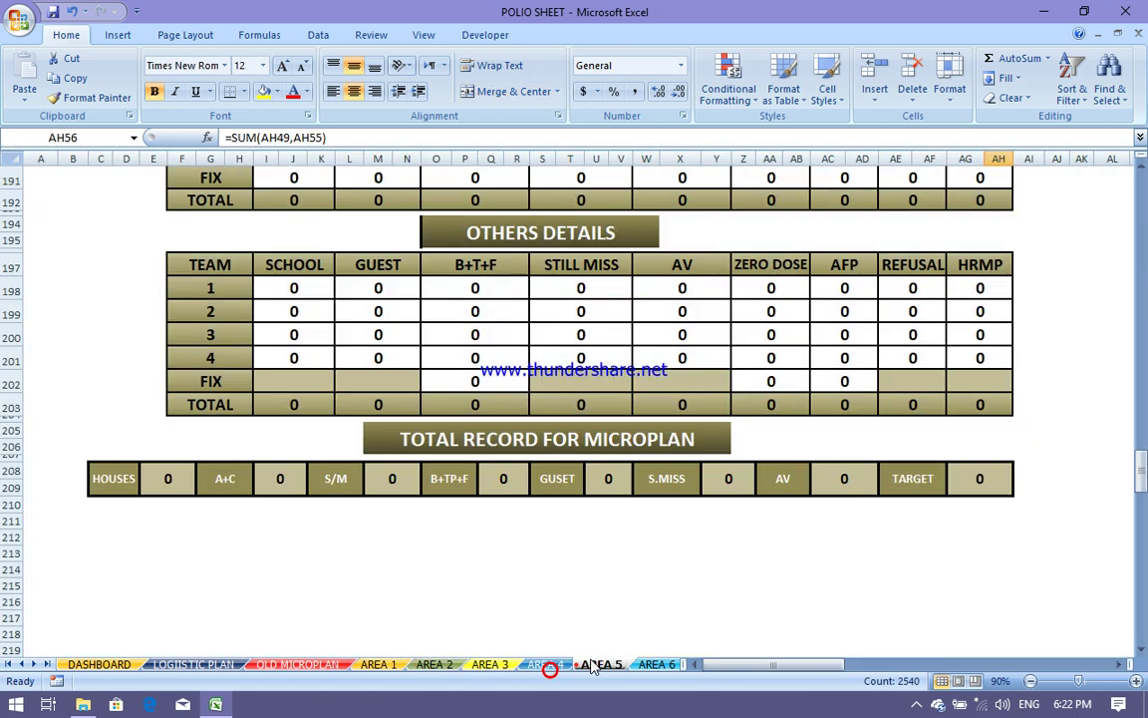
pyautogui.click(653, 664)
pyautogui.click(650, 665)
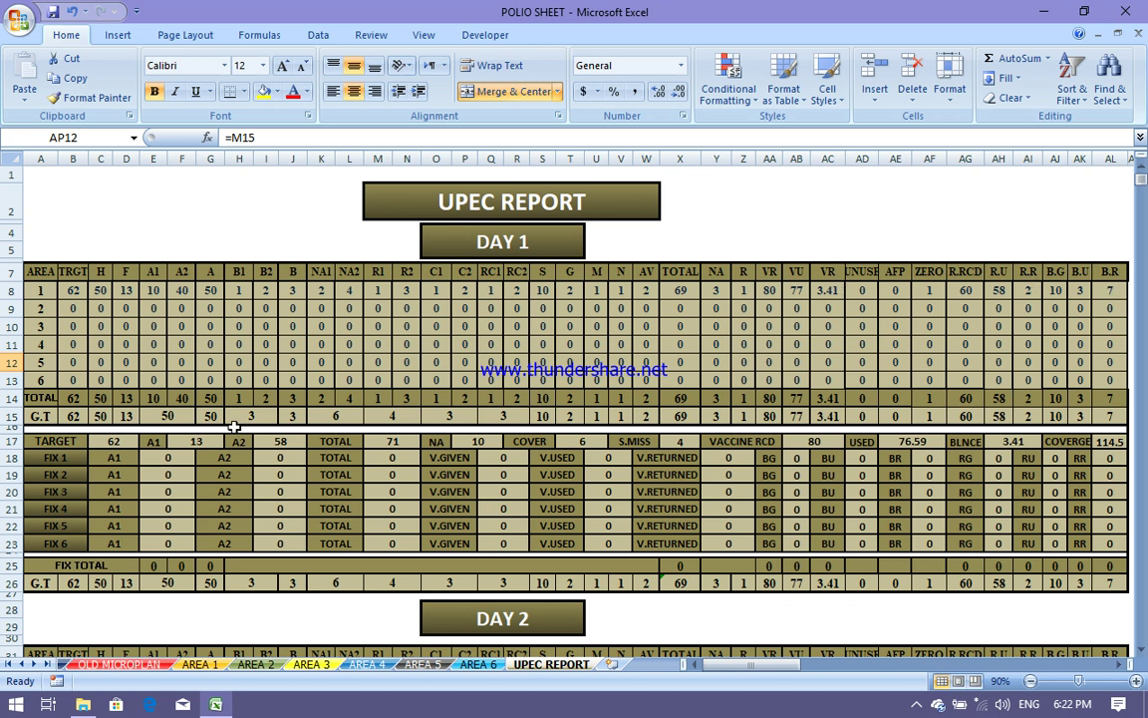
pyautogui.scroll(-1, 233, 427)
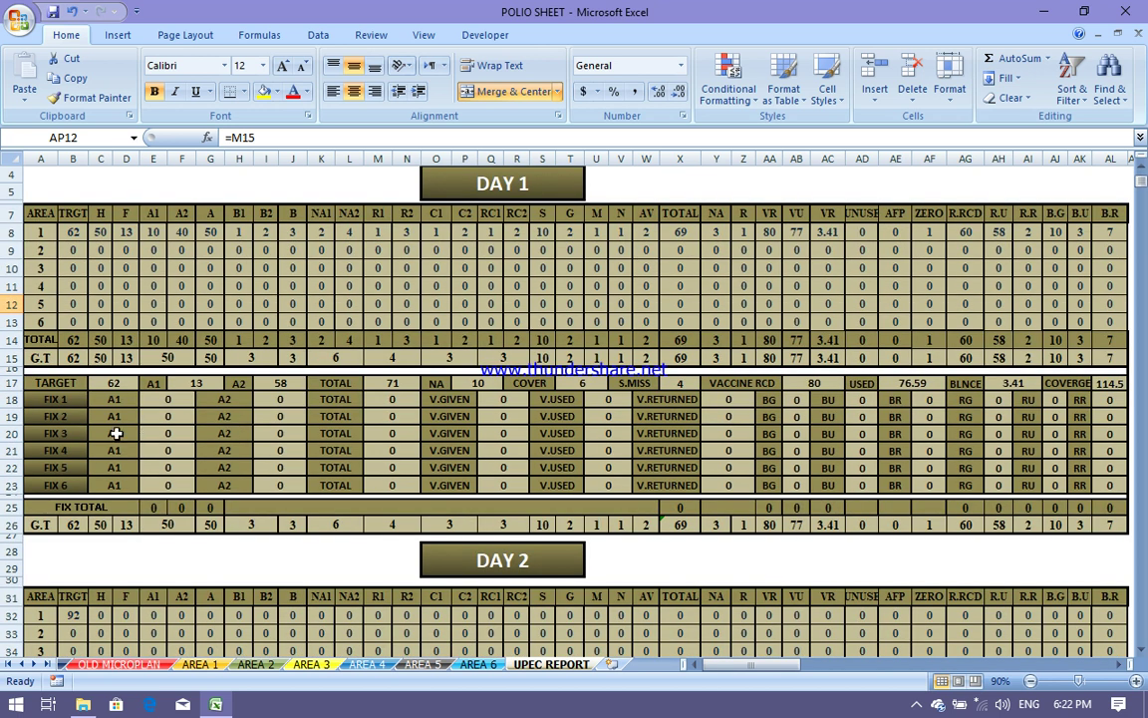
# - Fill in the Day 1 FIX row on the AREA 1 sheet with A1 2, A2 1 and V.GIVEN 20, and check the used and returned formulas
pyautogui.click(202, 662)
pyautogui.scroll(20, 243, 353)
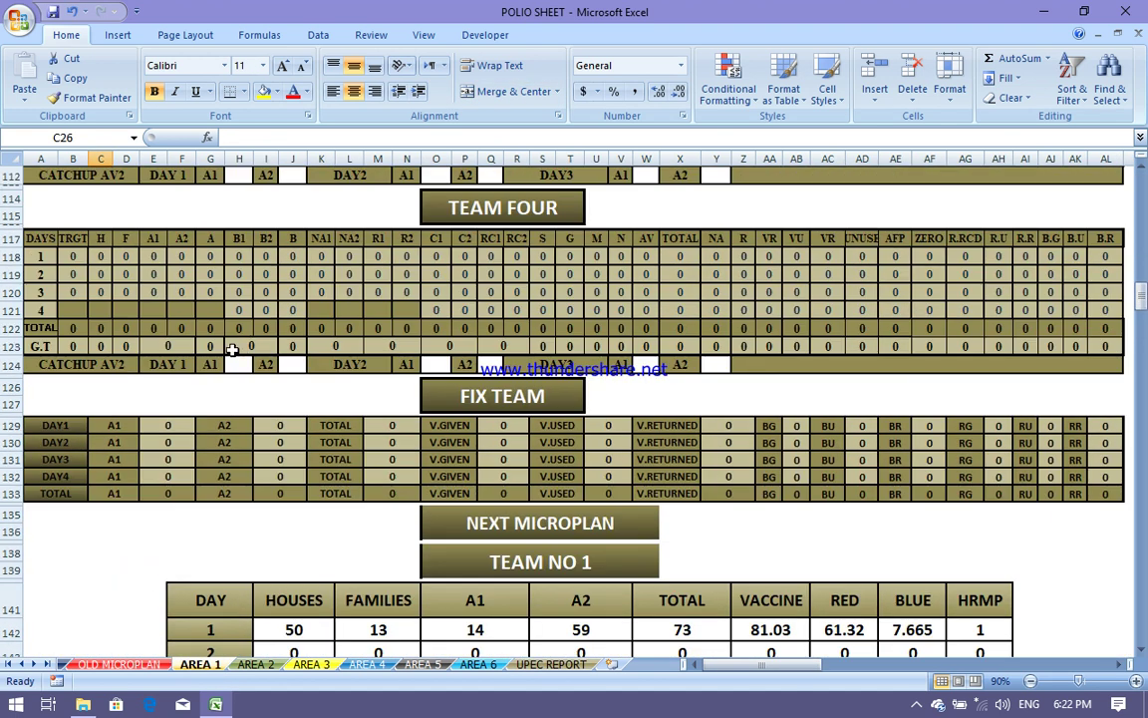
pyautogui.scroll(19, 236, 332)
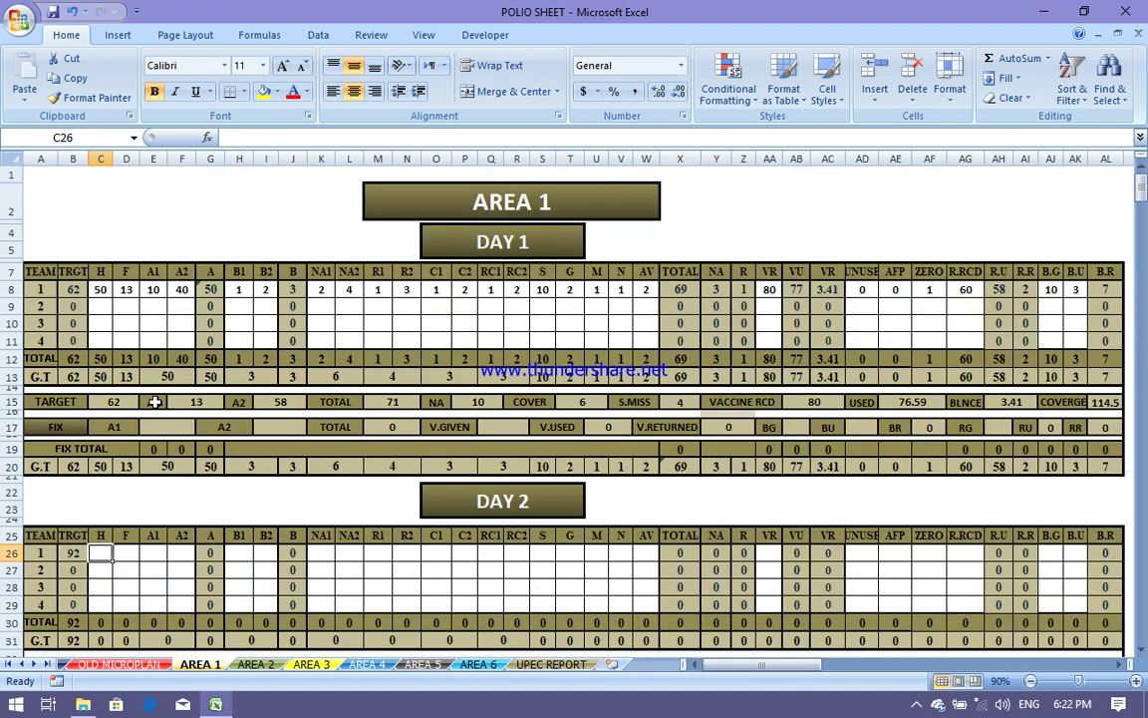
pyautogui.click(169, 426)
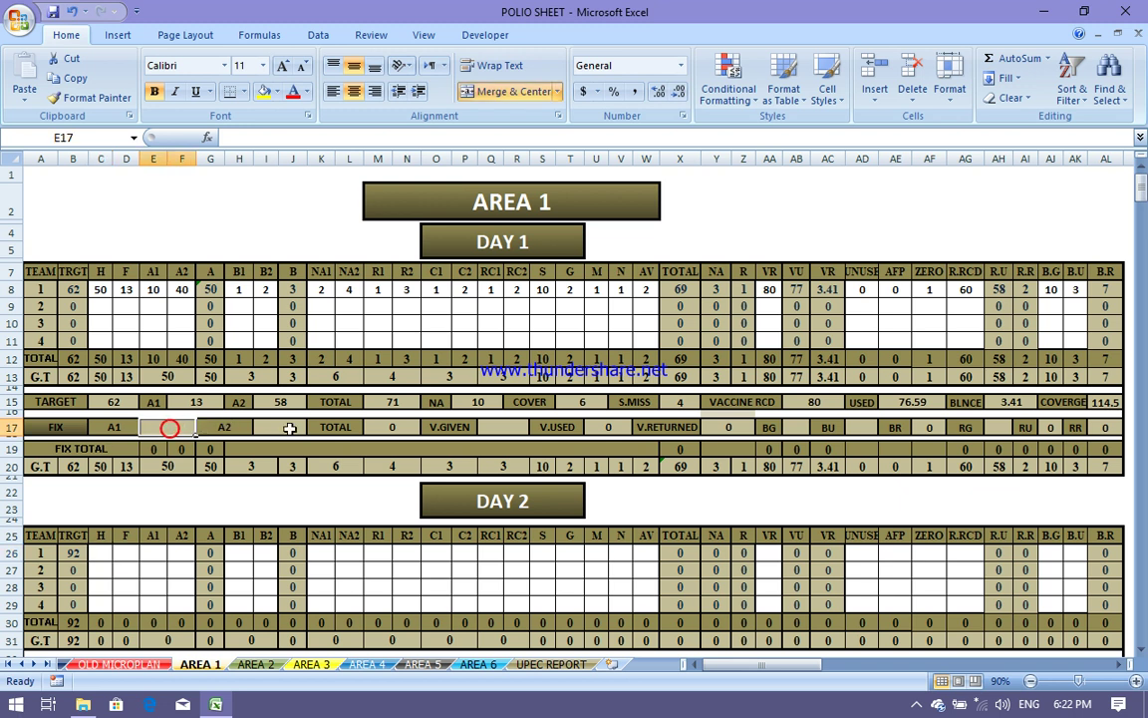
pyautogui.write('2')
pyautogui.click(295, 429)
pyautogui.write('1')
pyautogui.click(508, 426)
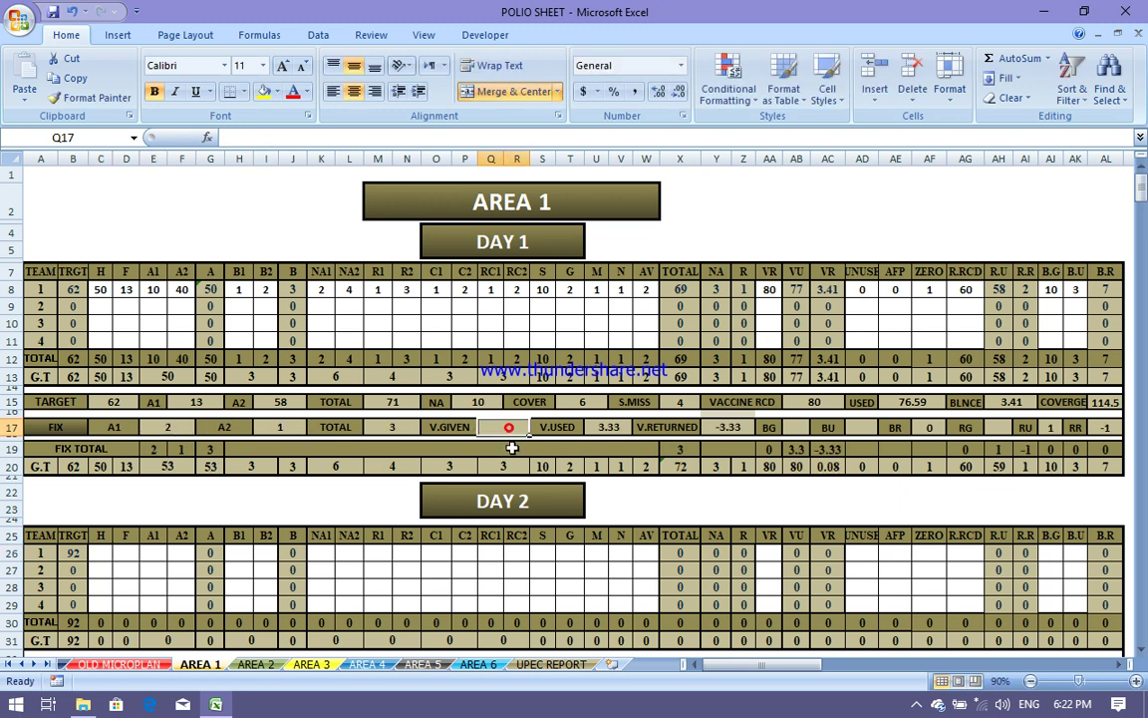
pyautogui.write('20')
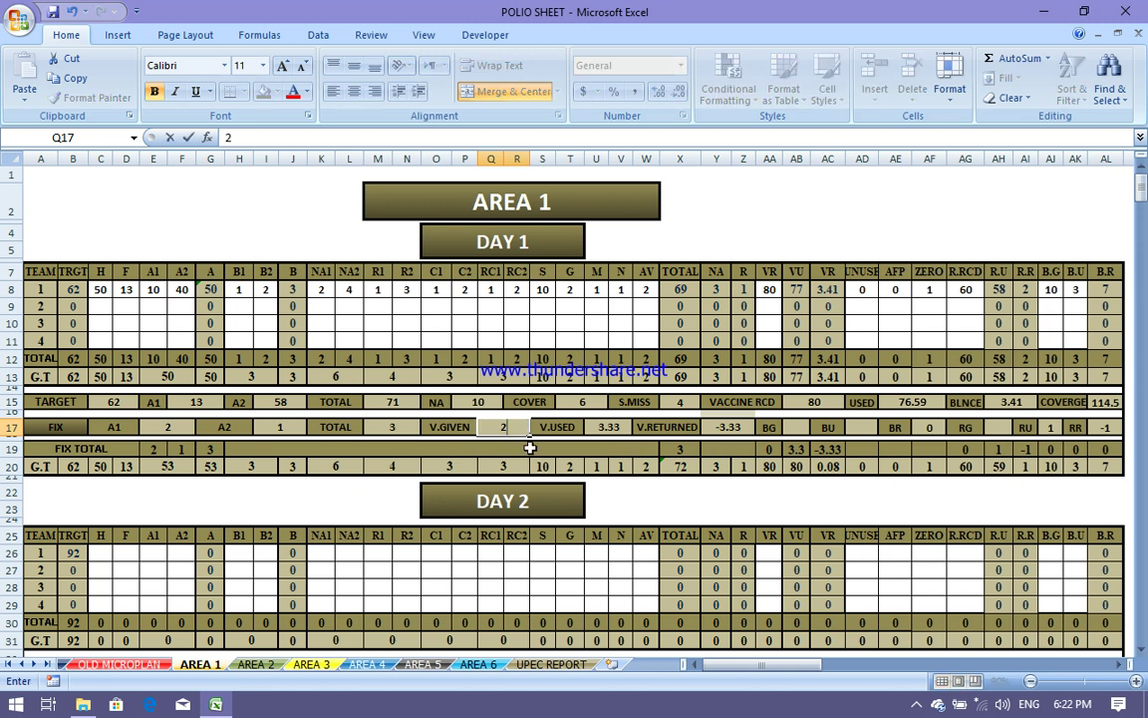
pyautogui.click(609, 426)
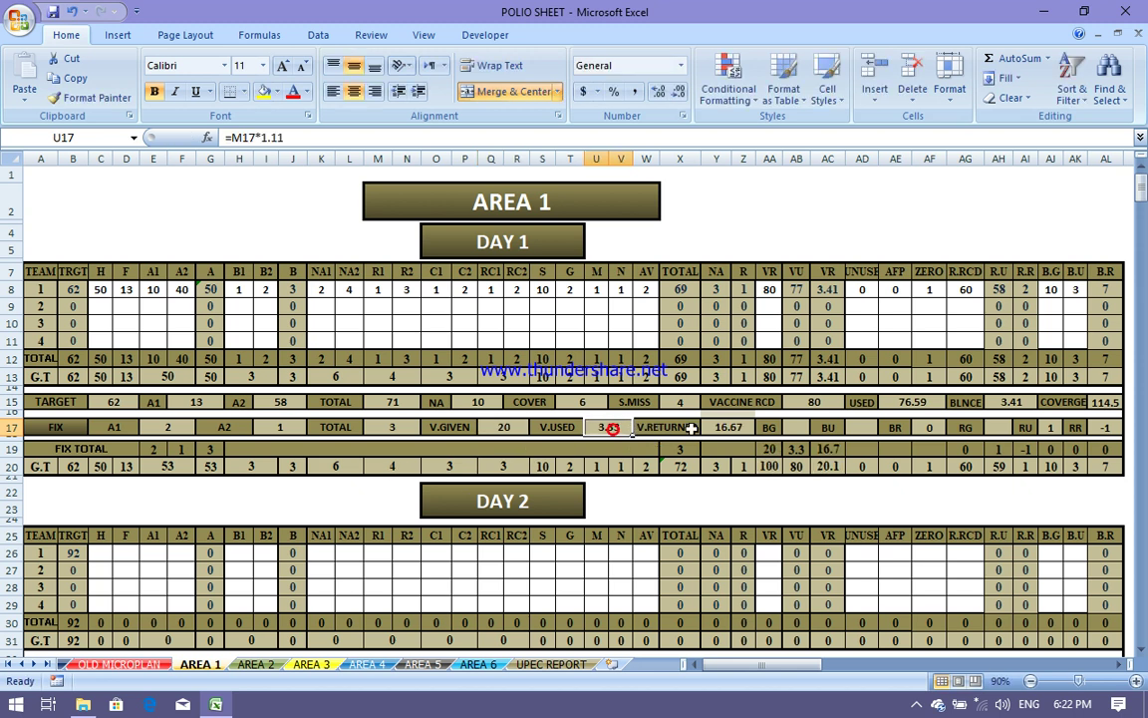
pyautogui.click(730, 430)
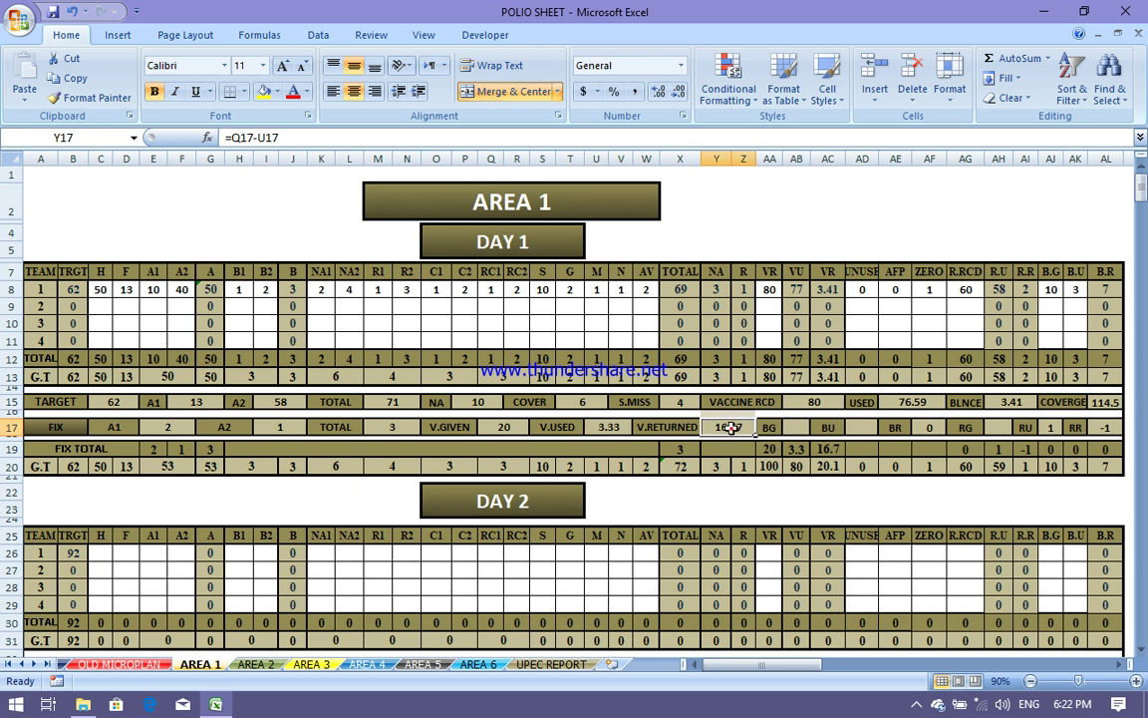
# - Enter BG 5, BU 1 and RG 44 in the Day 1 FIX row of AREA 1 and check the RU formula
pyautogui.click(794, 429)
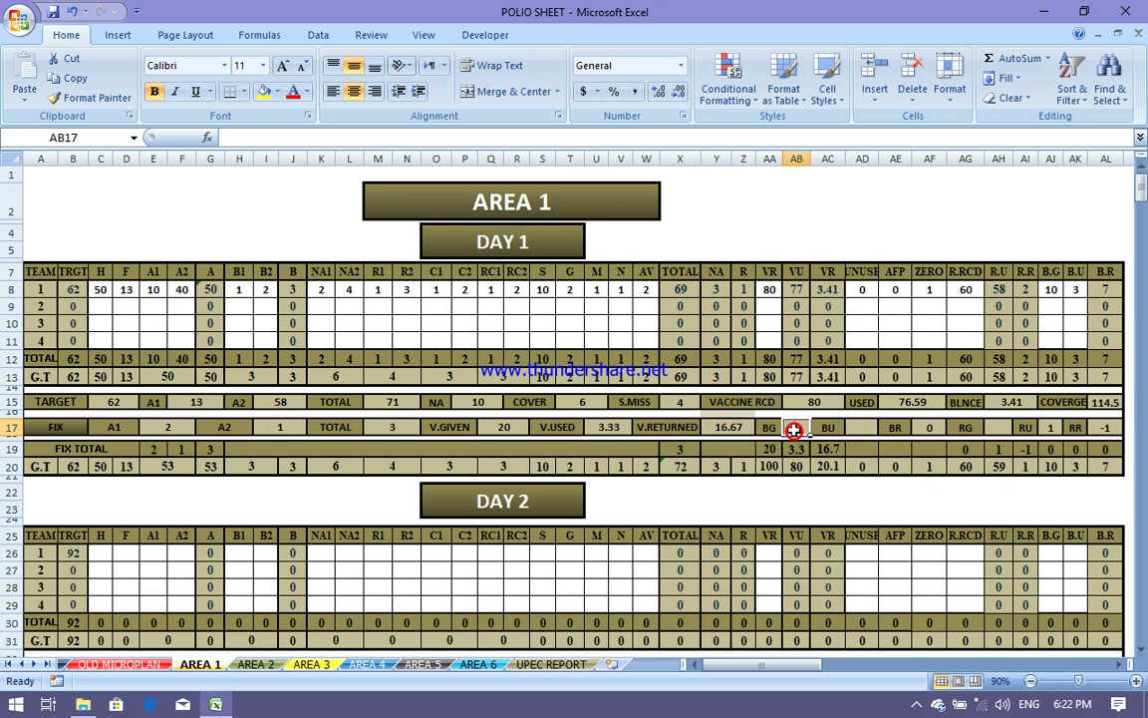
pyautogui.write('5')
pyautogui.click(869, 426)
pyautogui.write('1')
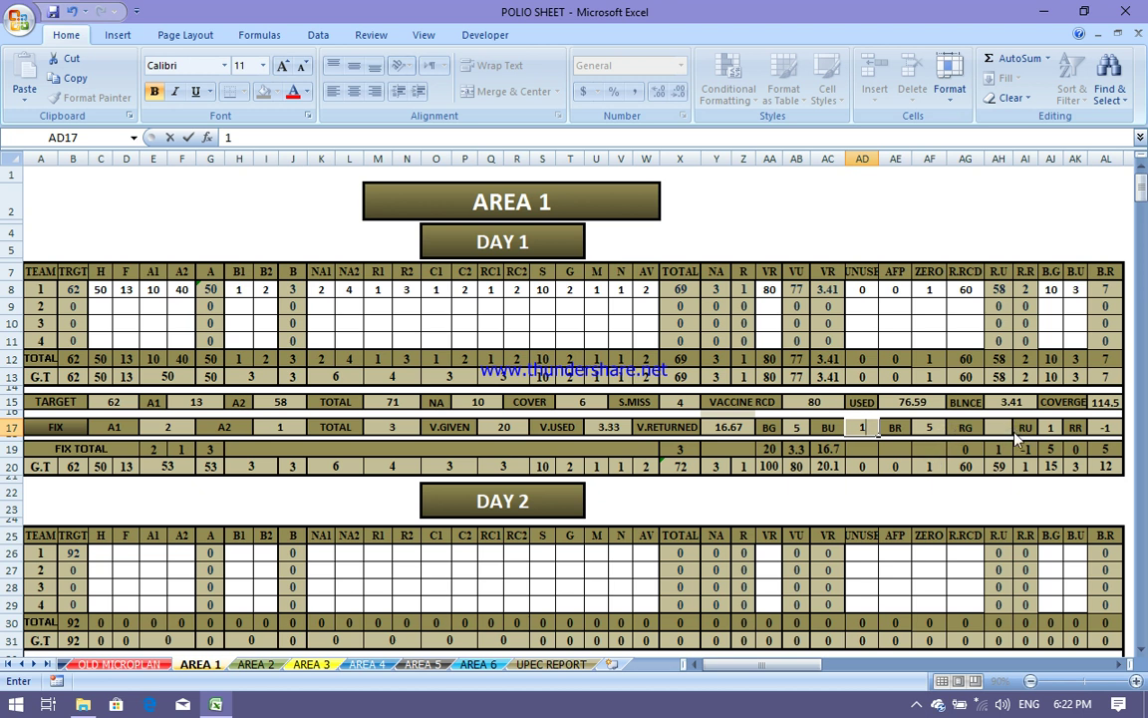
pyautogui.click(1005, 428)
pyautogui.click(1004, 428)
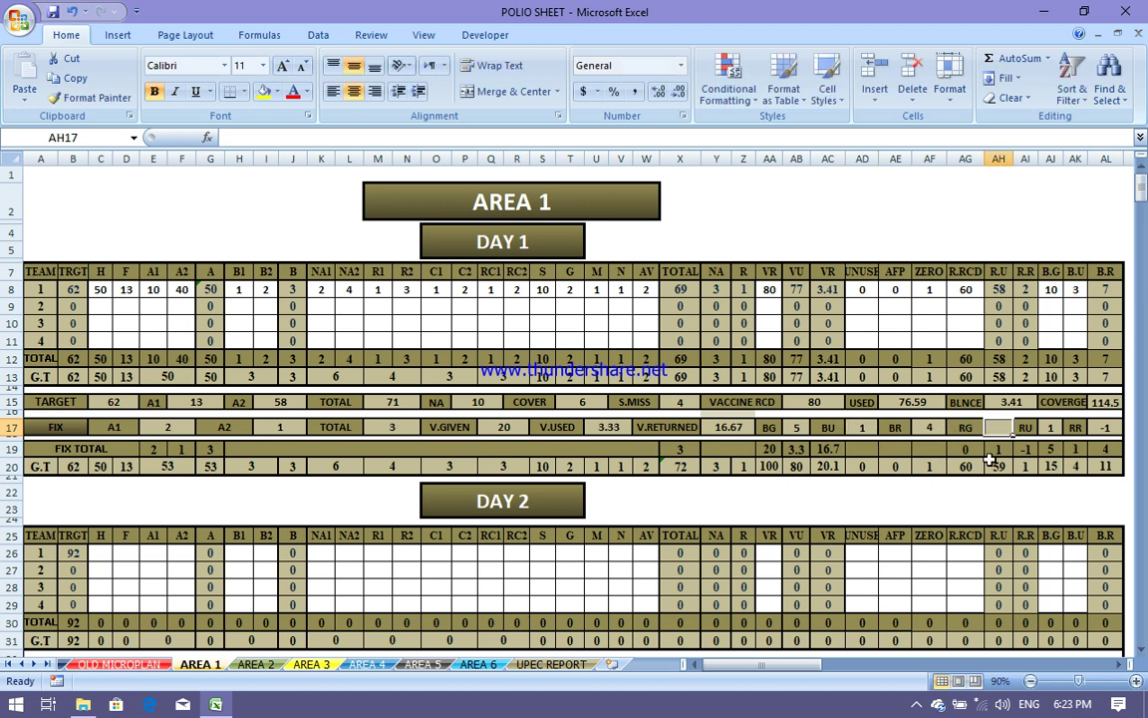
pyautogui.write('44')
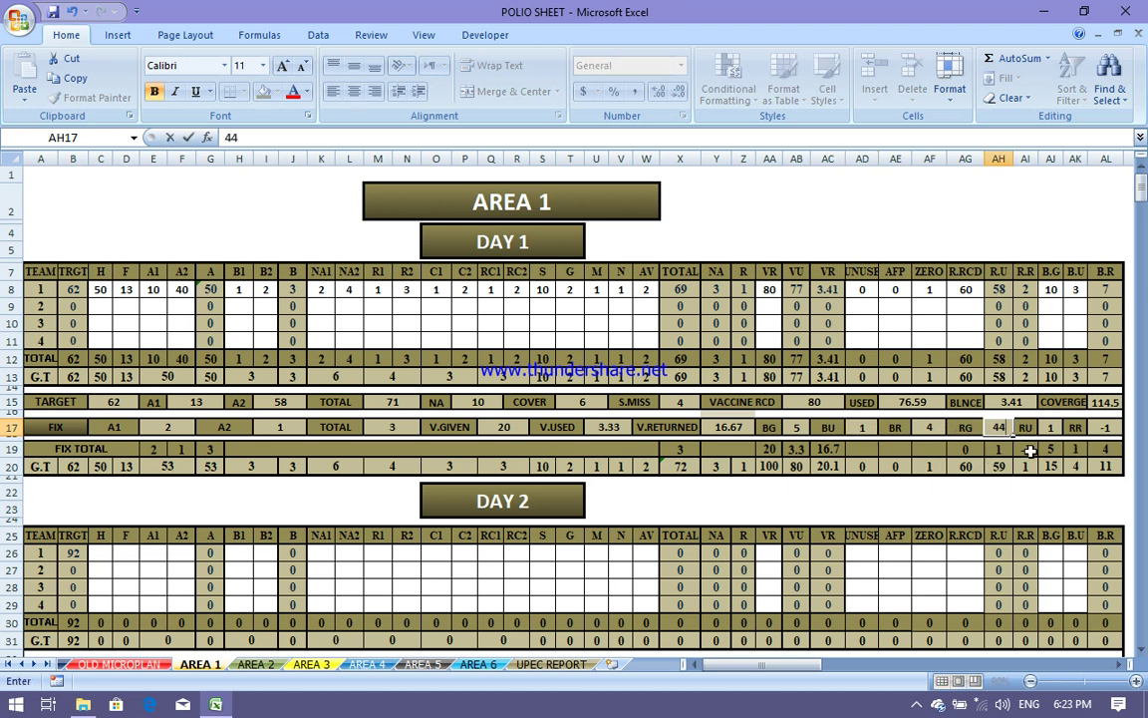
pyautogui.click(1052, 430)
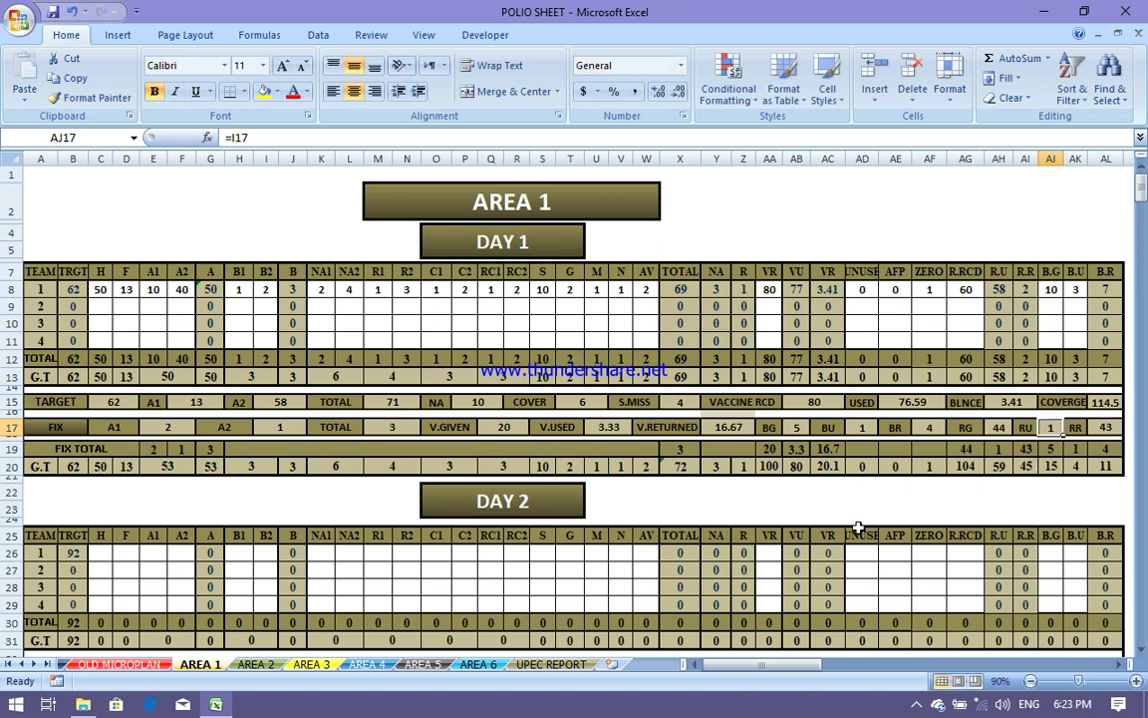
# - Review the Day 1 figures, FIX 1 row and TOTAL RECORD table on the UPEC REPORT sheet
pyautogui.scroll(-3, 586, 562)
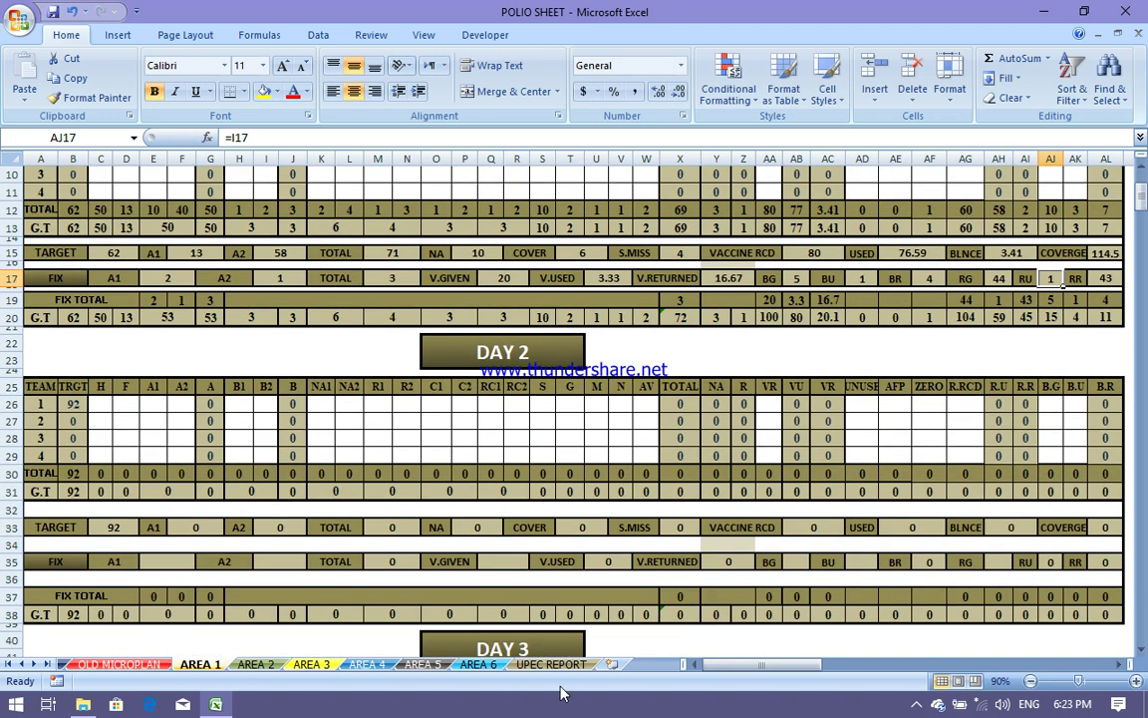
pyautogui.click(554, 666)
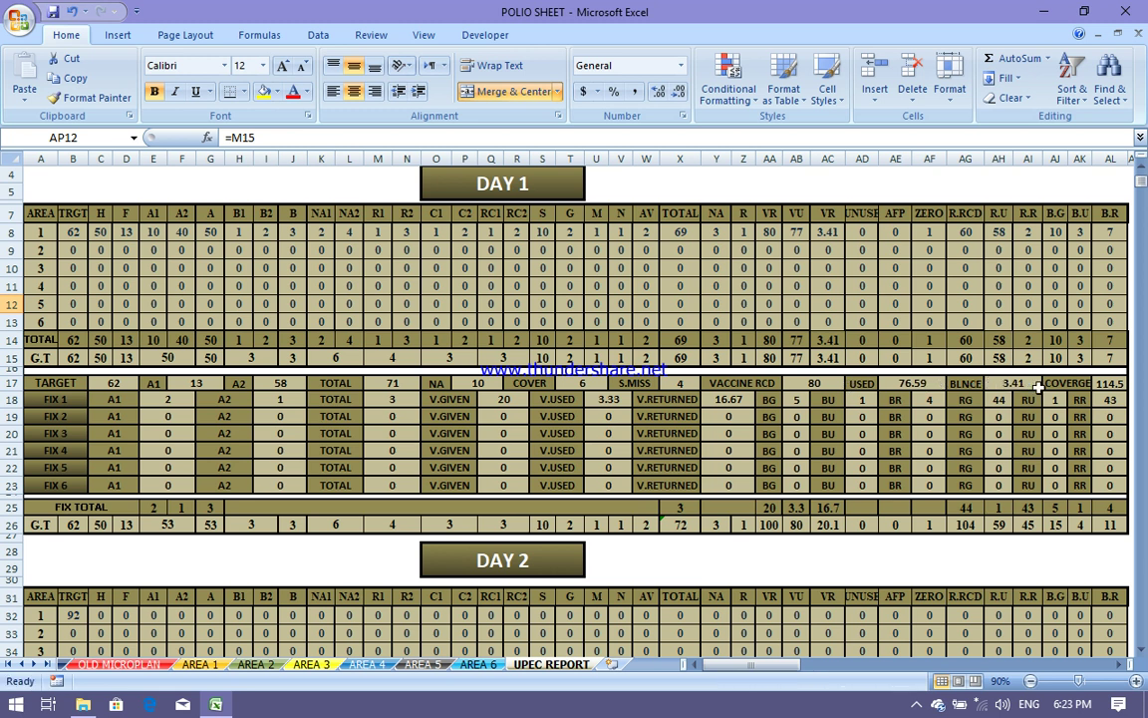
pyautogui.click(793, 672)
pyautogui.moveTo(792, 671); pyautogui.dragTo(822, 668)
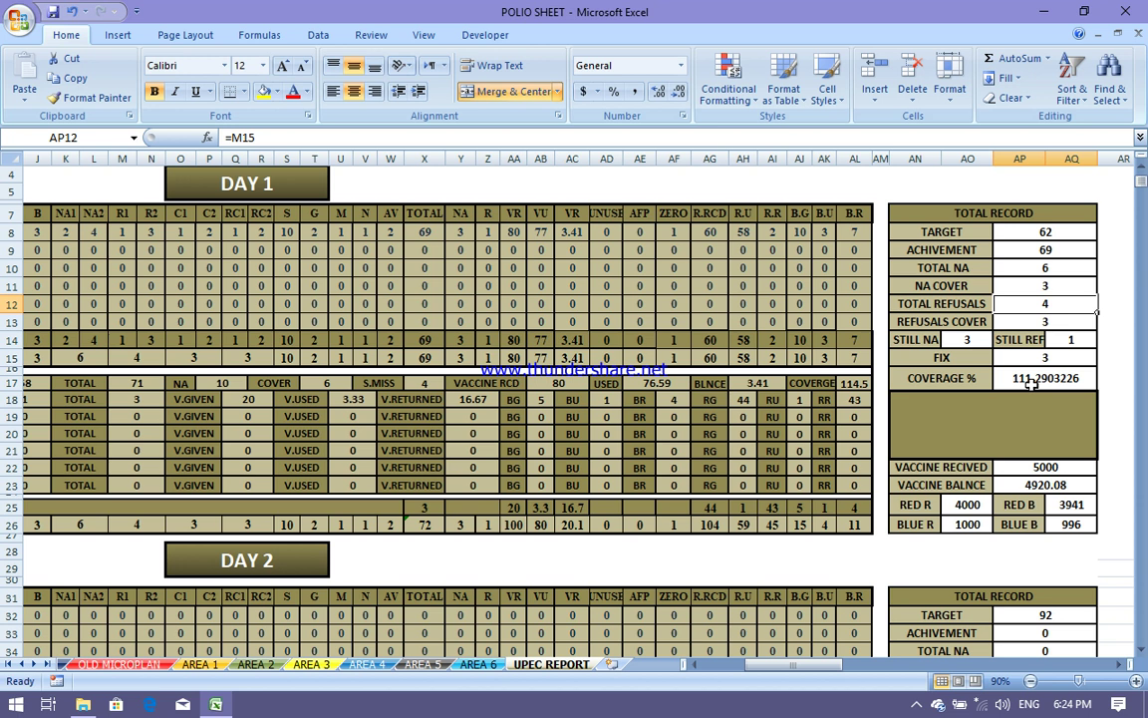
pyautogui.scroll(-3, 1032, 385)
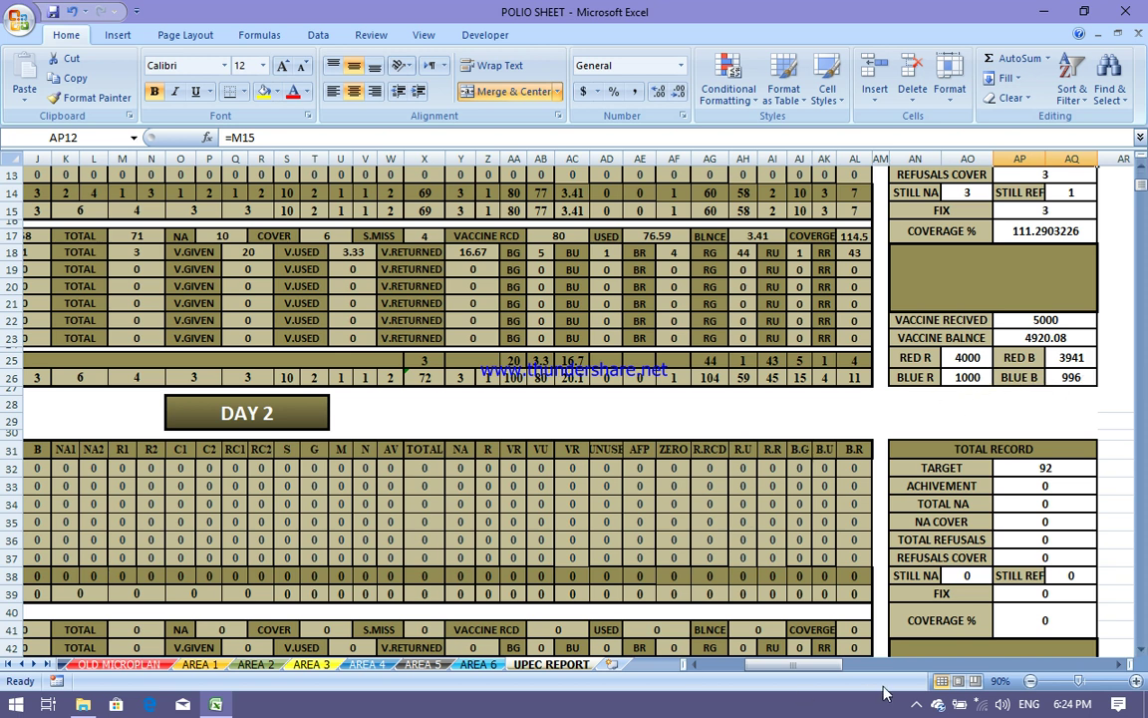
pyautogui.moveTo(793, 664); pyautogui.dragTo(673, 665)
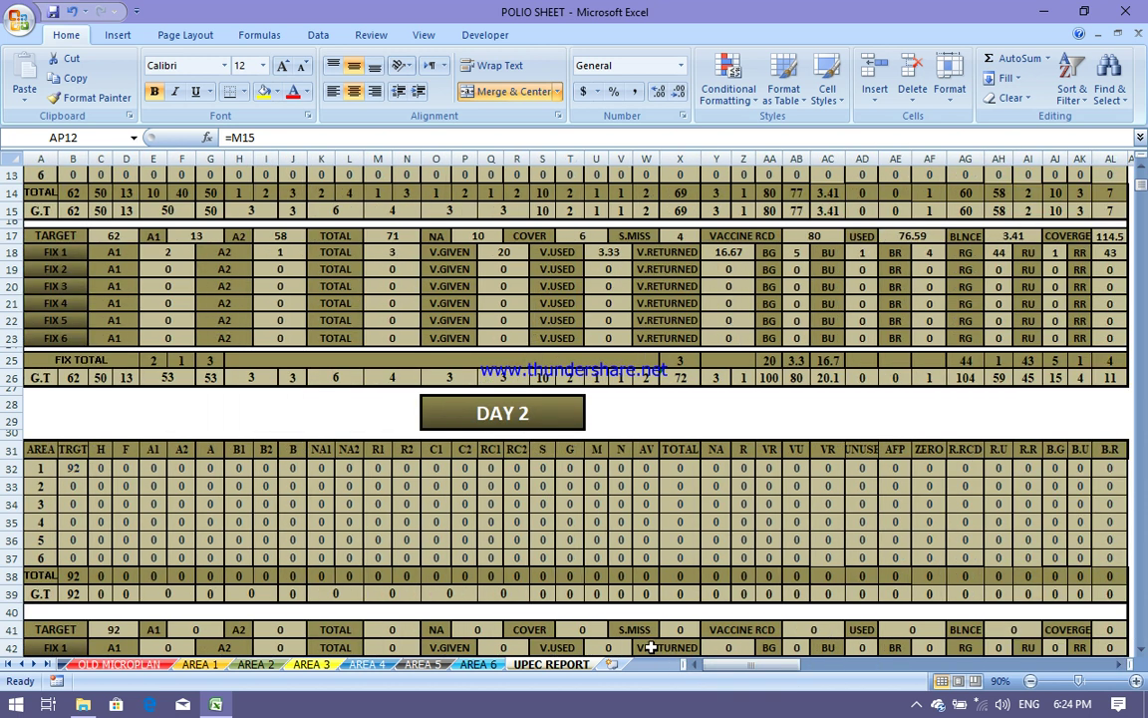
pyautogui.scroll(4, 586, 581)
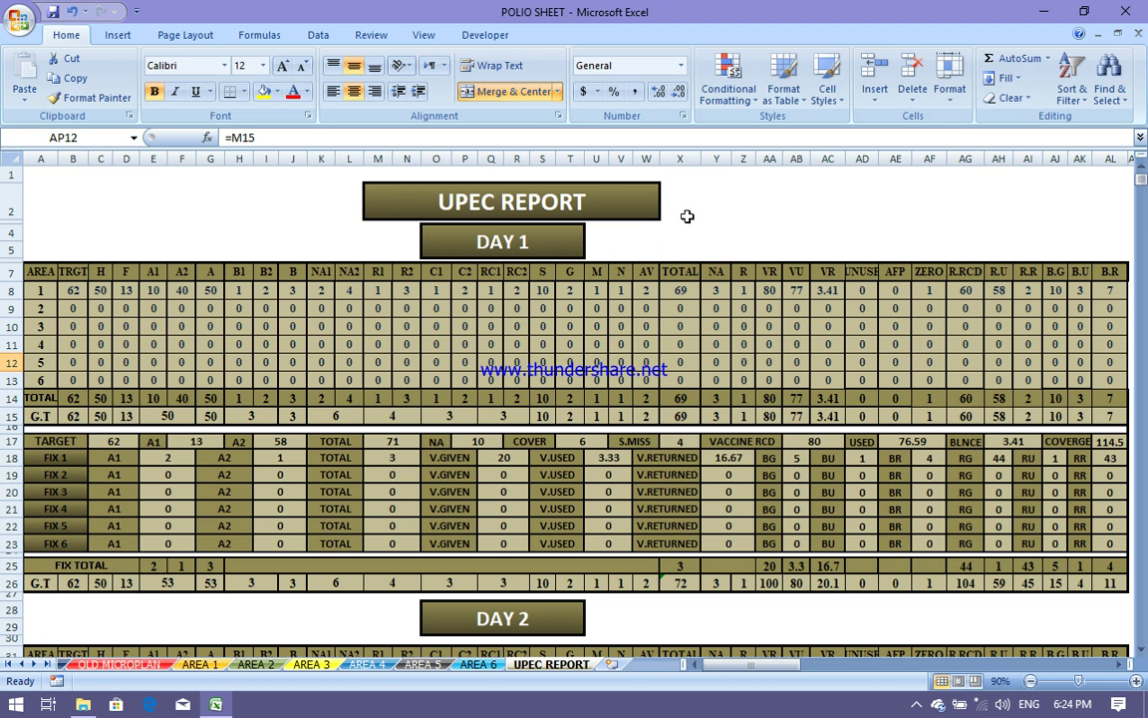
# - Minimize the workbook and open the POLIO workbook from New folder on Local Disk (F:) in File Explorer
pyautogui.click(1049, 14)
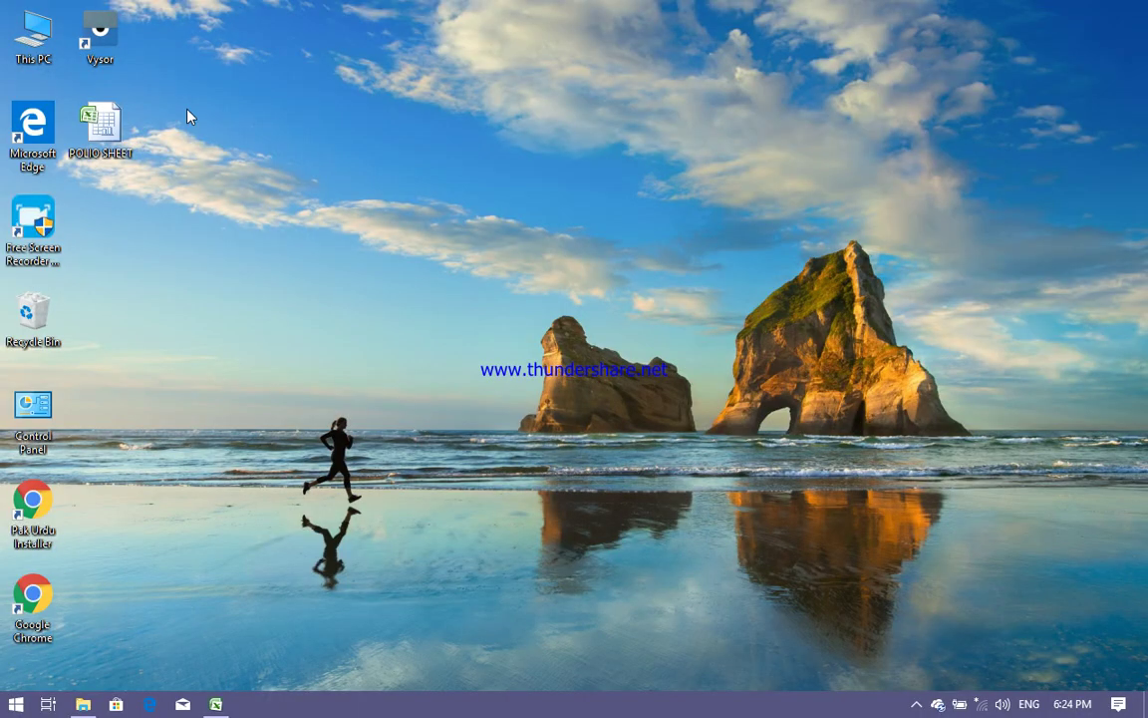
pyautogui.doubleClick(38, 44)
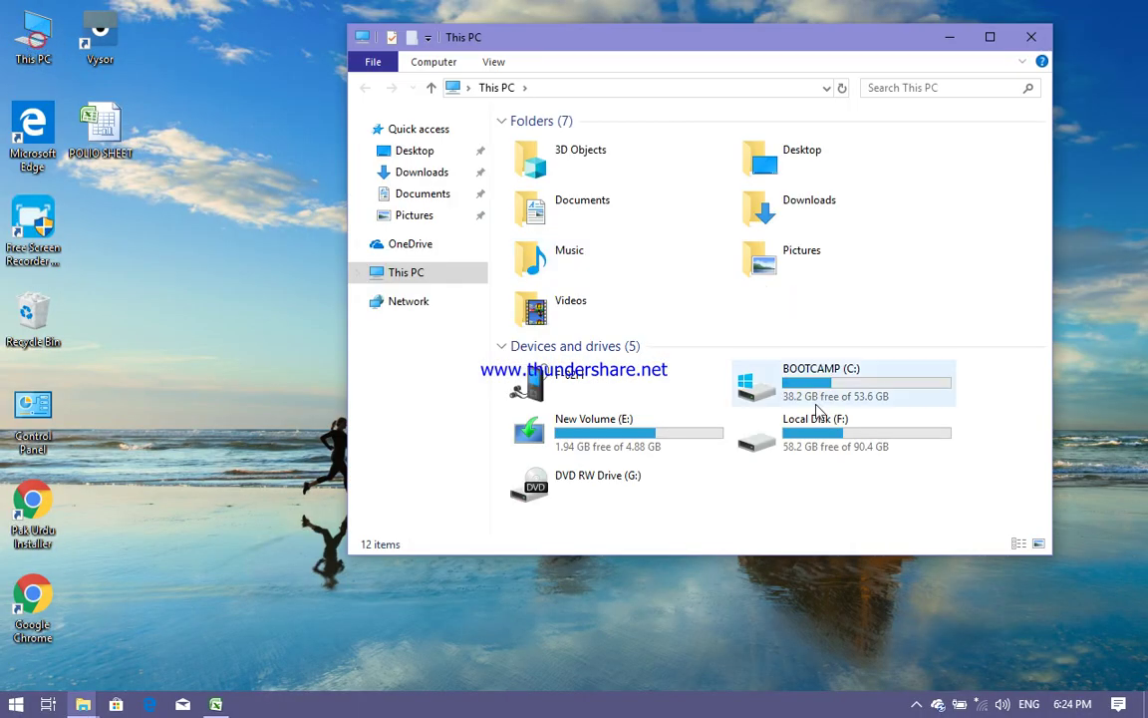
pyautogui.doubleClick(776, 449)
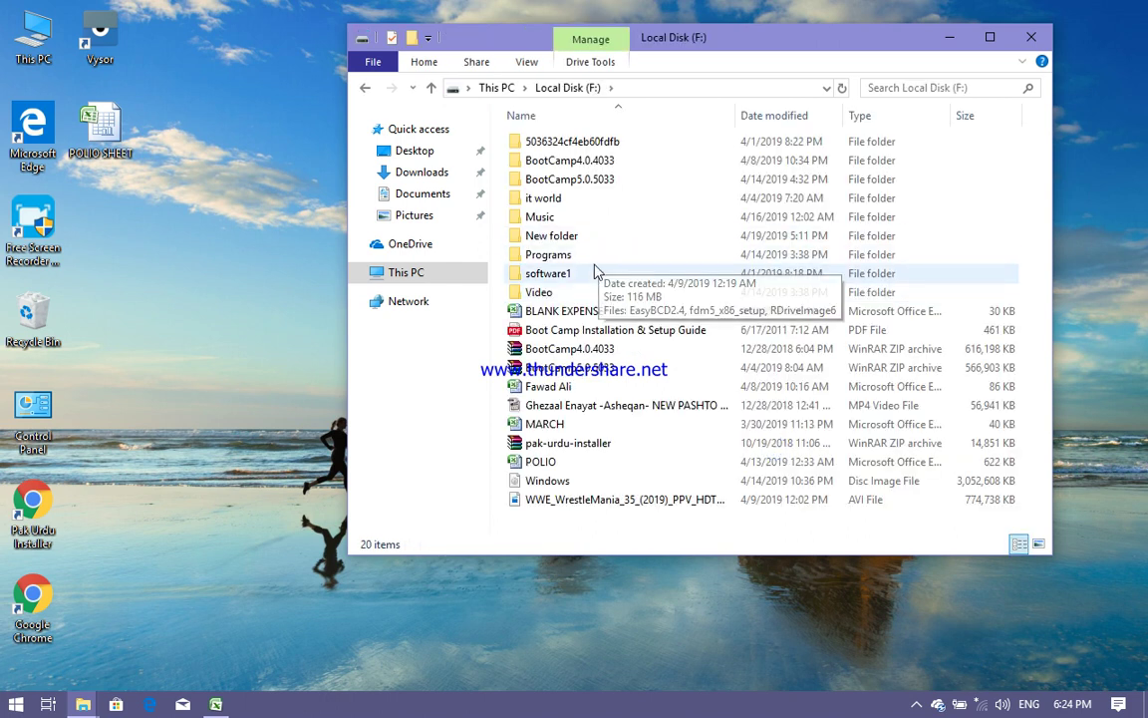
pyautogui.click(586, 236)
pyautogui.doubleClick(586, 236)
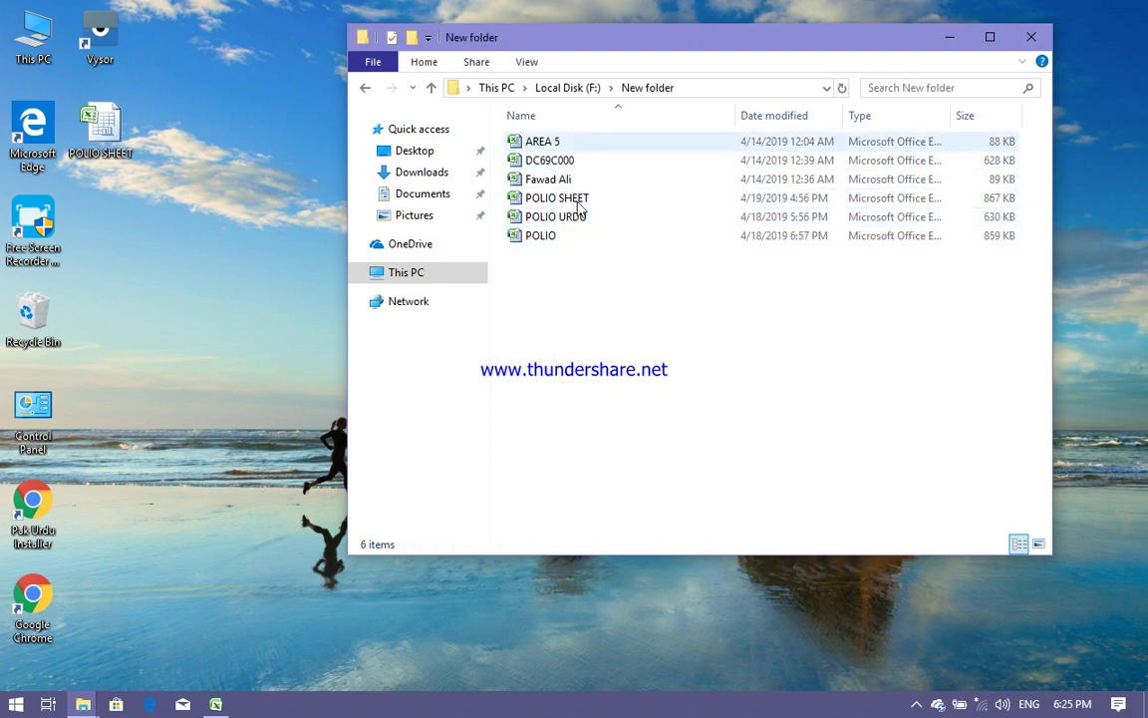
pyautogui.click(574, 239)
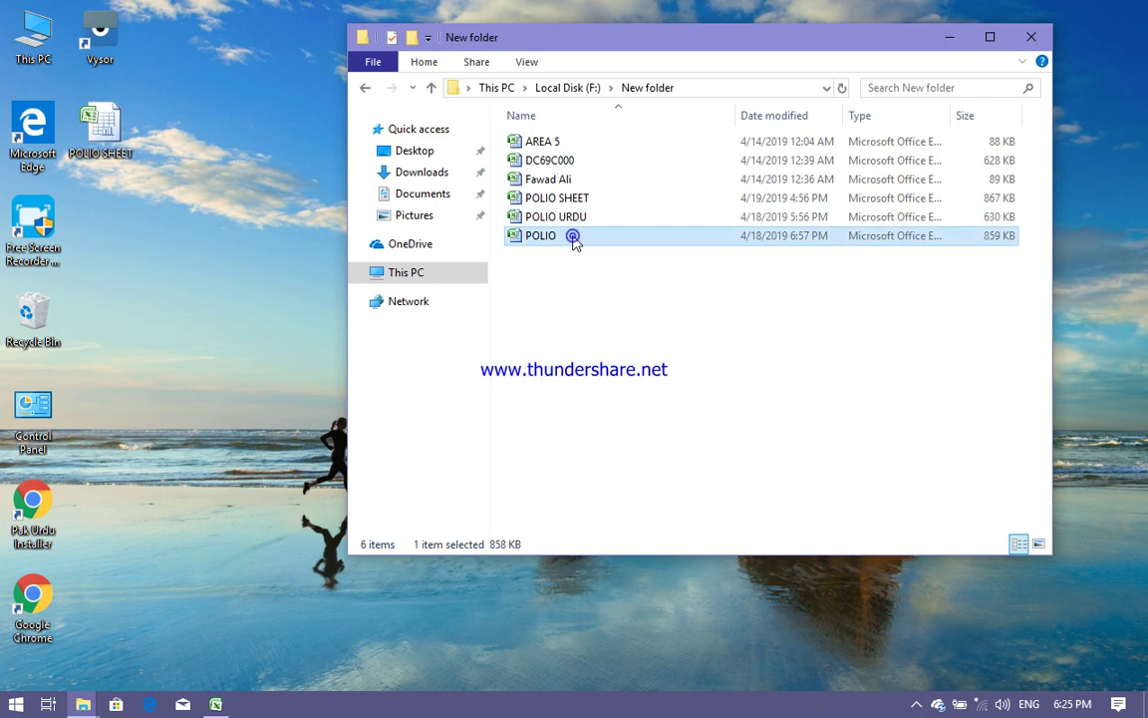
pyautogui.doubleClick(572, 238)
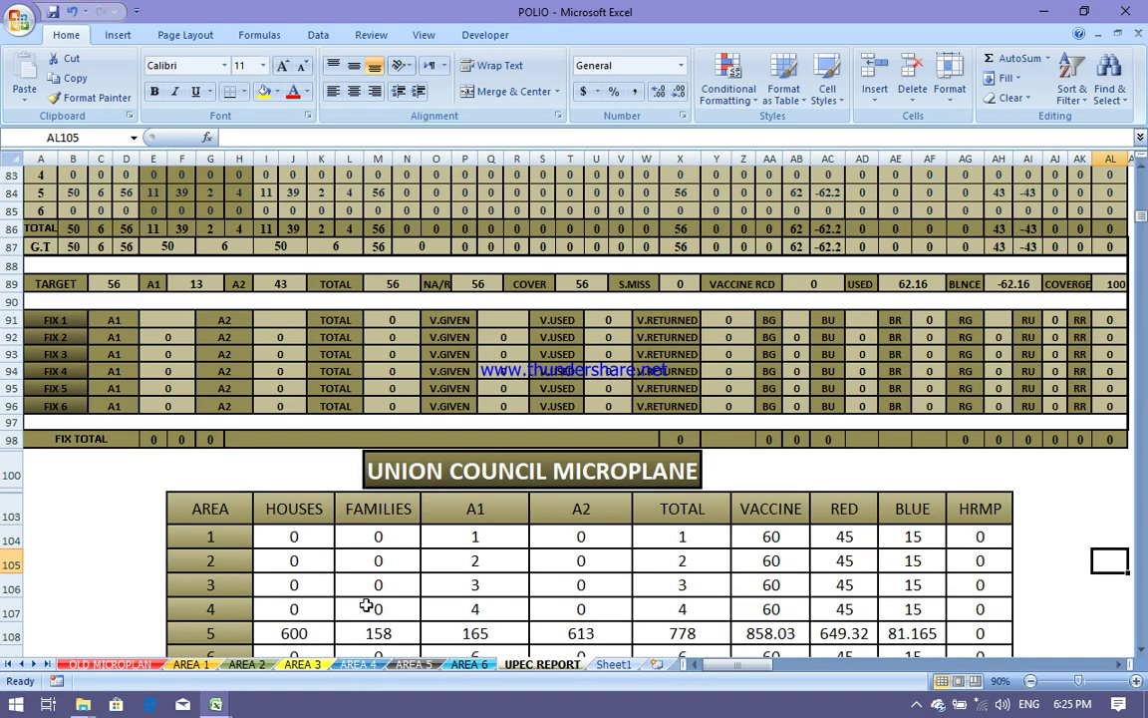
# - Review the UNION COUNCIL MICROPLANE table and the AREA 5 sheet from Day 1 through CATCHUP to the TEAM ONE record
pyautogui.scroll(-1, 365, 558)
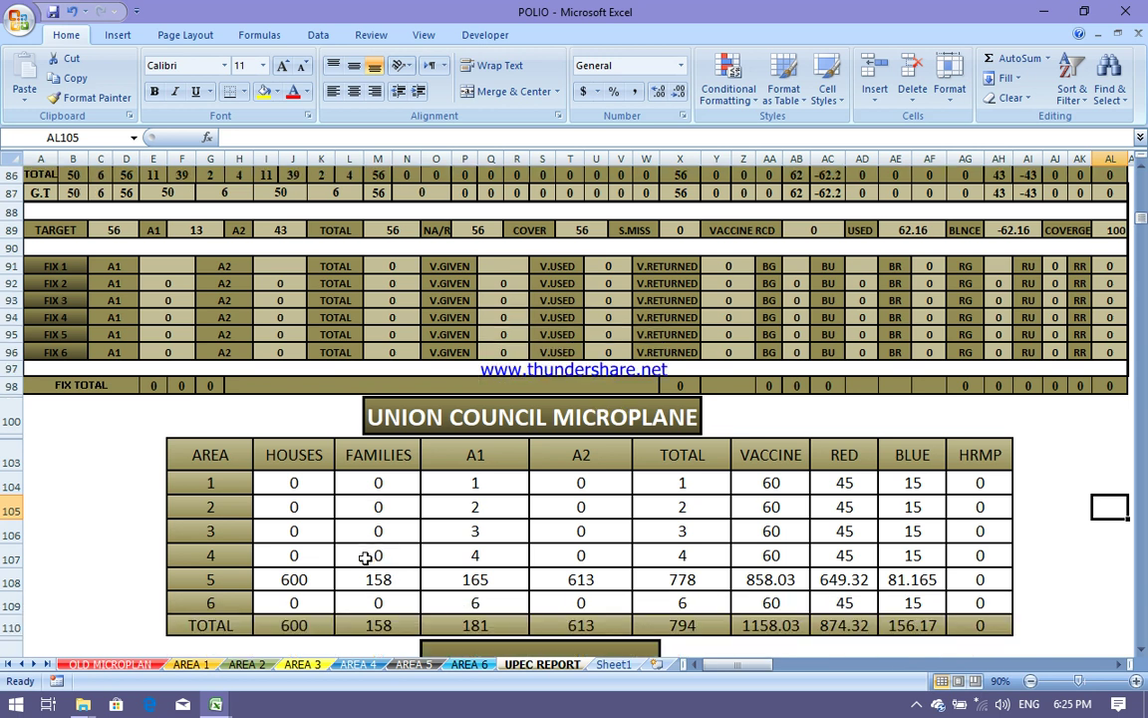
pyautogui.click(426, 664)
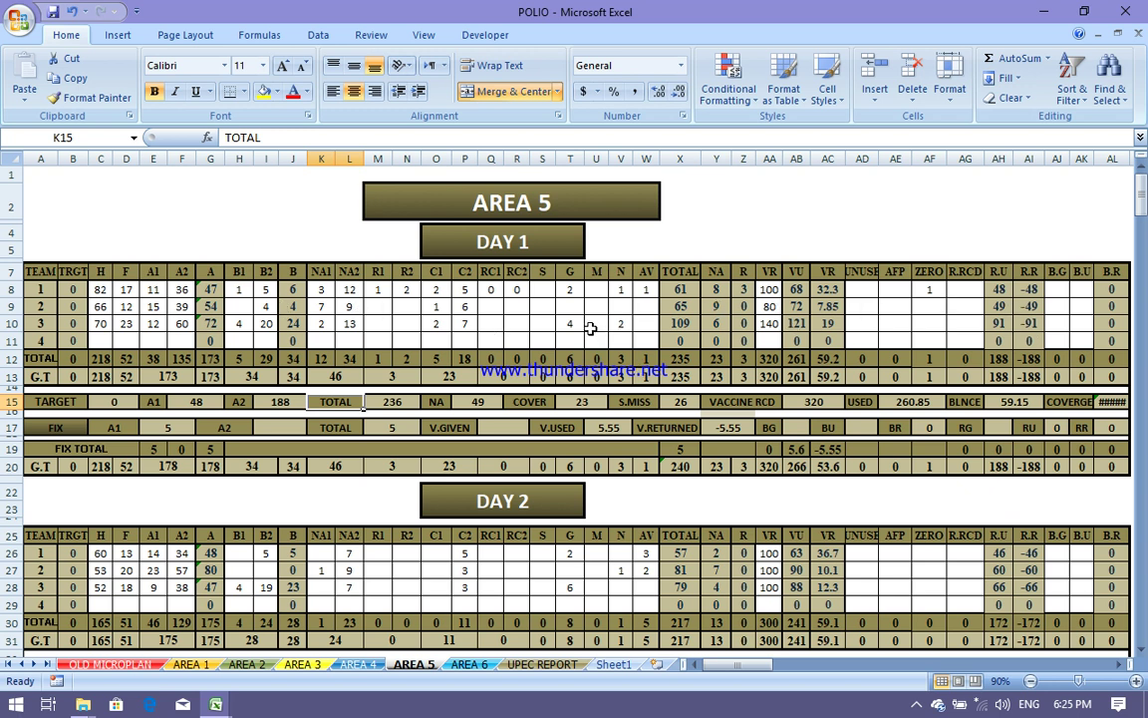
pyautogui.scroll(-2, 591, 328)
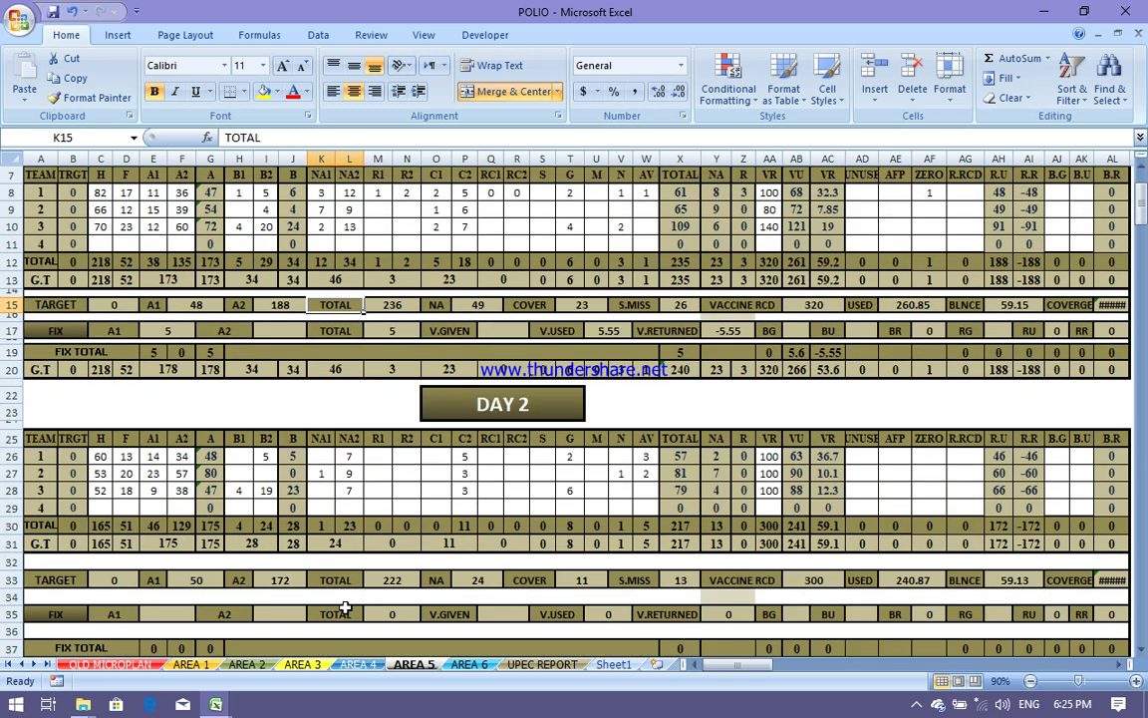
pyautogui.scroll(-6, 344, 606)
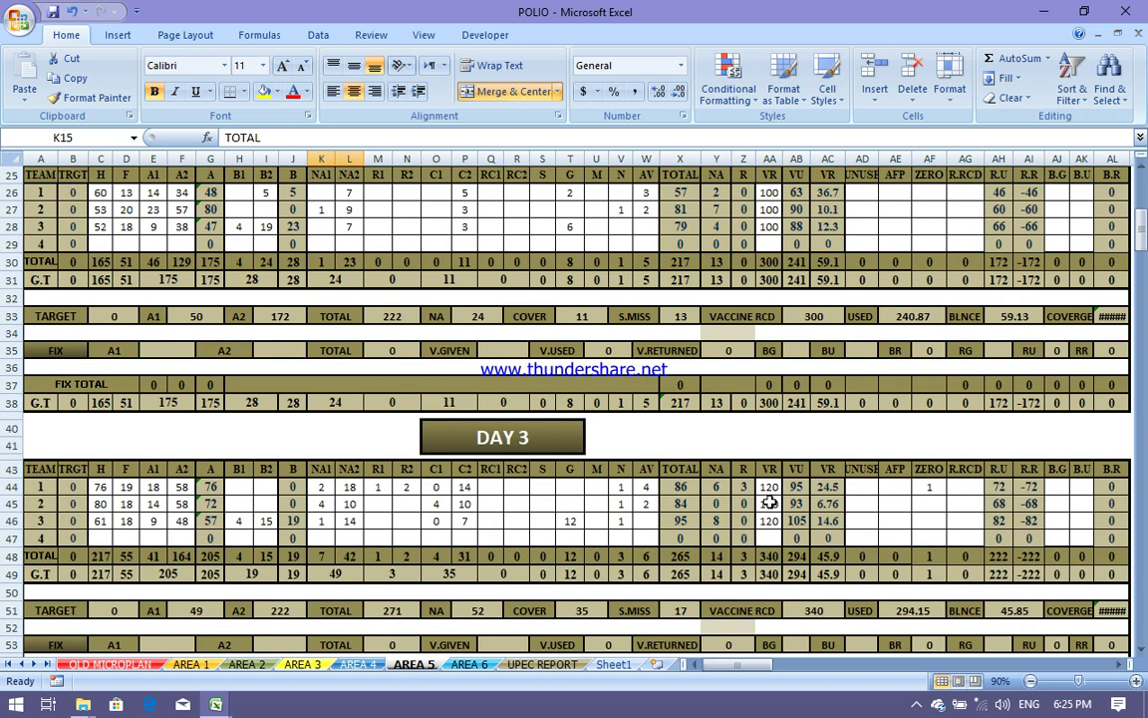
pyautogui.scroll(-5, 337, 545)
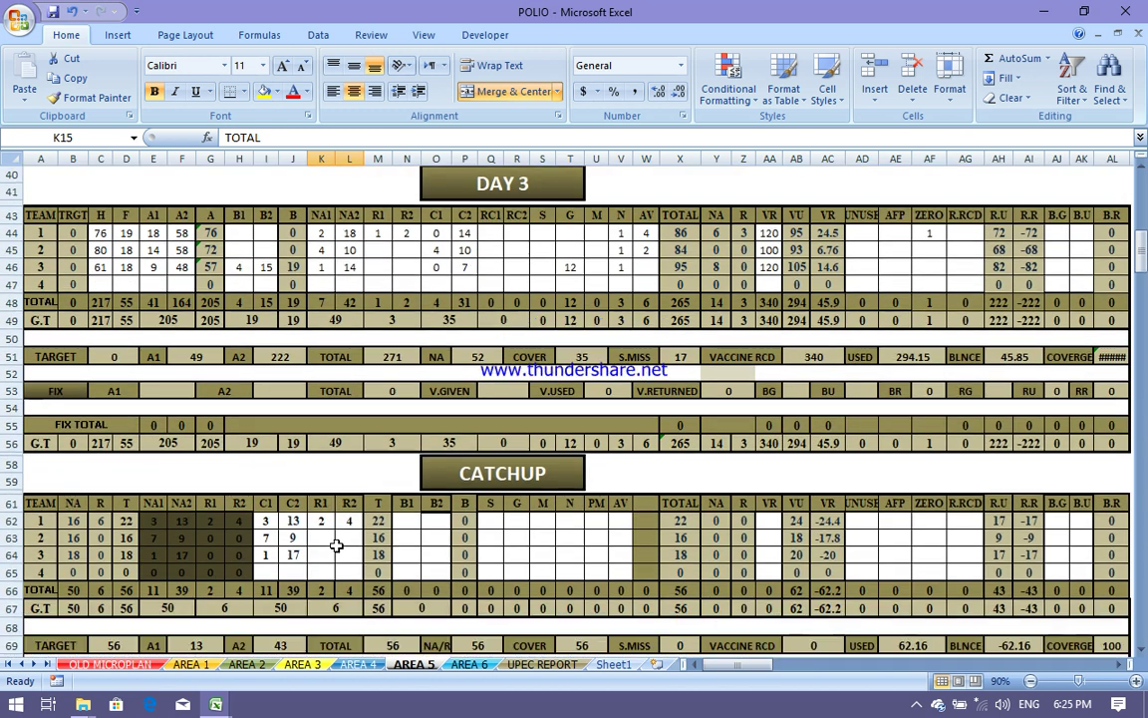
pyautogui.scroll(-1, 299, 533)
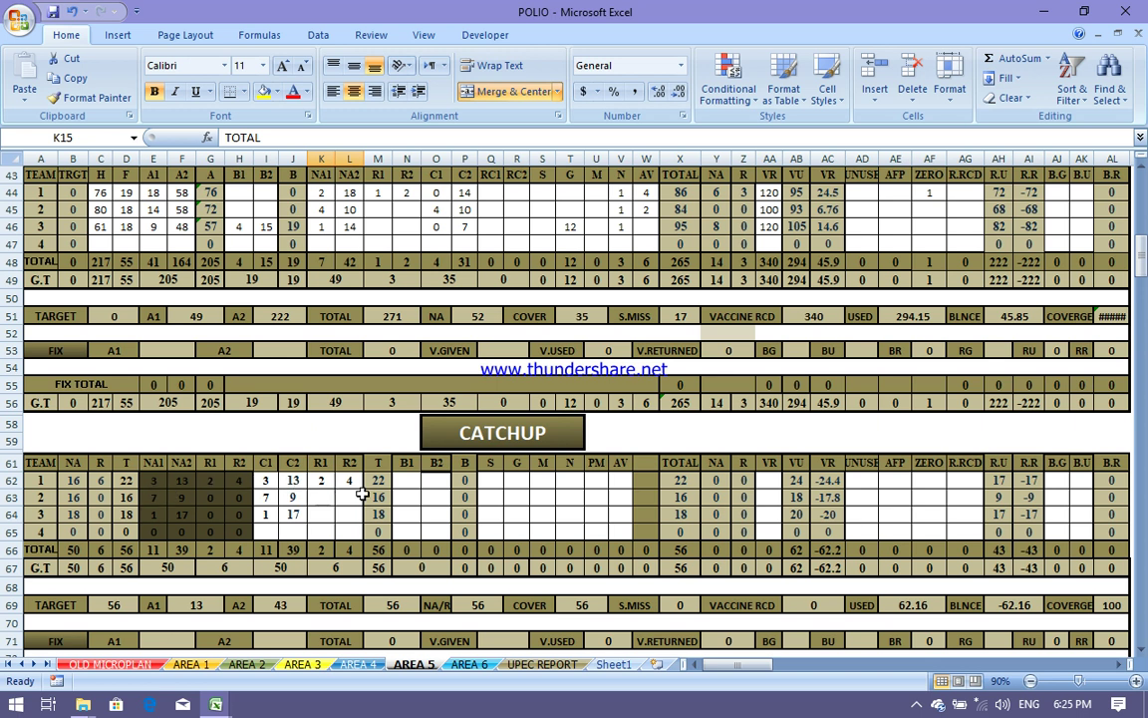
pyautogui.scroll(-2, 383, 496)
pyautogui.scroll(-7, 382, 496)
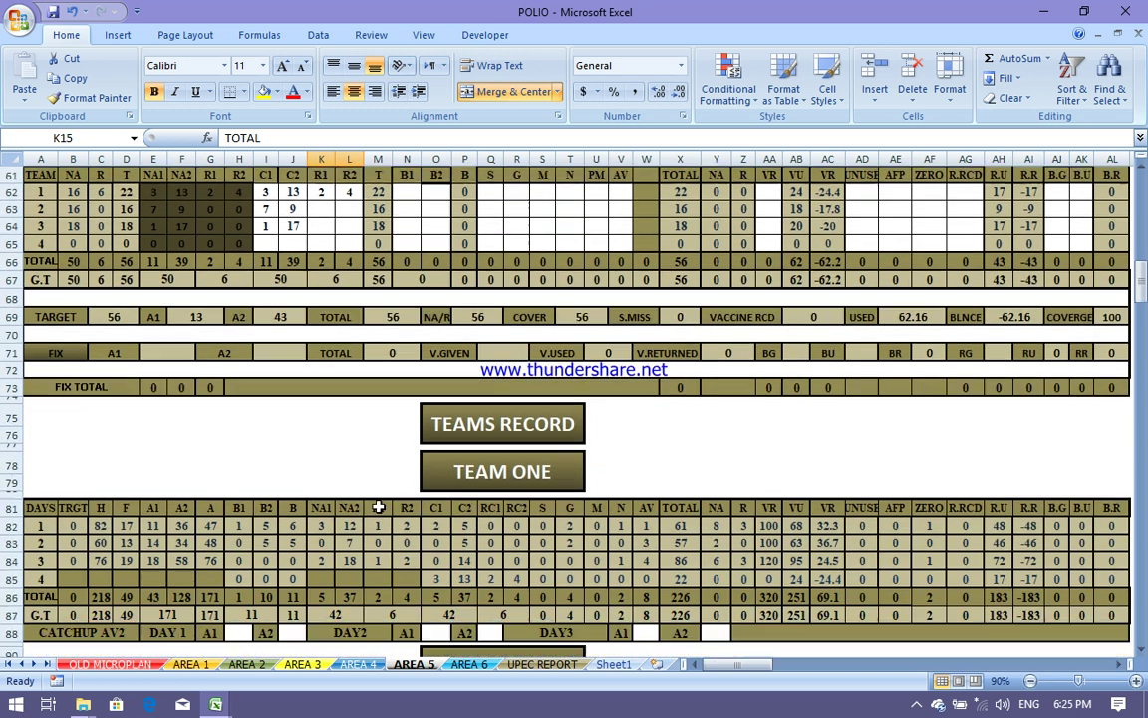
# - Review the TEAM ONE to TEAM FOUR records and check the formula of the FIX TEAM's DAY1 A1 figure
pyautogui.scroll(-1, 366, 512)
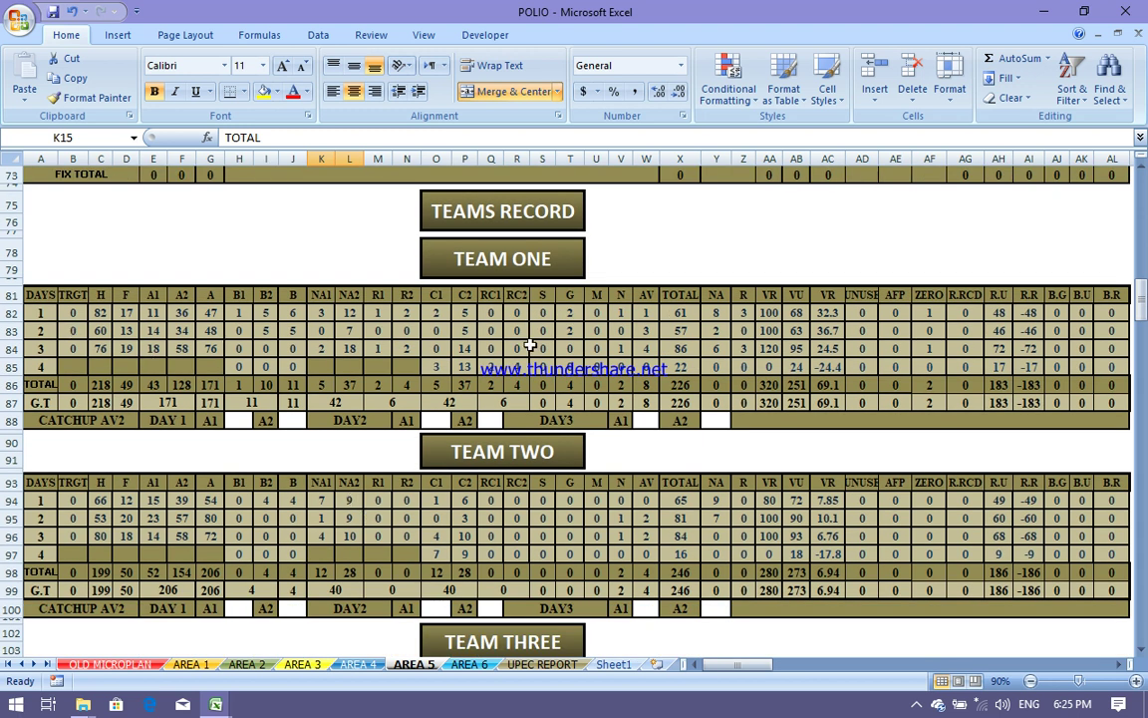
pyautogui.scroll(-1, 404, 464)
pyautogui.scroll(-1, 404, 464)
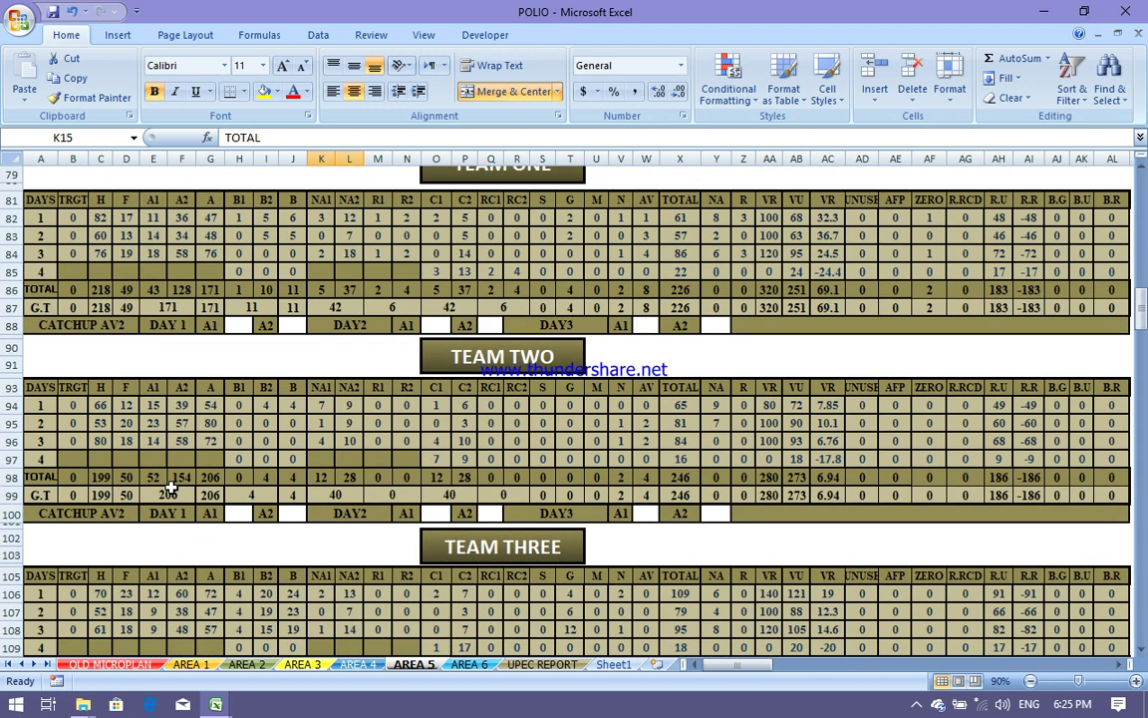
pyautogui.scroll(-1, 546, 487)
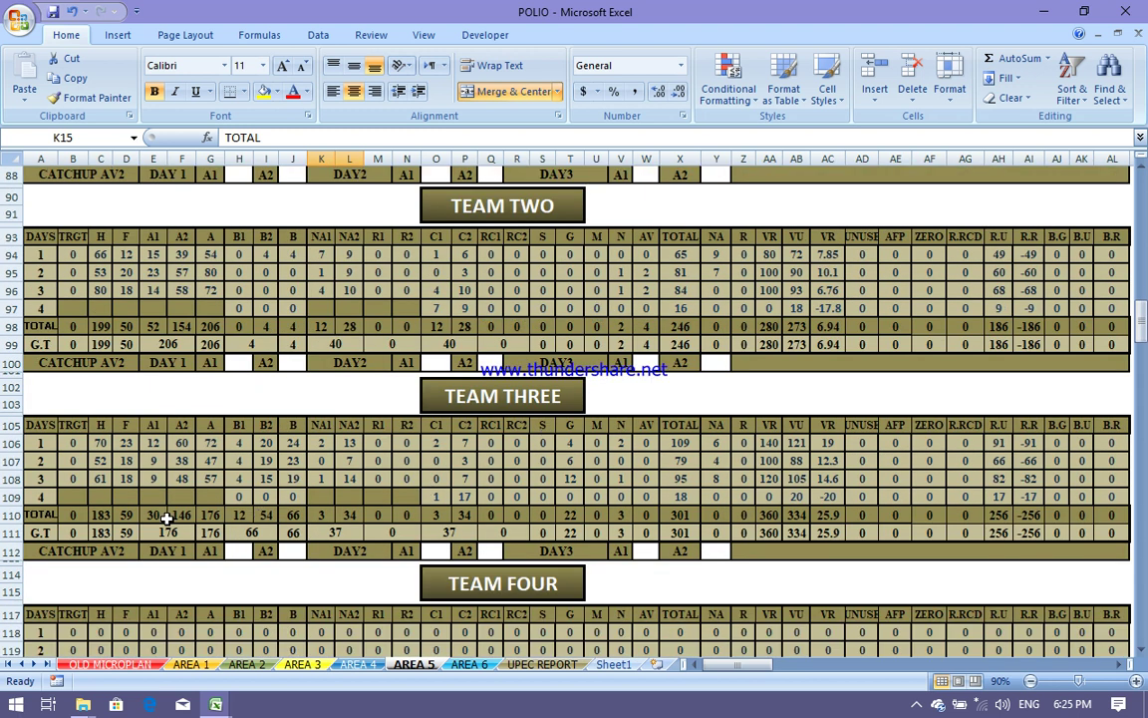
pyautogui.scroll(-5, 879, 534)
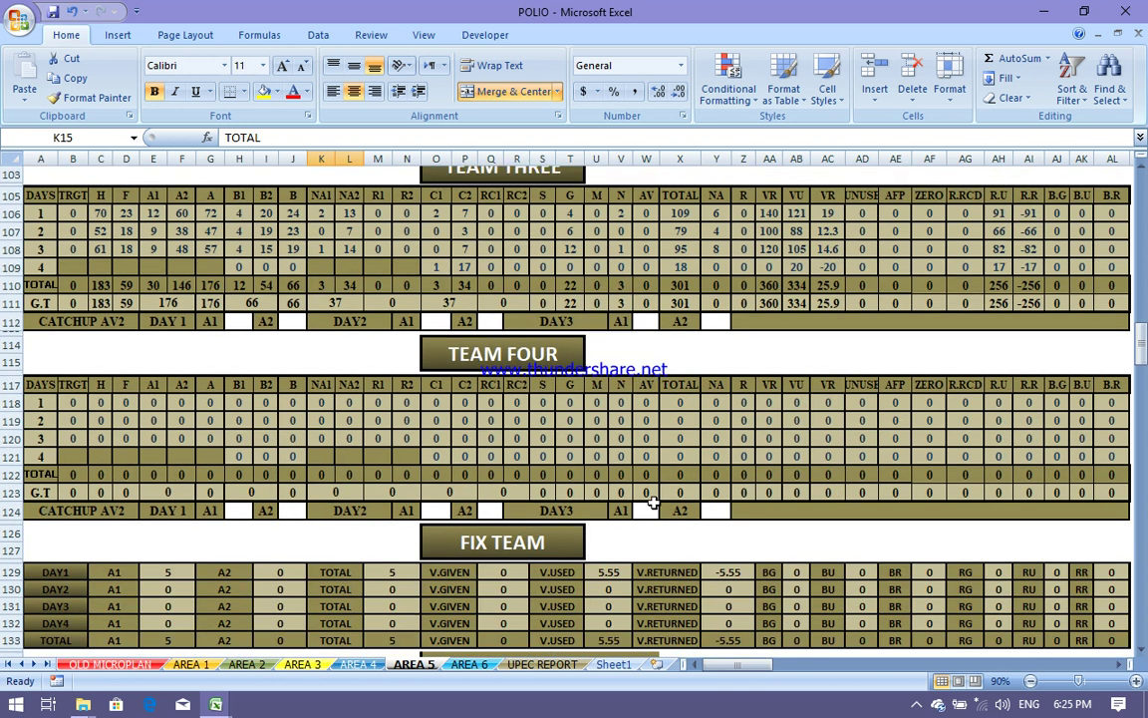
pyautogui.scroll(-4, 794, 499)
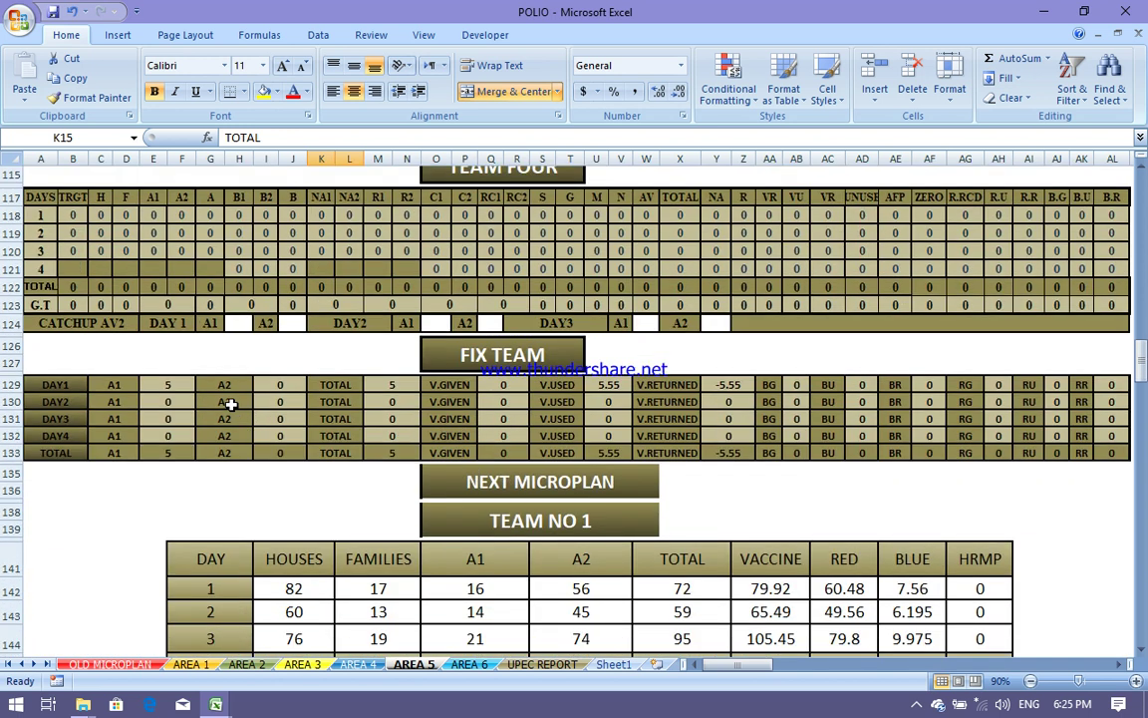
pyautogui.click(171, 390)
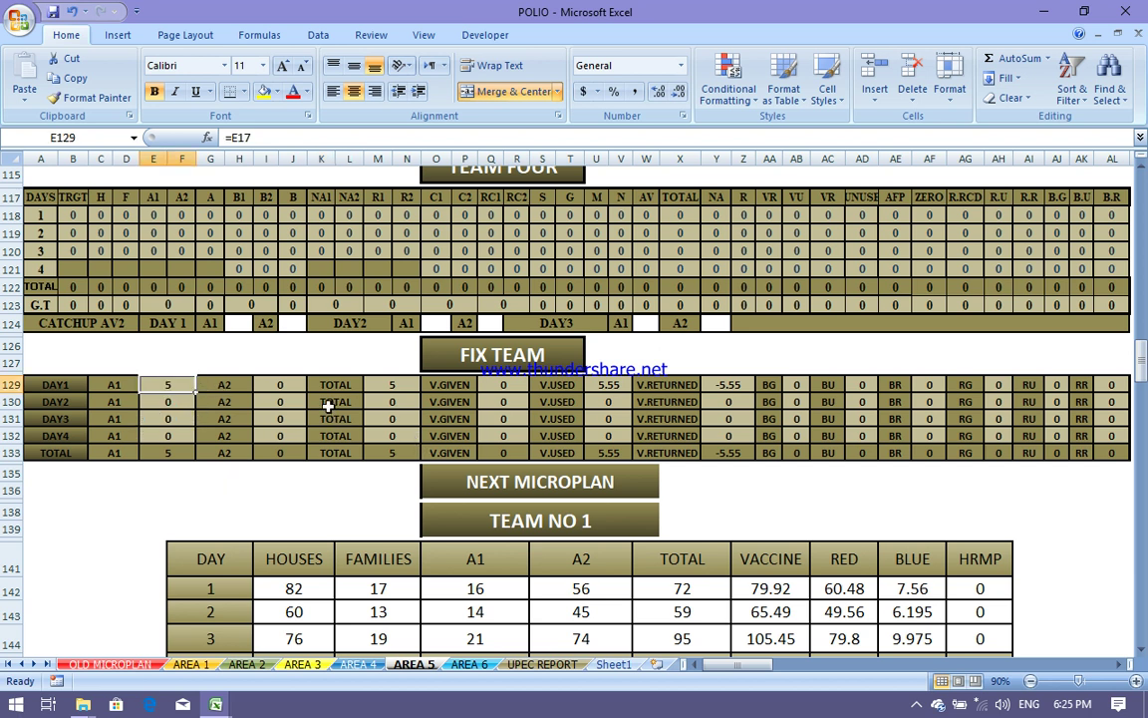
# - Review the NEXT MICROPLAN tables for each team and the fix team, plus AREA MICROPLAN, OTHERS DETAILS and TOTAL RECORD FOR MICROPLAN
pyautogui.scroll(-3, 647, 479)
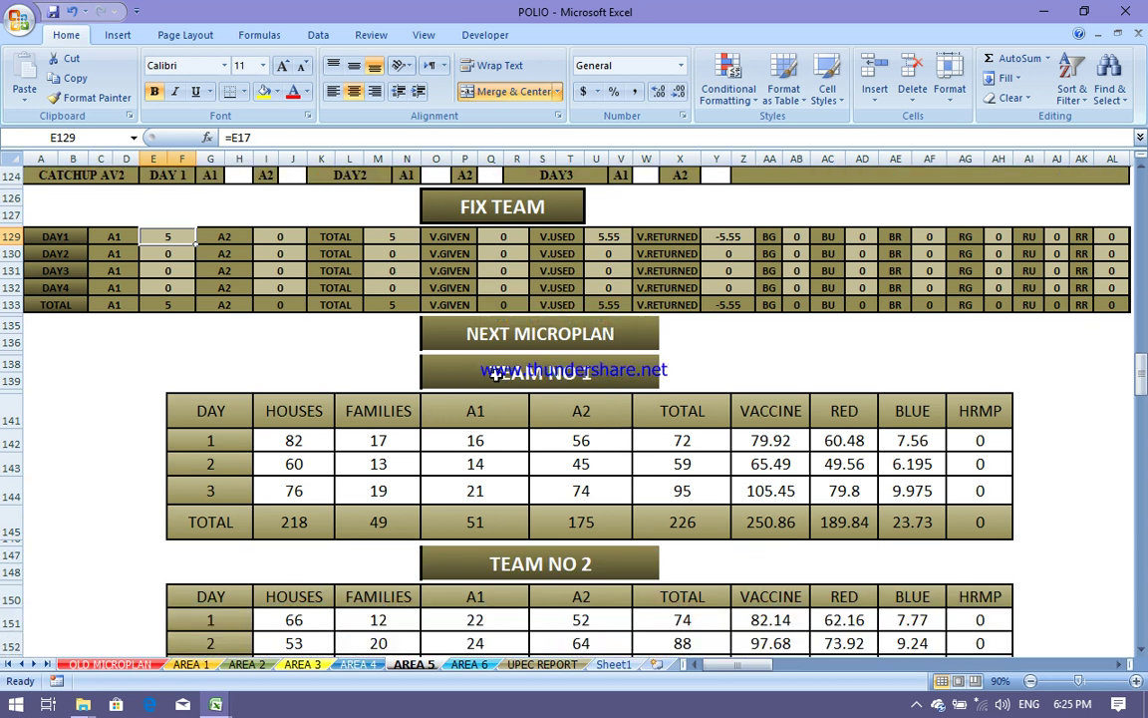
pyautogui.scroll(-2, 499, 476)
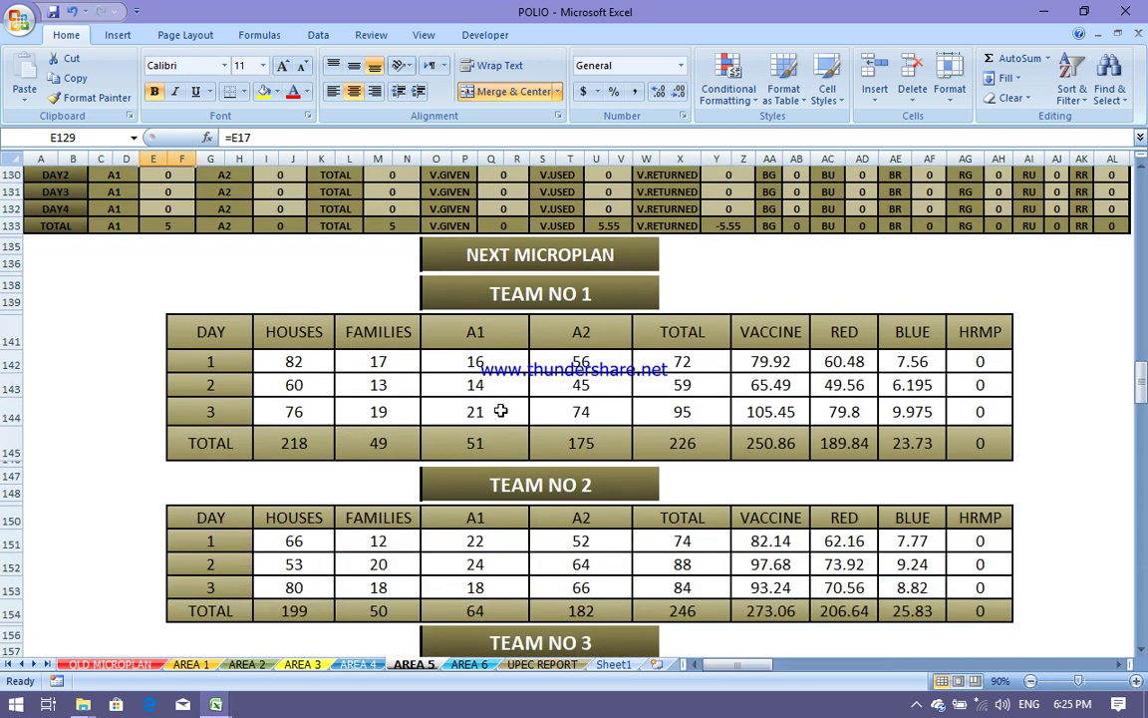
pyautogui.scroll(-3, 500, 411)
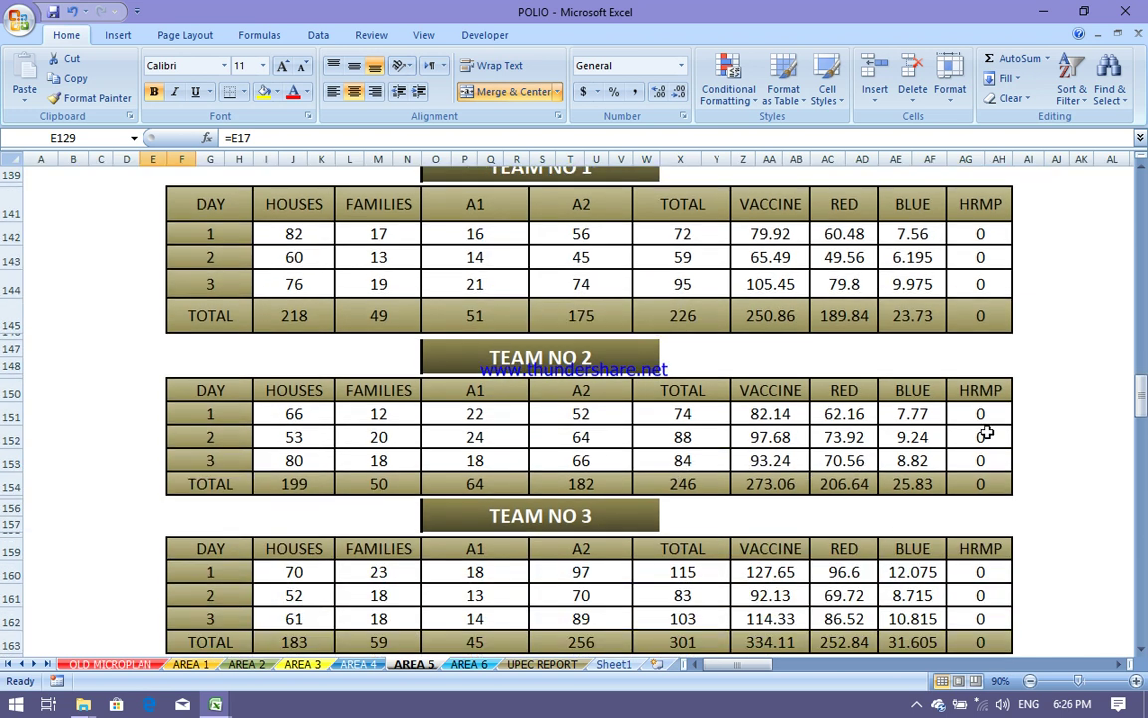
pyautogui.scroll(-6, 688, 515)
pyautogui.scroll(-2, 687, 516)
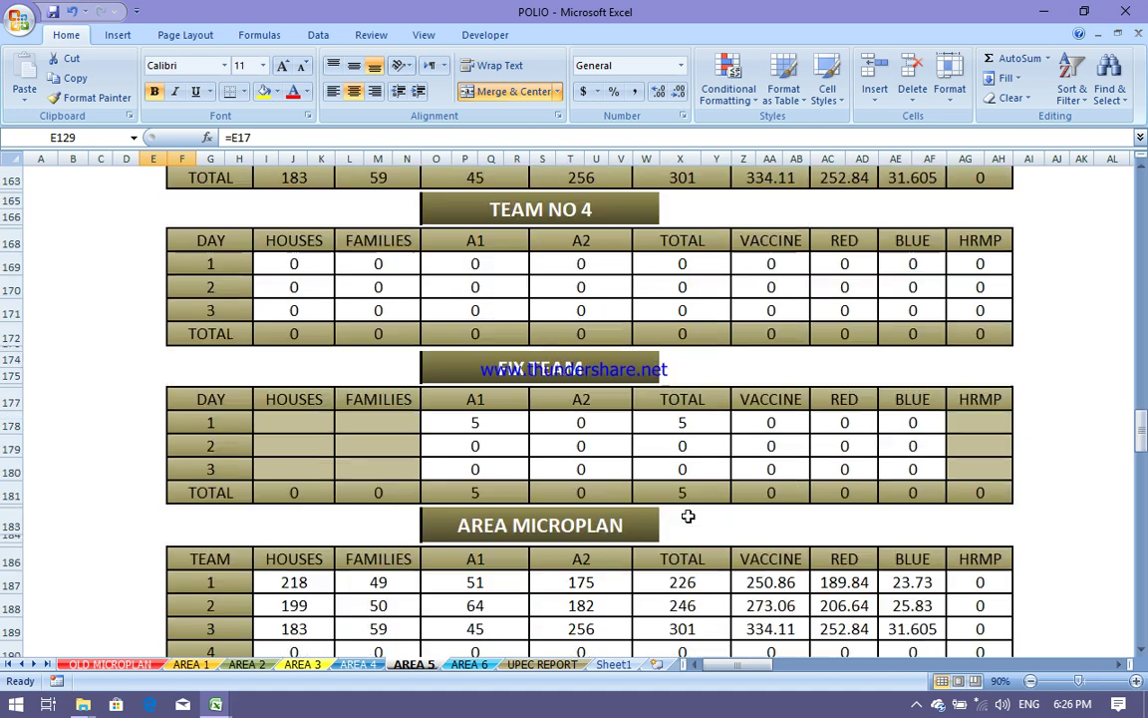
pyautogui.scroll(-3, 615, 470)
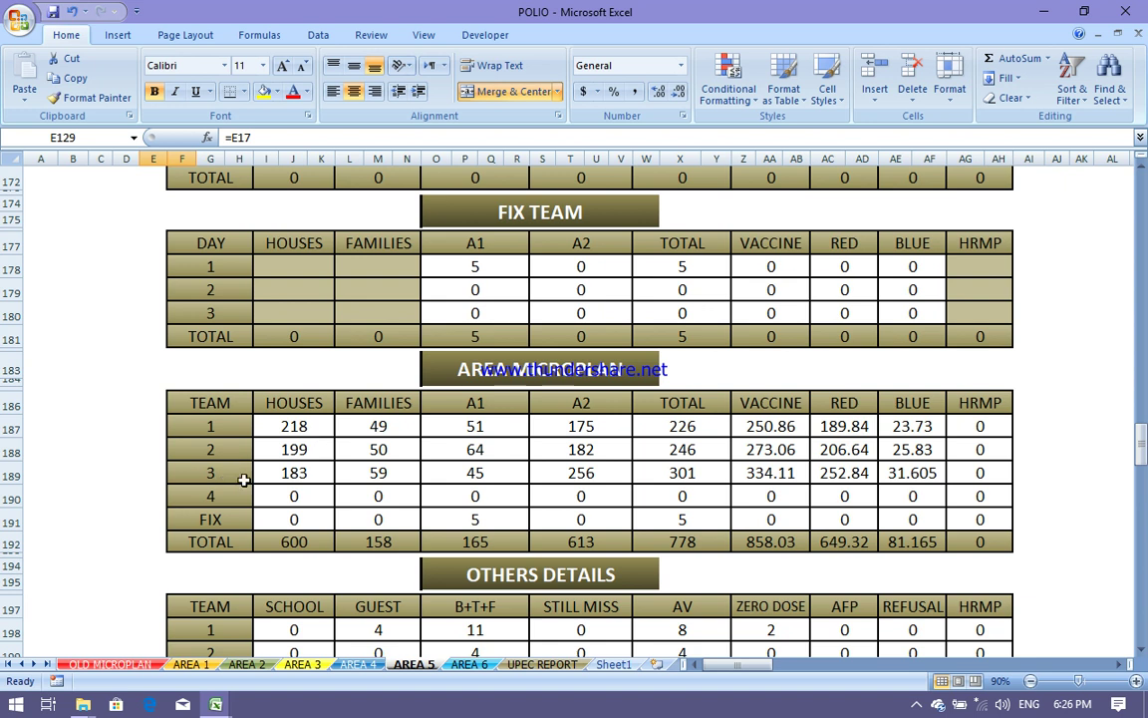
pyautogui.scroll(-5, 302, 558)
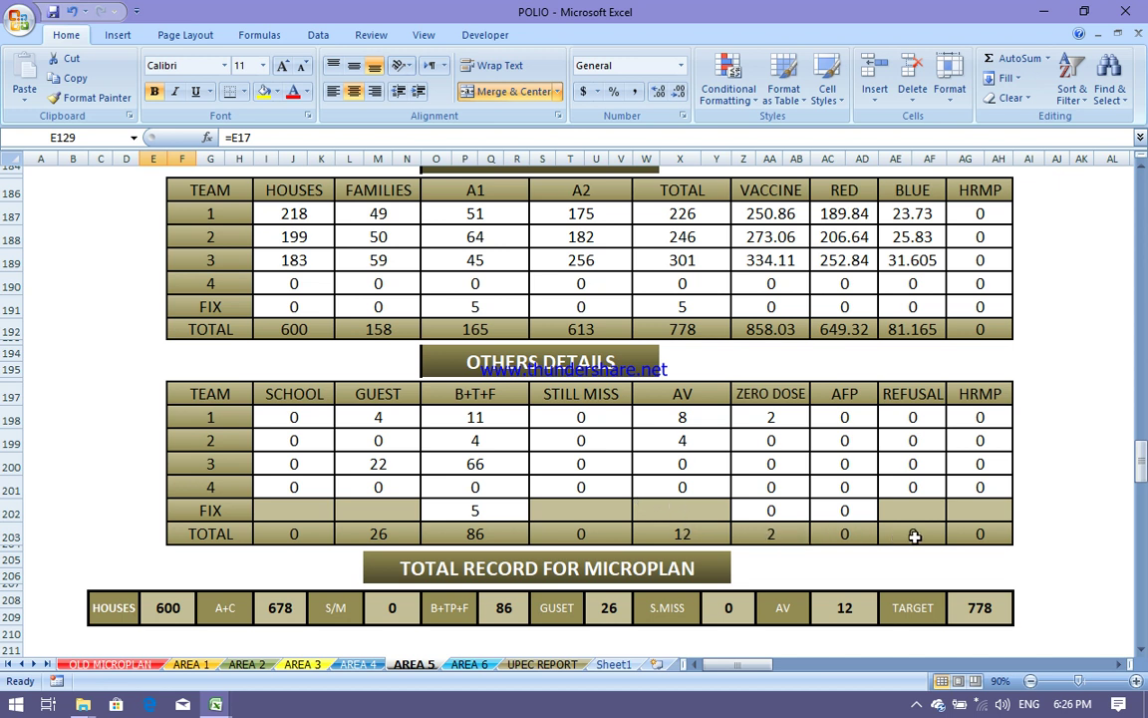
pyautogui.scroll(-3, 896, 536)
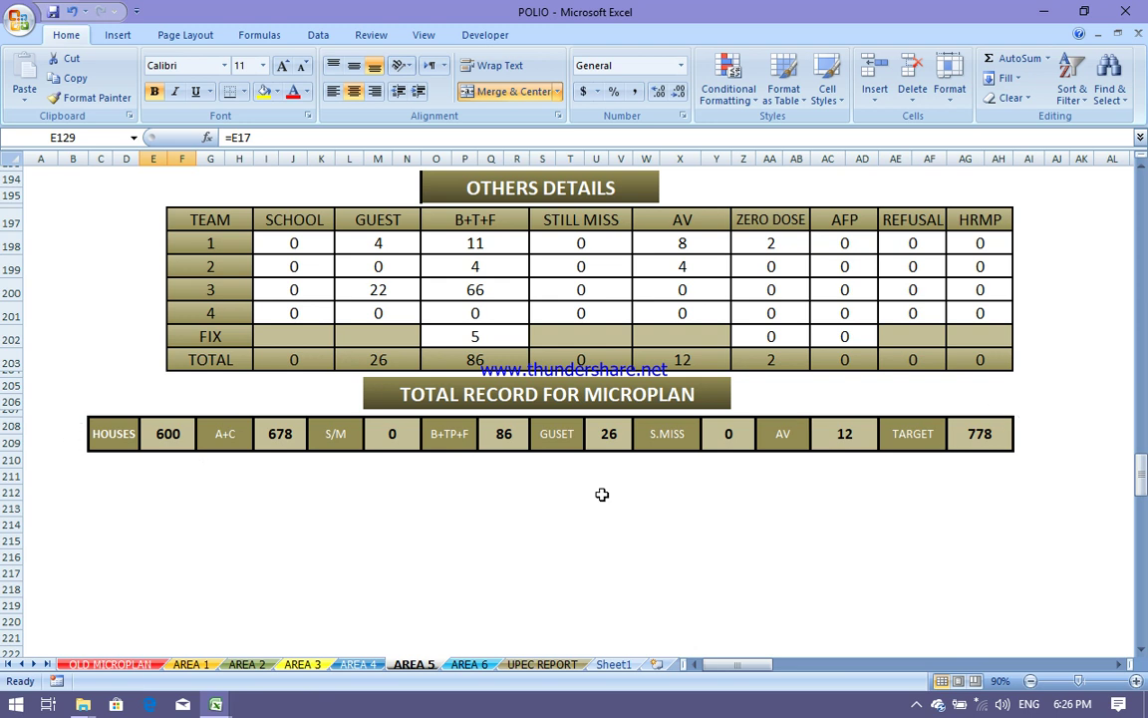
# - Compare the TARGET formula in TOTAL RECORD FOR MICROPLAN with the overall total of the AREA MICROPLAN table
pyautogui.click(986, 437)
pyautogui.scroll(1, 625, 377)
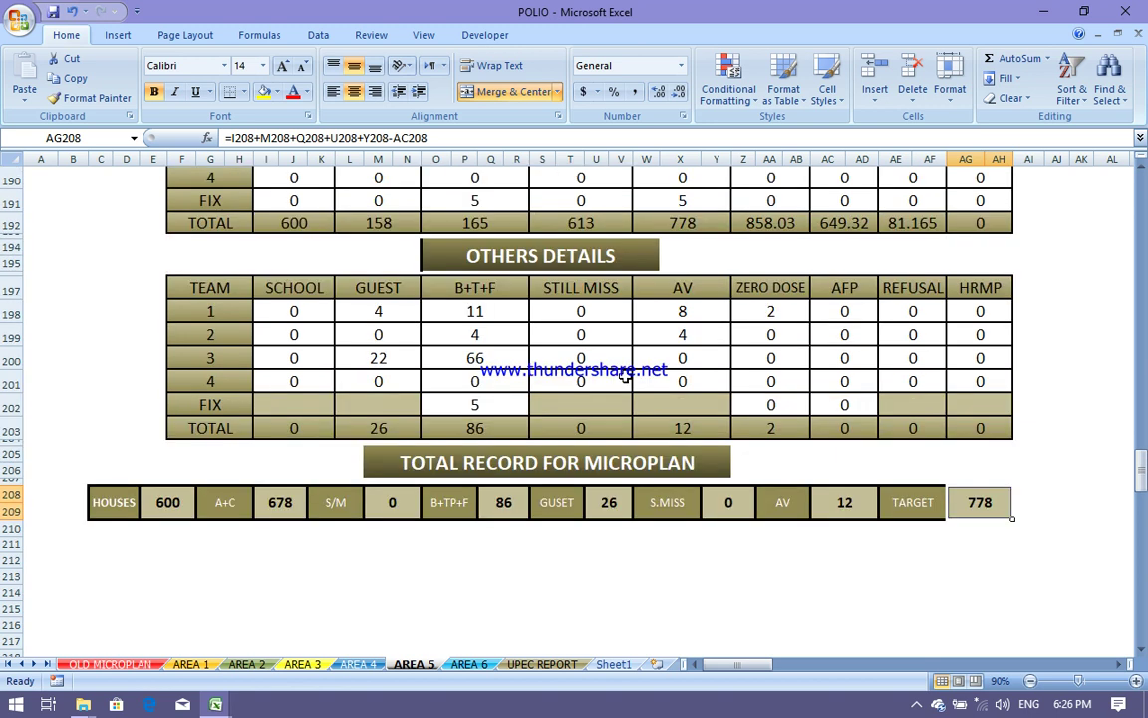
pyautogui.scroll(5, 625, 376)
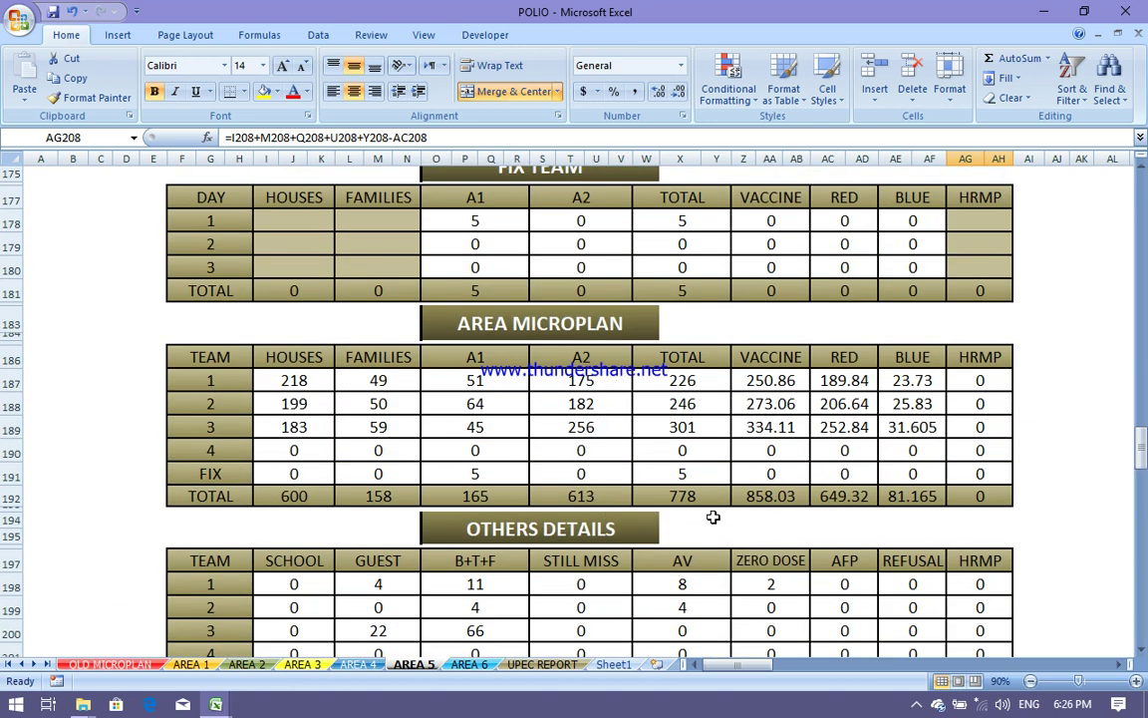
pyautogui.click(683, 497)
pyautogui.scroll(-6, 688, 504)
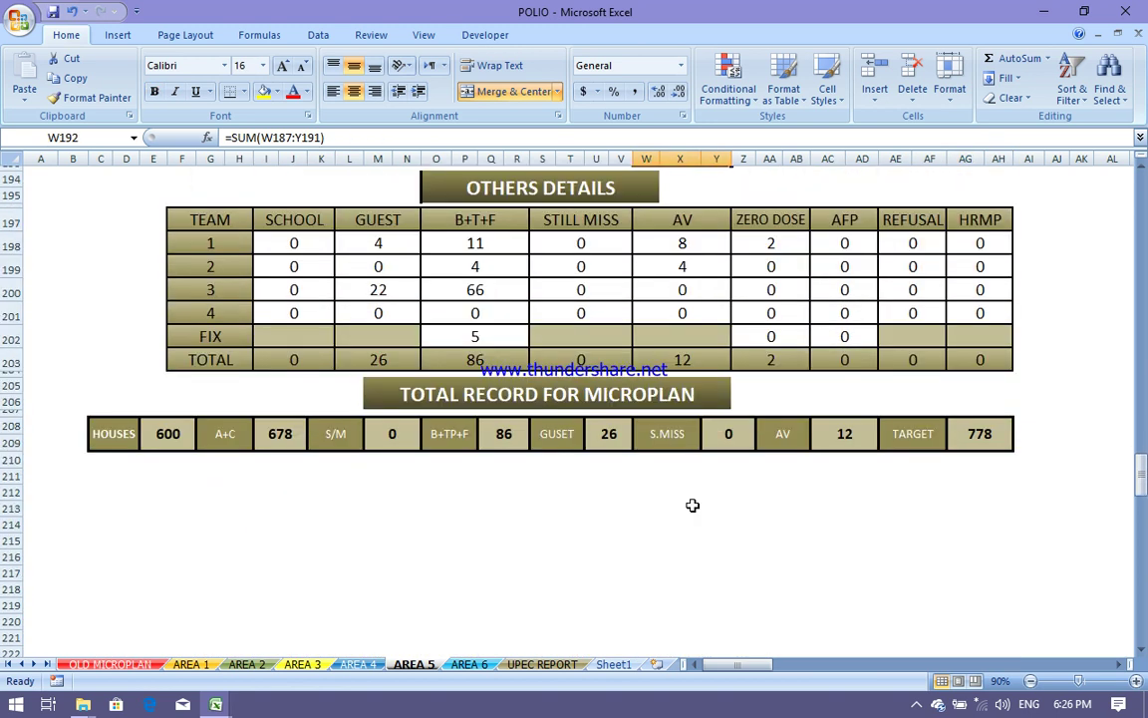
# - Check the AV, GUSET and B+TP+F cells against the OTHERS DETAILS totals and inspect the A+C formula
pyautogui.click(817, 440)
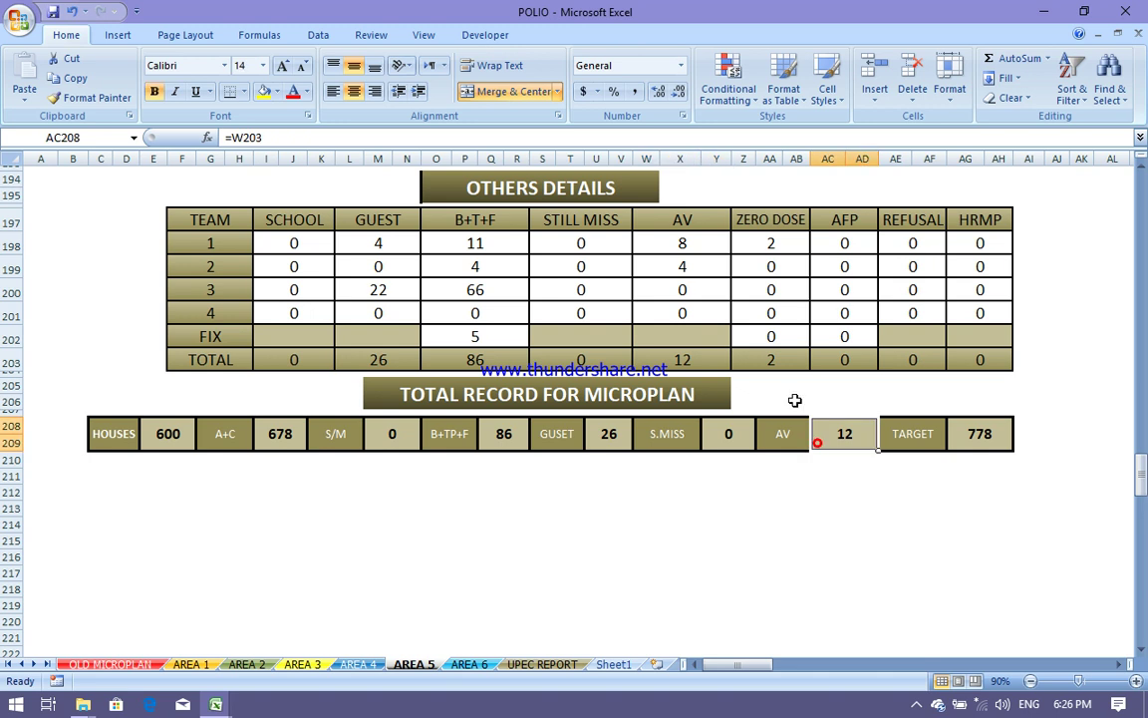
pyautogui.click(700, 365)
pyautogui.click(607, 444)
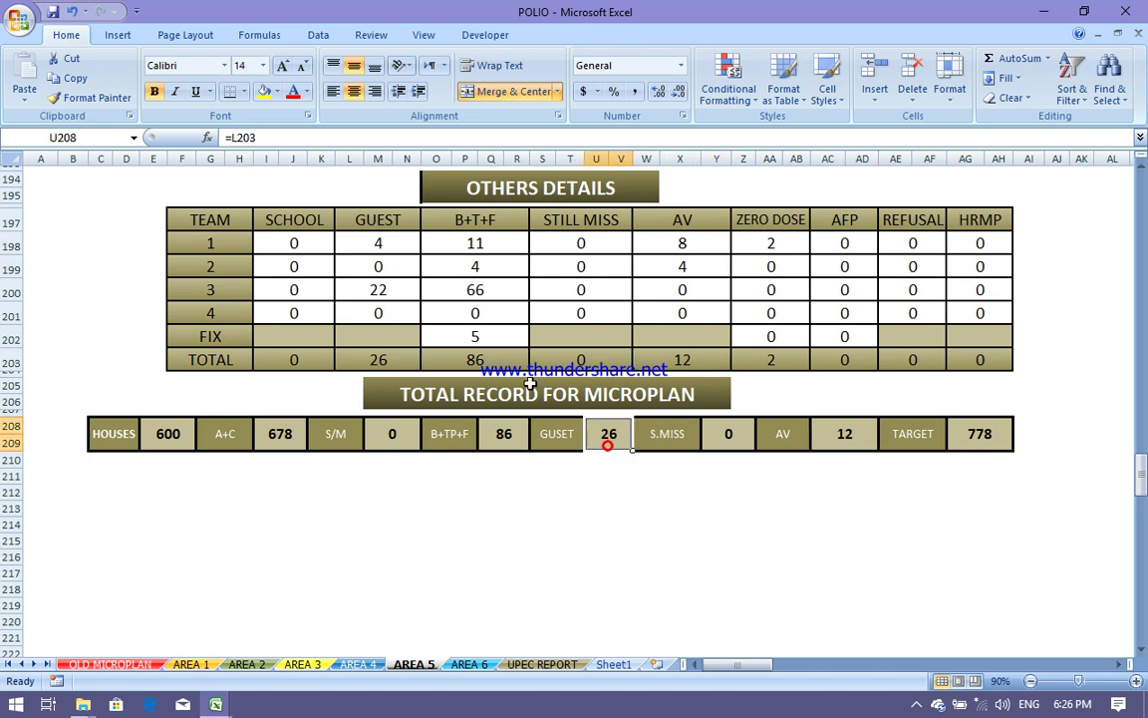
pyautogui.click(388, 361)
pyautogui.click(508, 434)
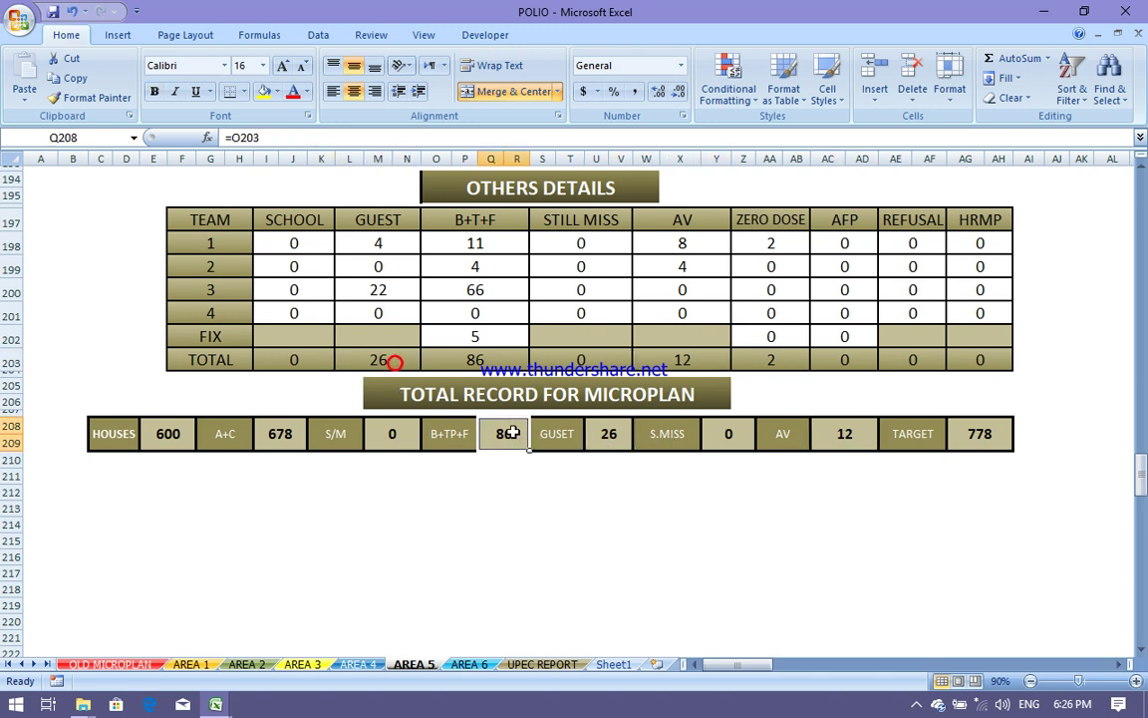
pyautogui.click(496, 359)
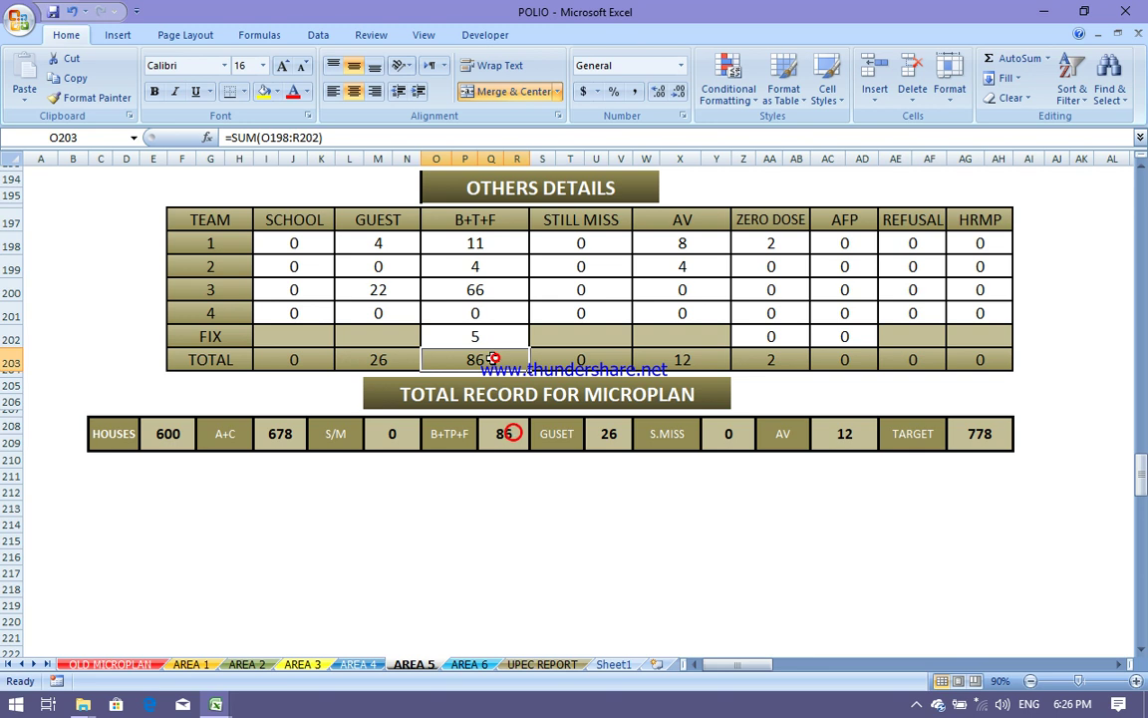
pyautogui.click(276, 433)
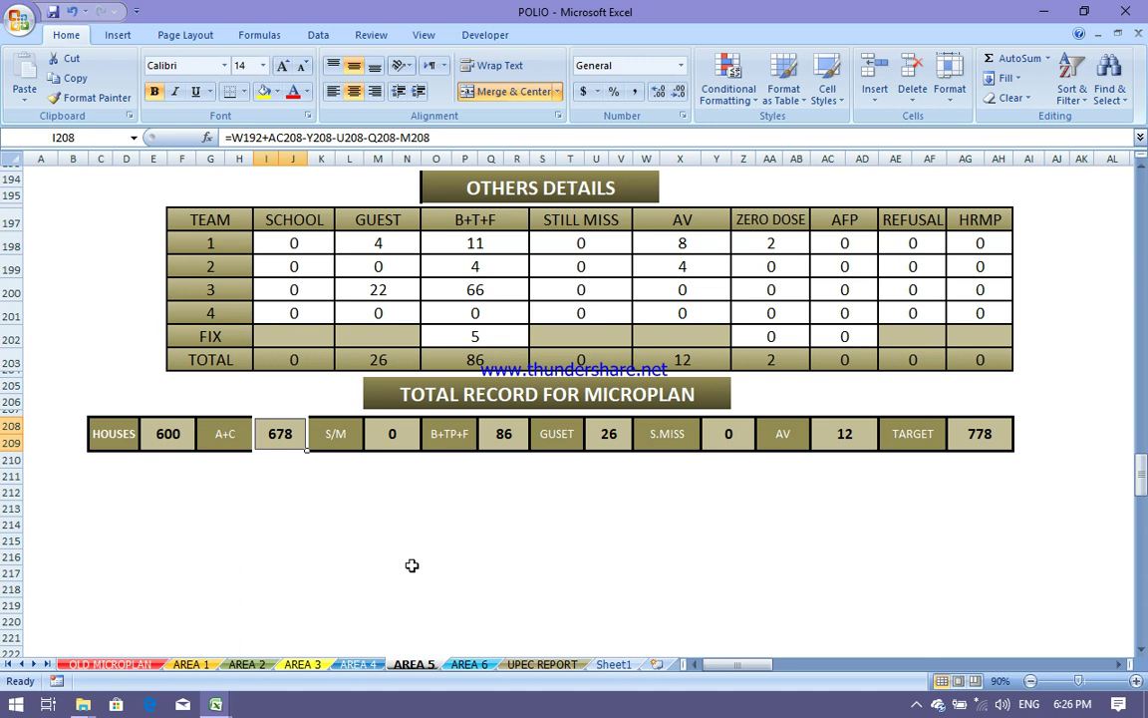
# - Return to the TEAM ONE record and inspect the A1 and A2 entry cells for each day in its CATCHUP AV2 row
pyautogui.scroll(1, 427, 535)
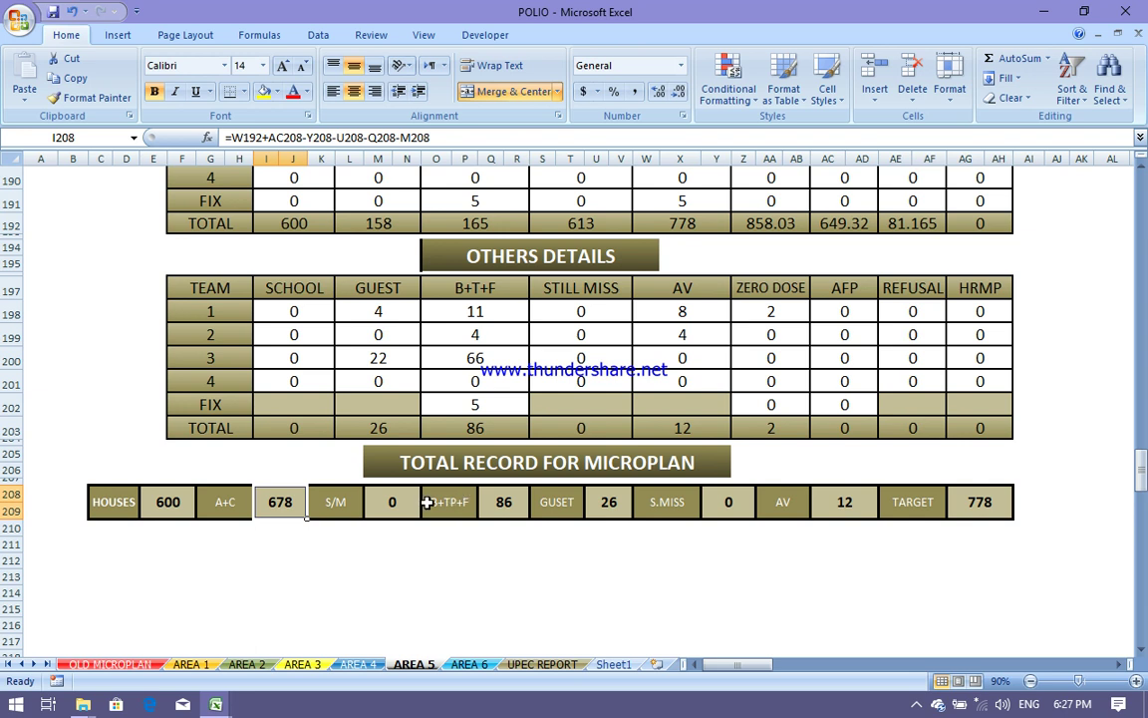
pyautogui.scroll(6, 538, 319)
pyautogui.scroll(20, 605, 352)
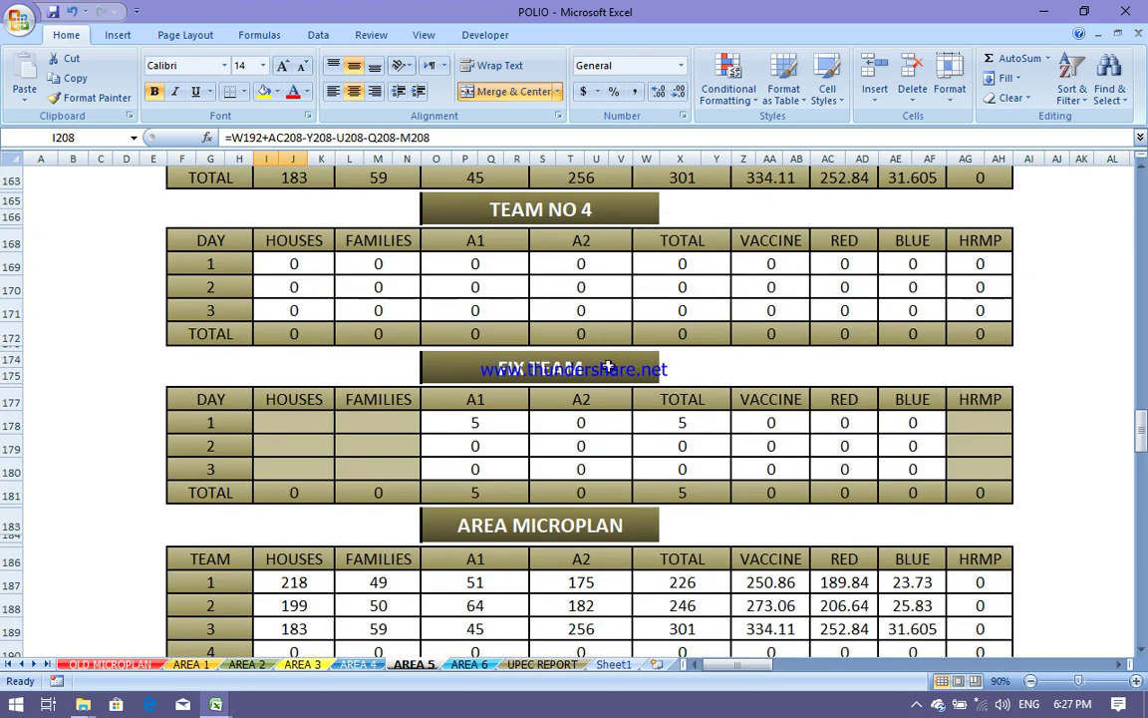
pyautogui.scroll(7, 603, 347)
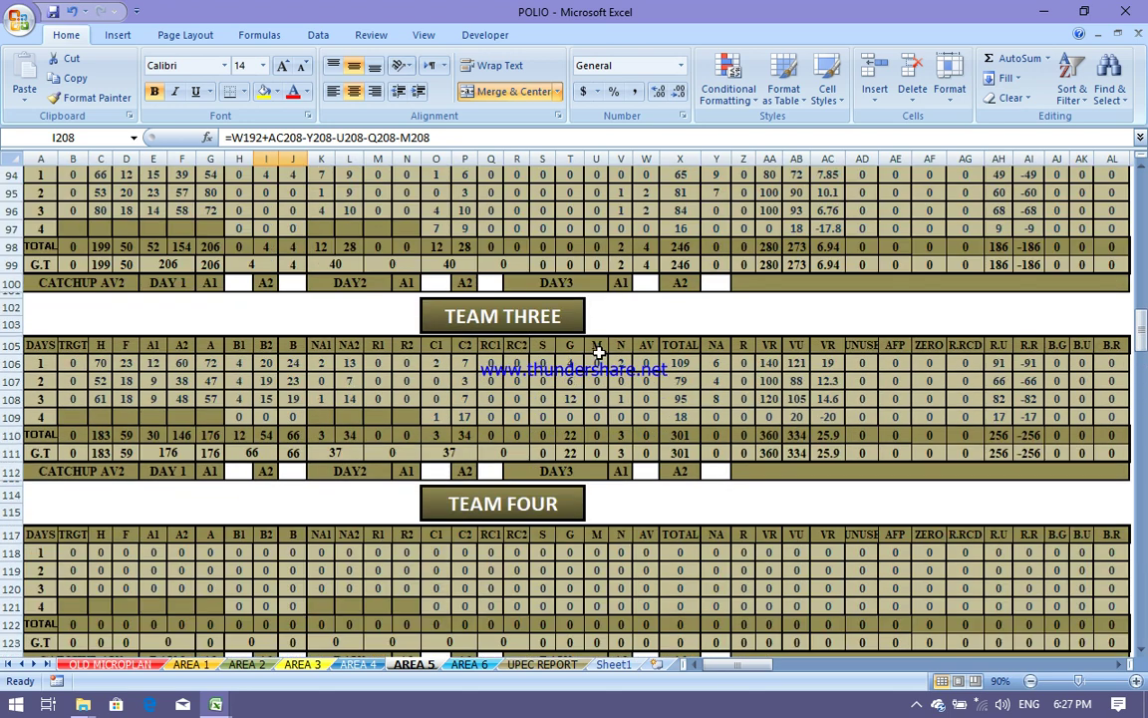
pyautogui.scroll(7, 339, 341)
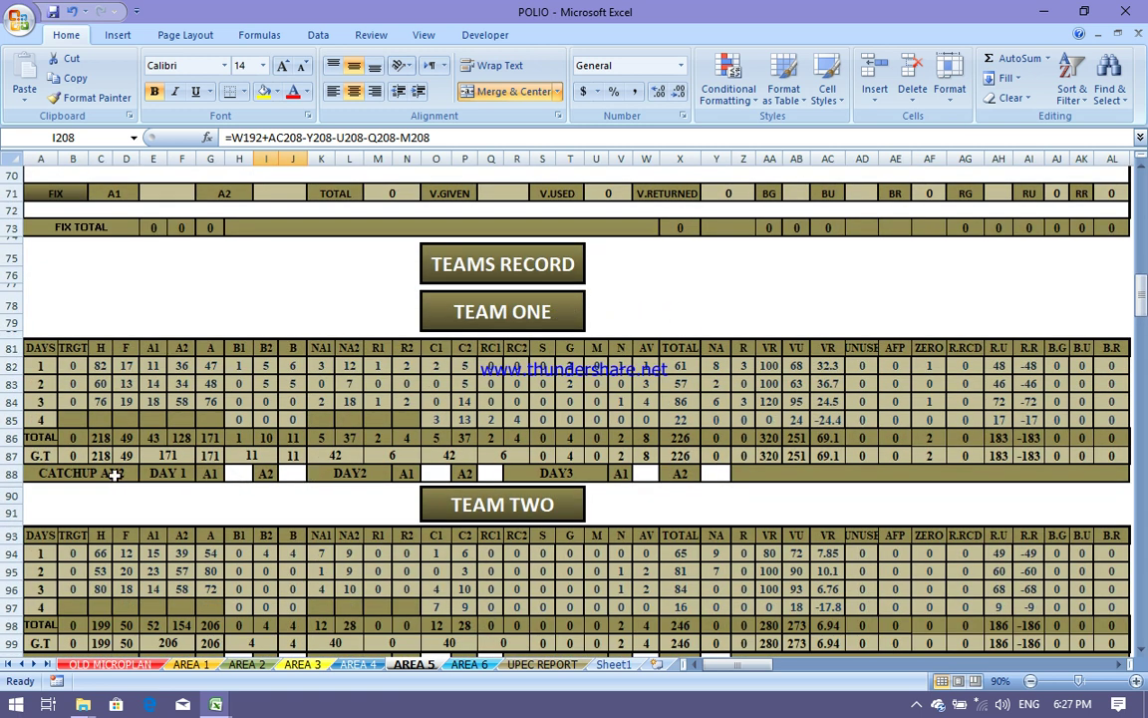
pyautogui.click(233, 474)
pyautogui.click(297, 474)
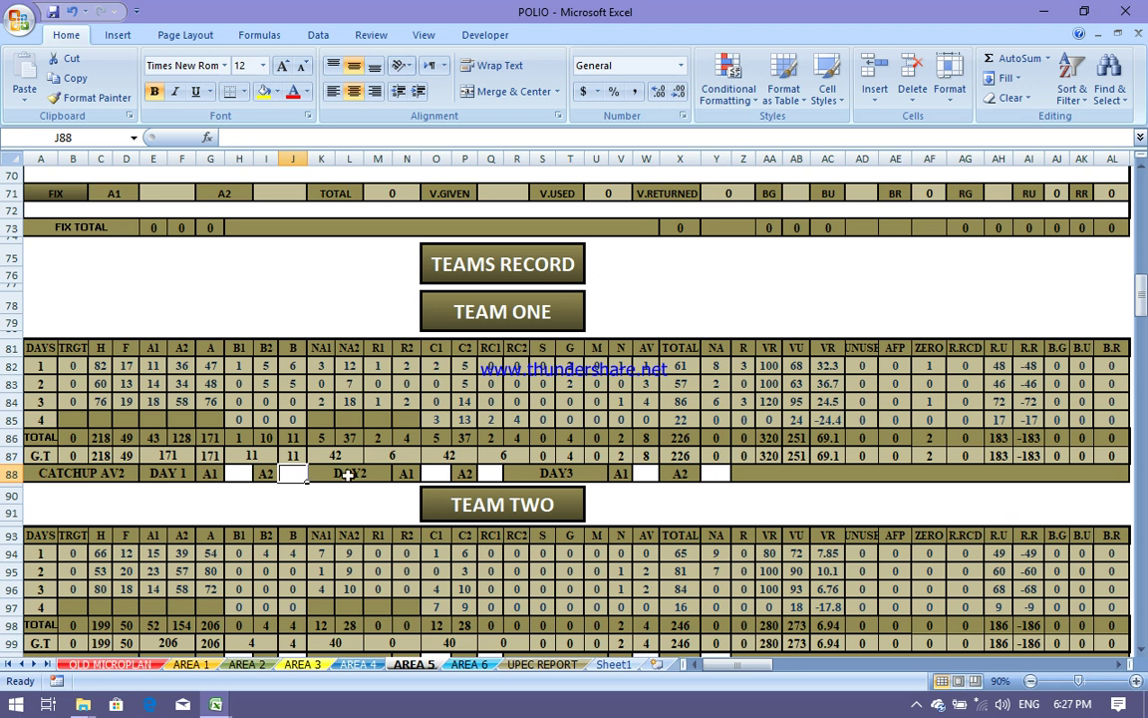
pyautogui.click(348, 475)
pyautogui.click(408, 475)
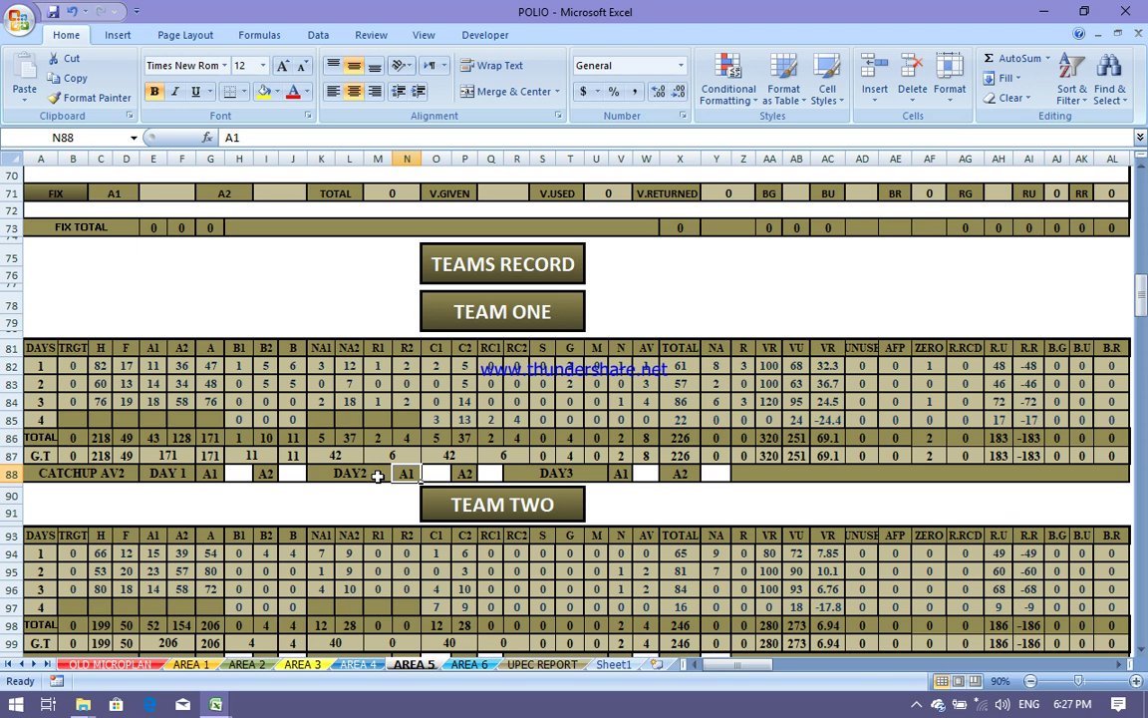
pyautogui.click(435, 474)
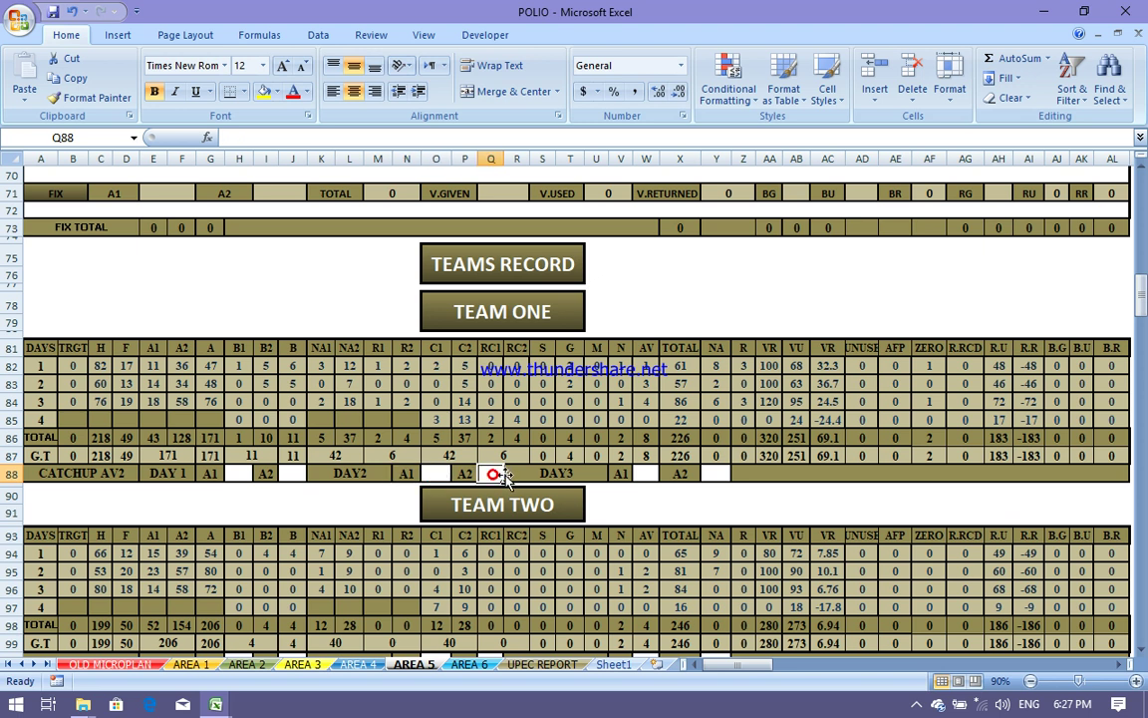
pyautogui.click(648, 477)
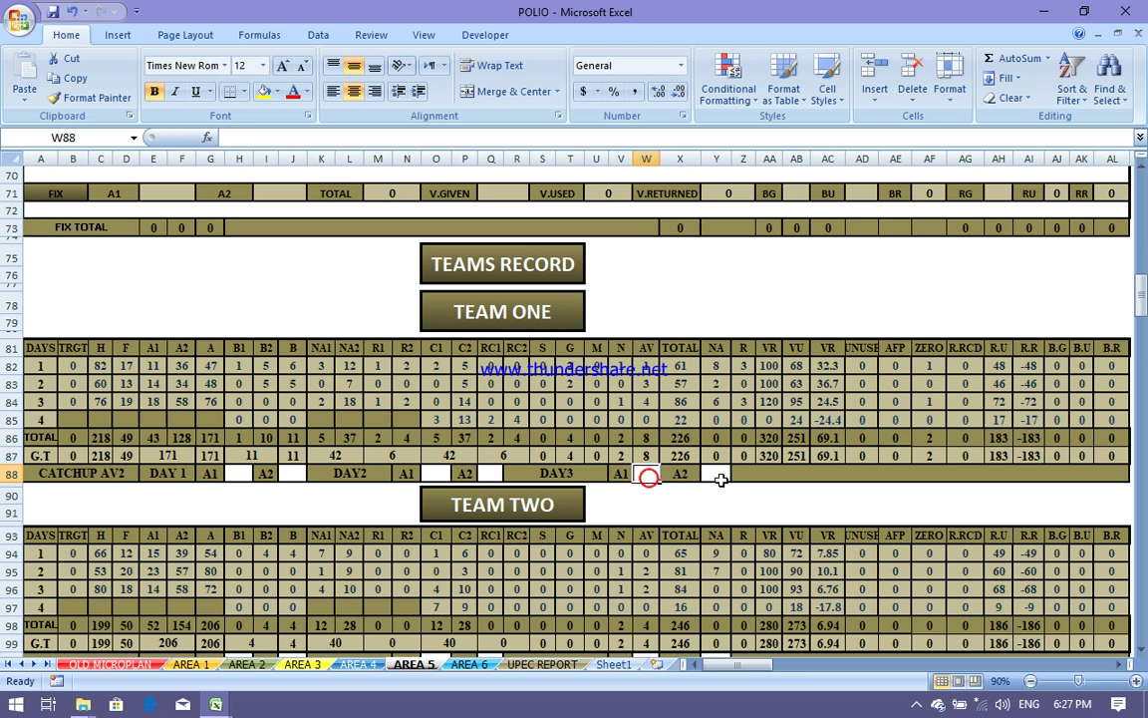
# - Look over the TEAM TWO and TEAM THREE records, and return to the DAY 1 table at the start of AREA 5
pyautogui.scroll(-2, 588, 526)
pyautogui.scroll(-1, 588, 527)
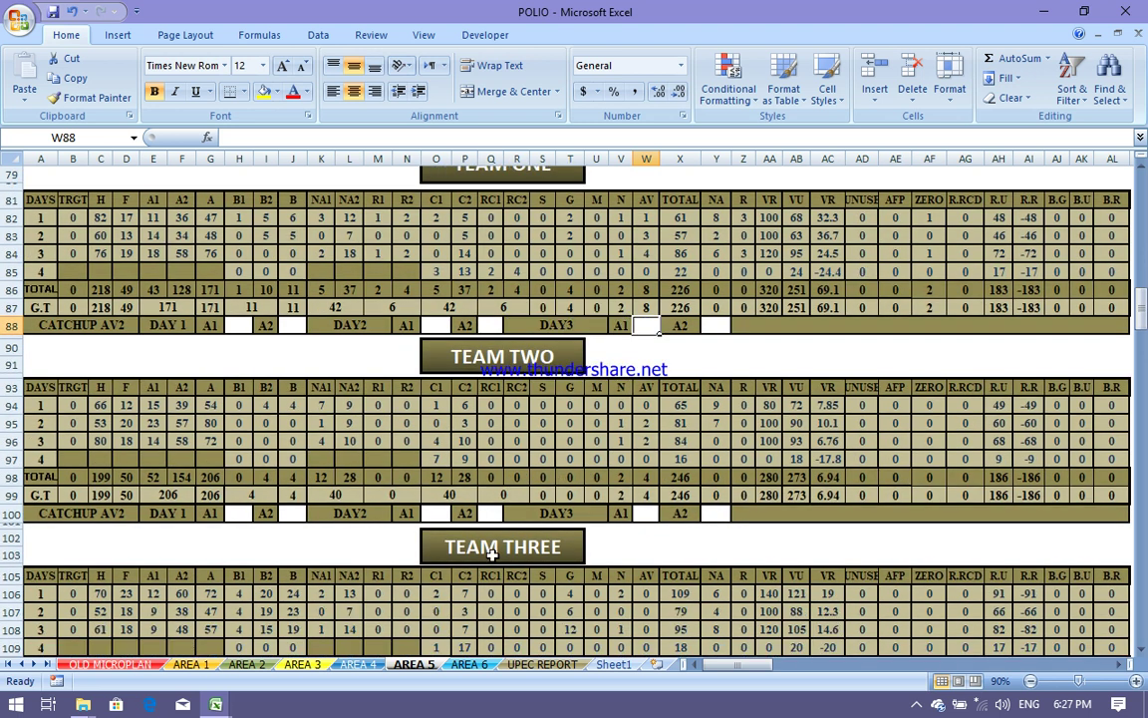
pyautogui.scroll(-4, 439, 521)
pyautogui.scroll(20, 450, 365)
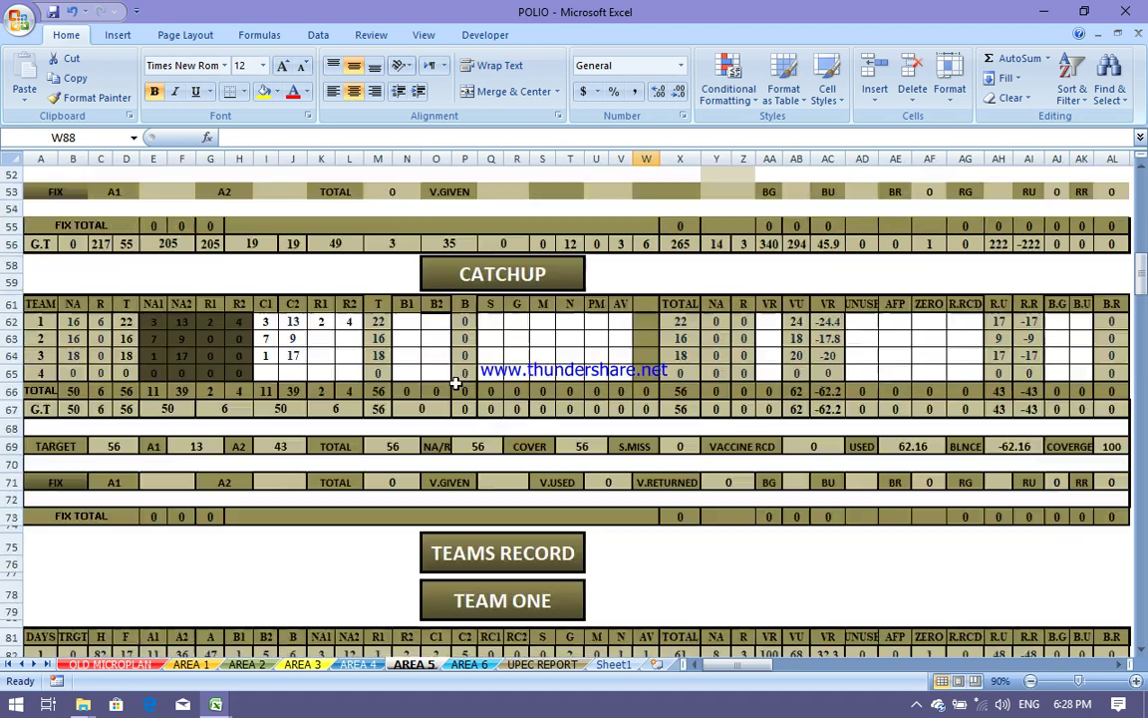
pyautogui.scroll(2, 450, 365)
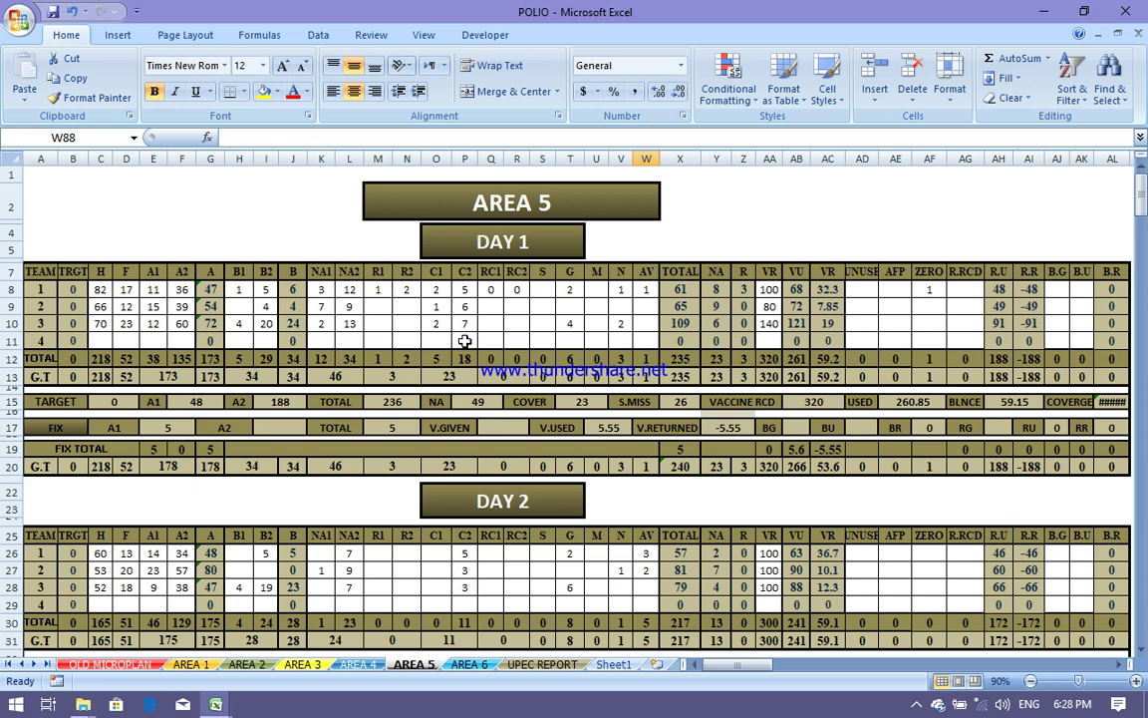
pyautogui.click(915, 704)
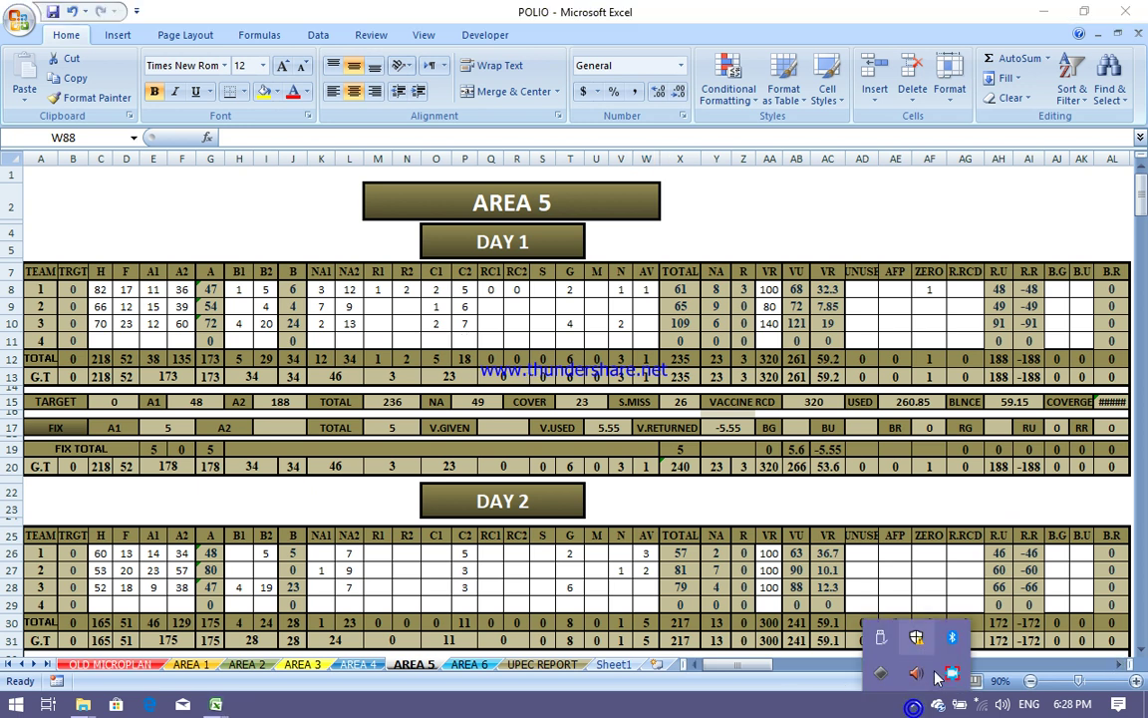